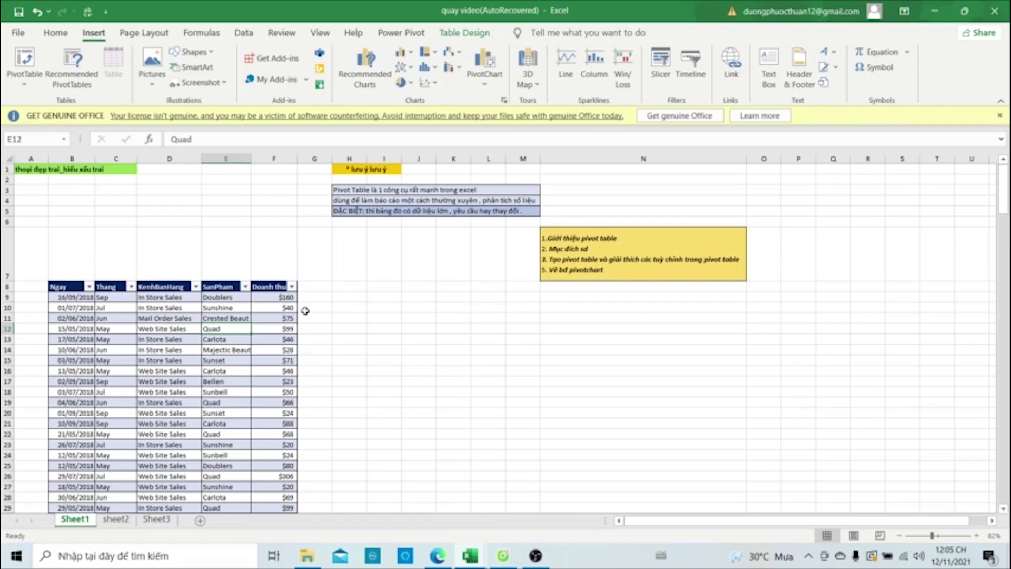
# - Open and close the KenhBanHang and SanPham filter lists unchanged, checking a few SanPham and Doanh thu cells
pyautogui.click(196, 286)
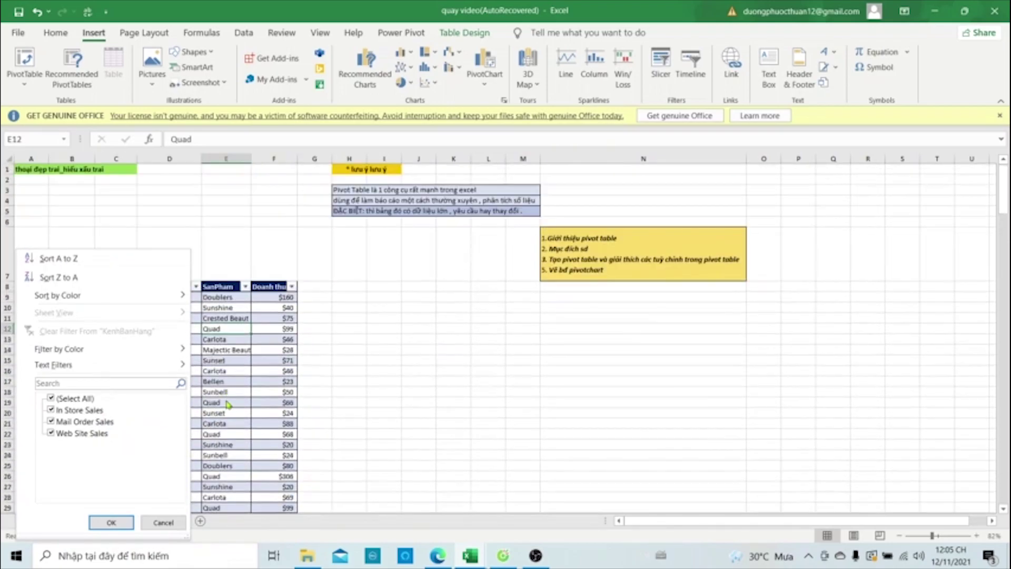
pyautogui.click(225, 350)
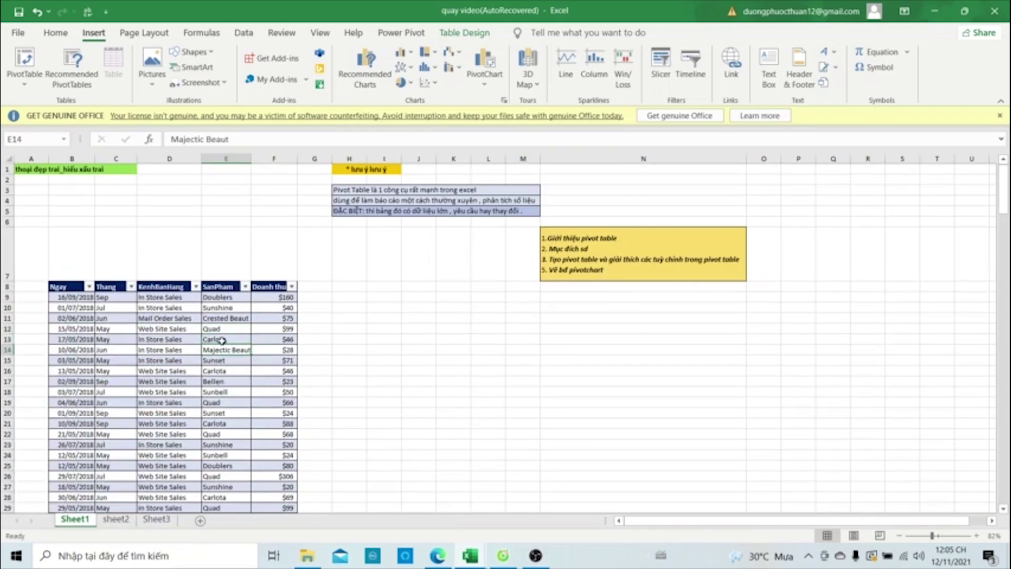
pyautogui.click(226, 317)
pyautogui.click(231, 381)
pyautogui.click(277, 318)
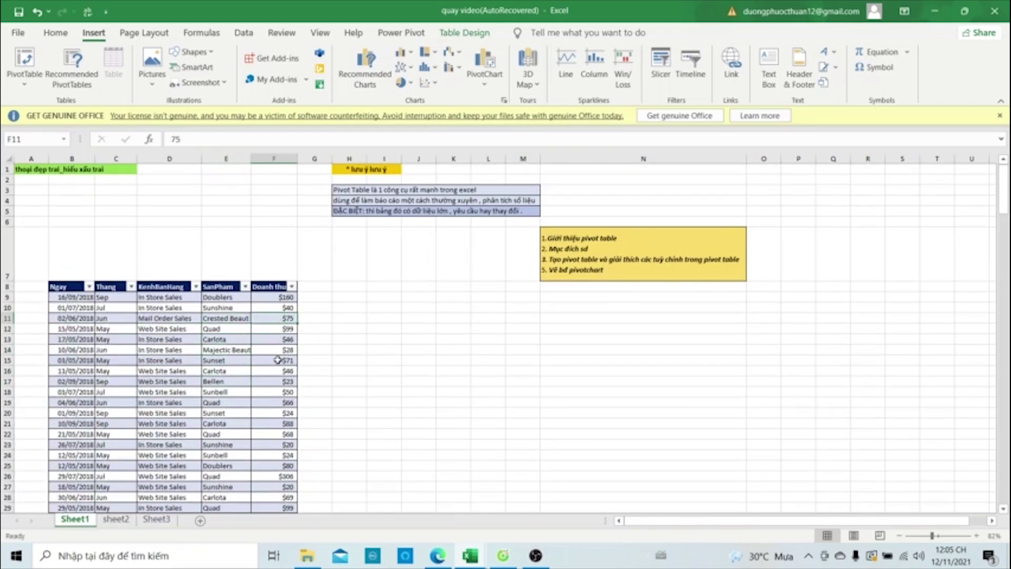
pyautogui.click(282, 327)
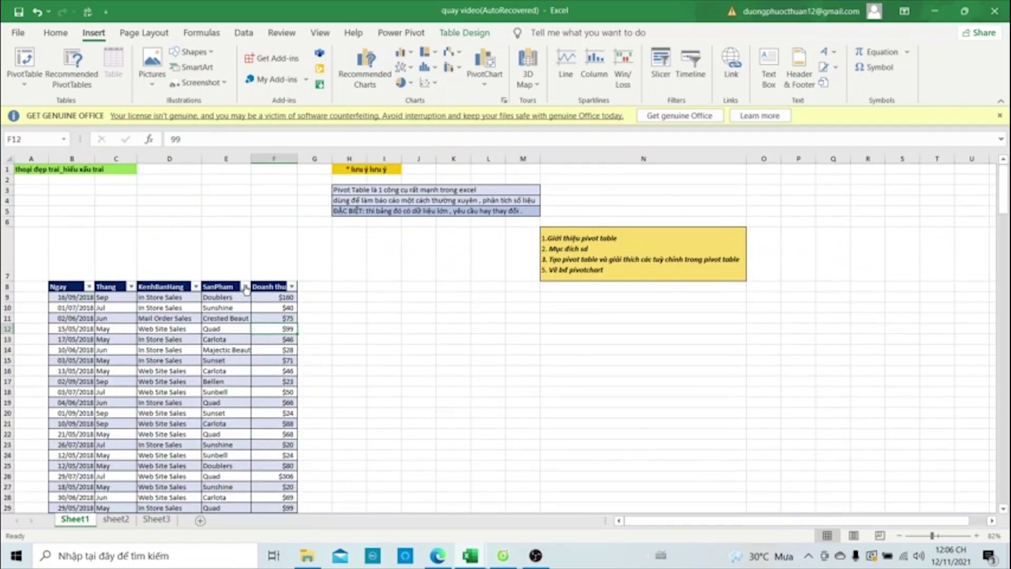
pyautogui.click(244, 287)
pyautogui.click(149, 522)
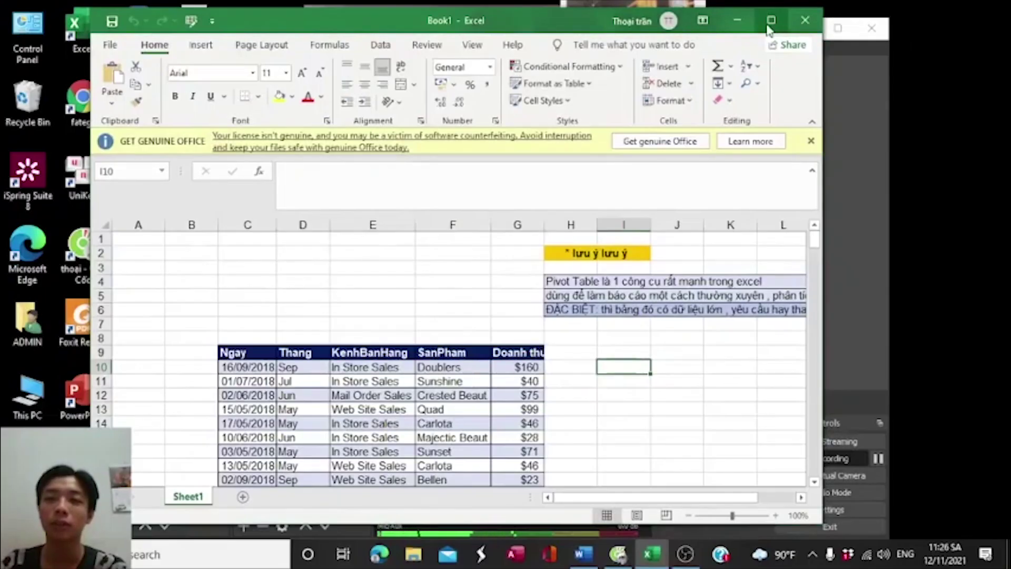
# - Maximize the Book1 window and scroll through the sales rows
pyautogui.click(769, 23)
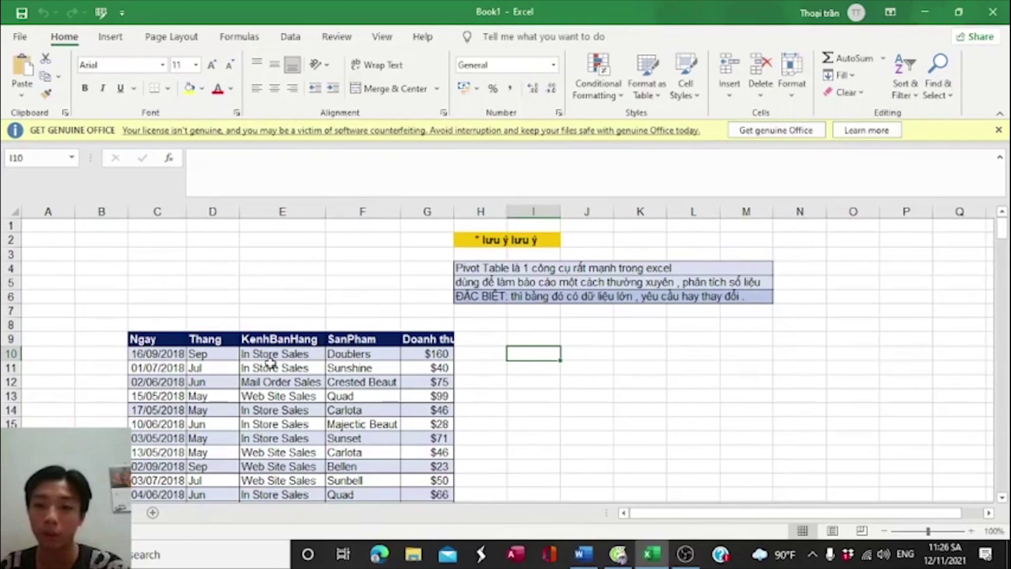
pyautogui.scroll(-3, 405, 375)
pyautogui.scroll(-1, 409, 382)
pyautogui.scroll(4, 408, 382)
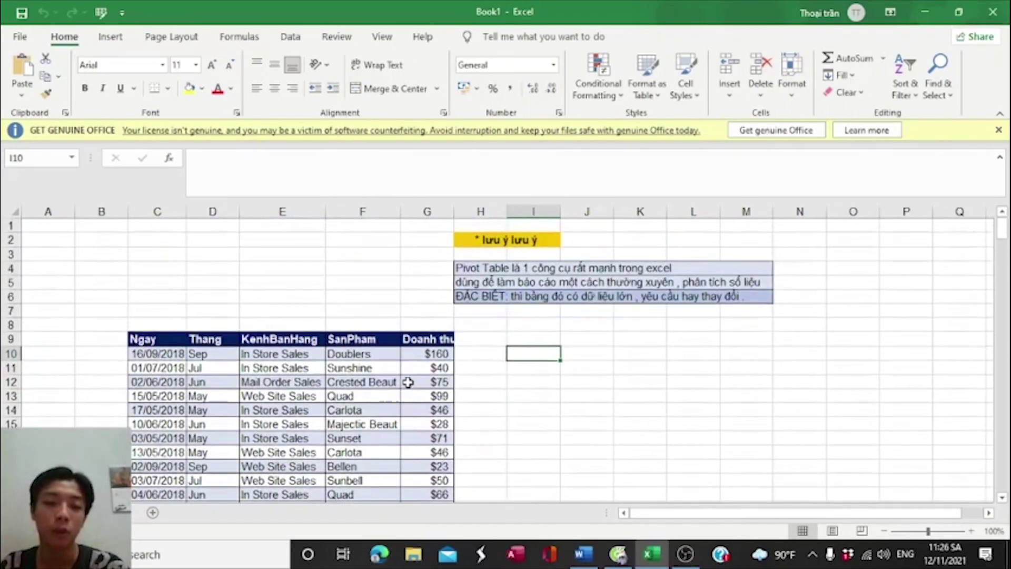
pyautogui.scroll(-3, 391, 359)
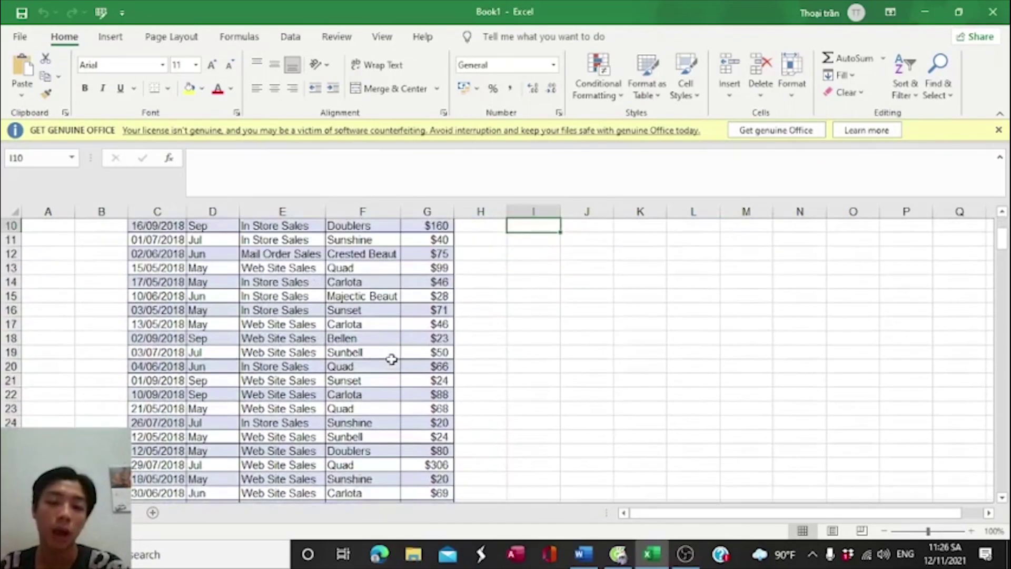
pyautogui.scroll(-2, 391, 359)
pyautogui.scroll(4, 391, 361)
pyautogui.scroll(2, 395, 365)
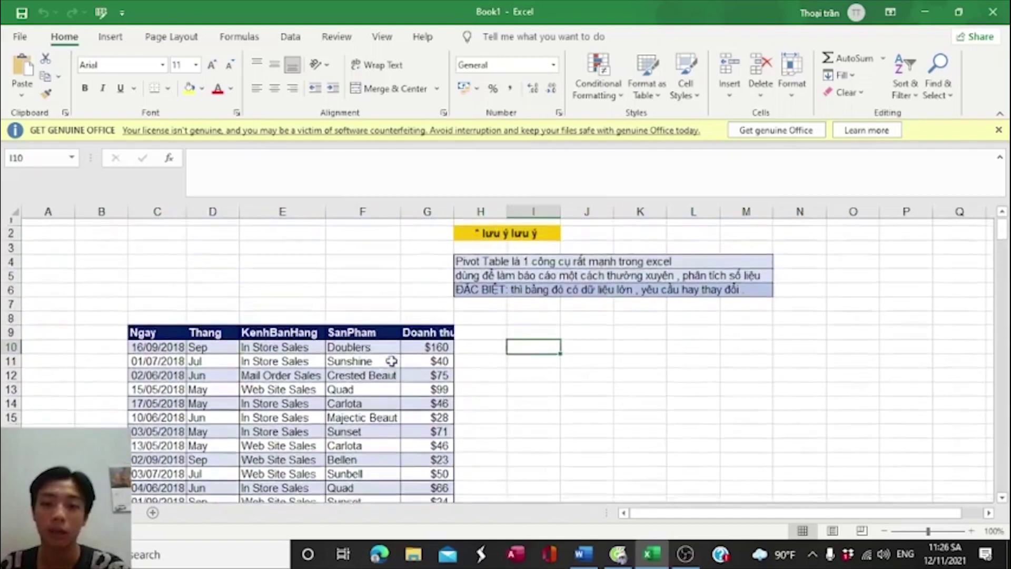
pyautogui.scroll(-1, 405, 363)
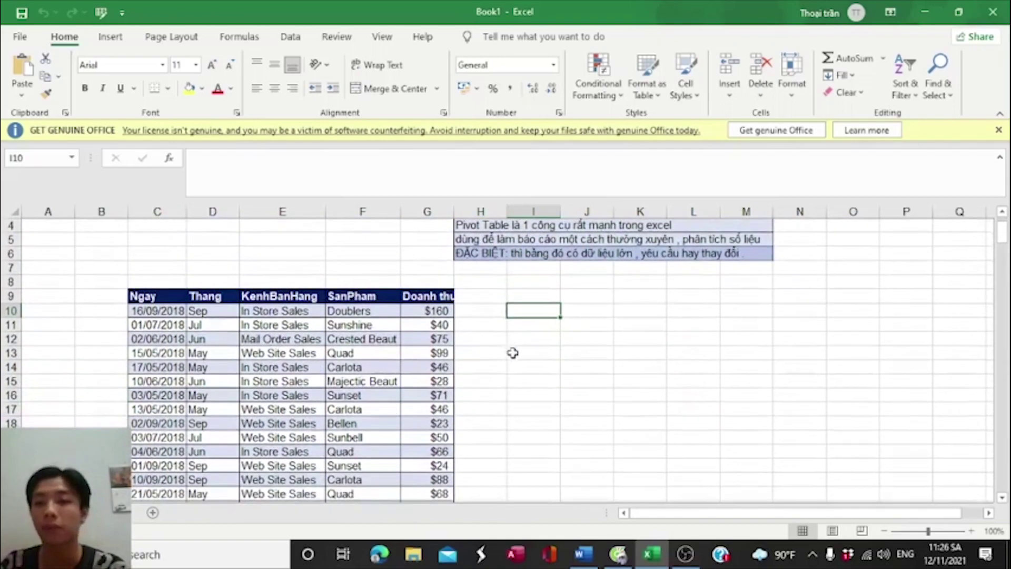
pyautogui.scroll(-3, 514, 352)
pyautogui.scroll(4, 514, 356)
pyautogui.scroll(-3, 514, 358)
pyautogui.scroll(-4, 537, 361)
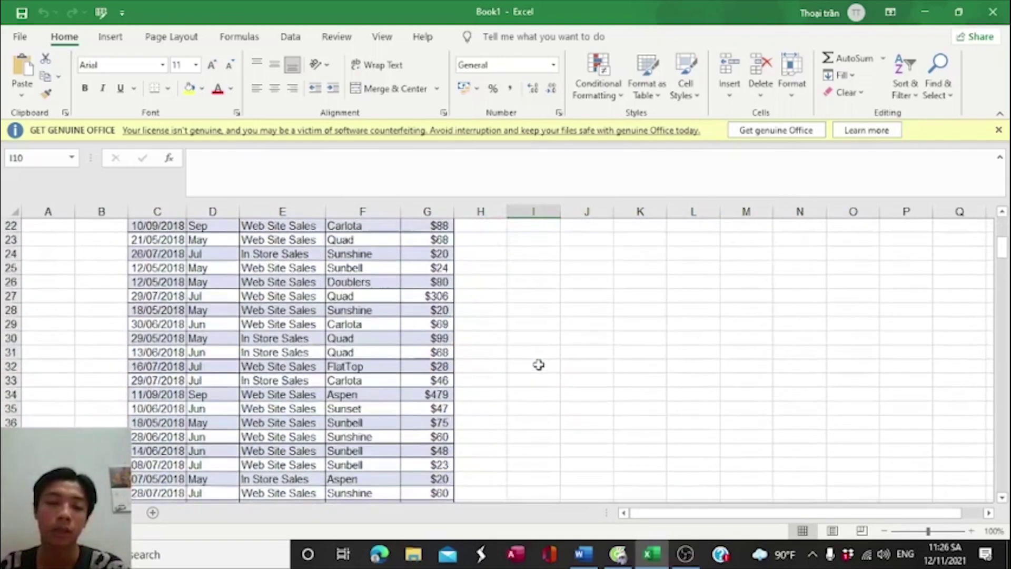
pyautogui.scroll(-2, 538, 363)
pyautogui.scroll(5, 538, 363)
pyautogui.scroll(4, 538, 362)
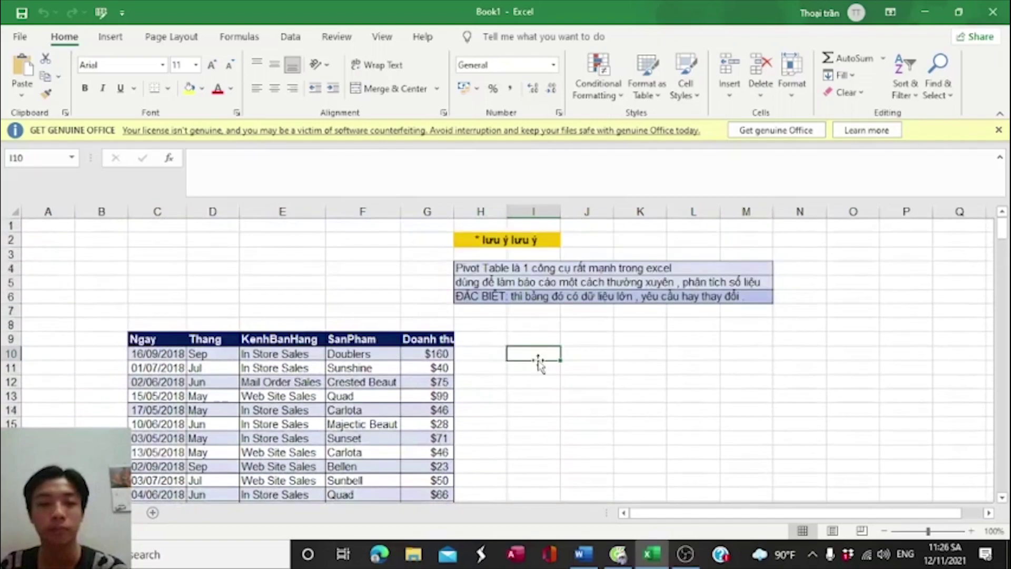
pyautogui.scroll(-2, 259, 354)
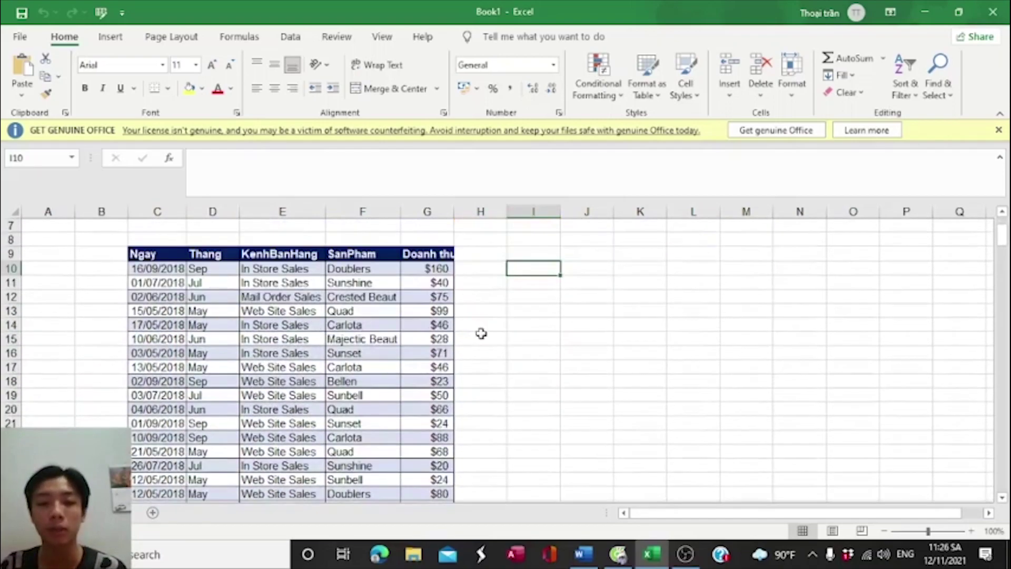
pyautogui.scroll(2, 483, 333)
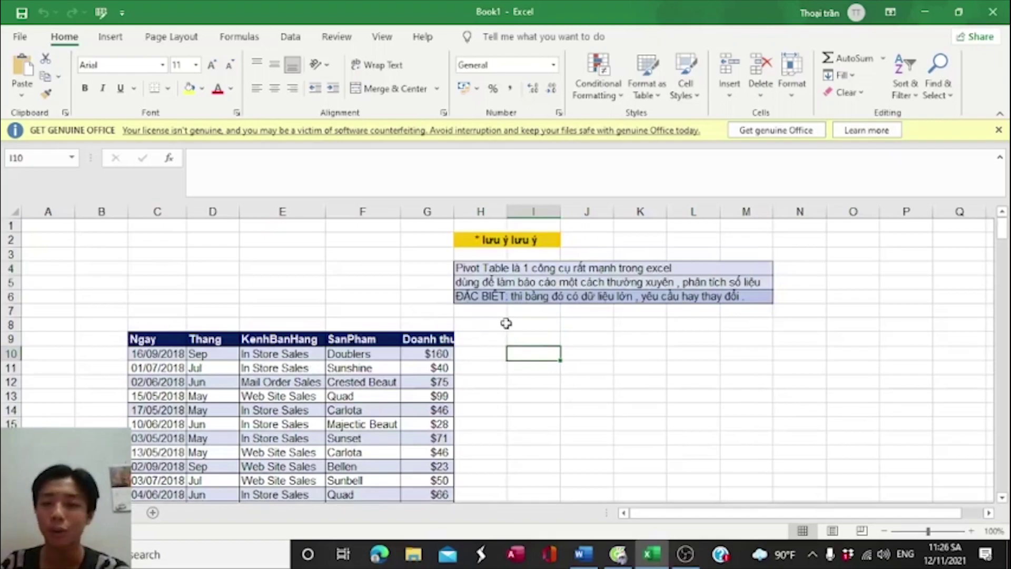
pyautogui.scroll(-1, 527, 351)
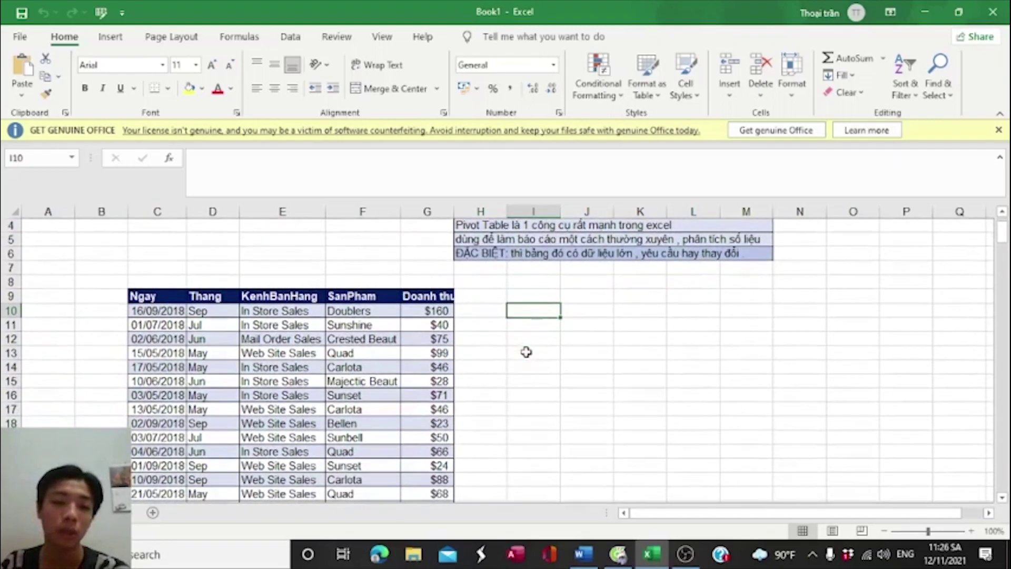
pyautogui.scroll(1, 526, 352)
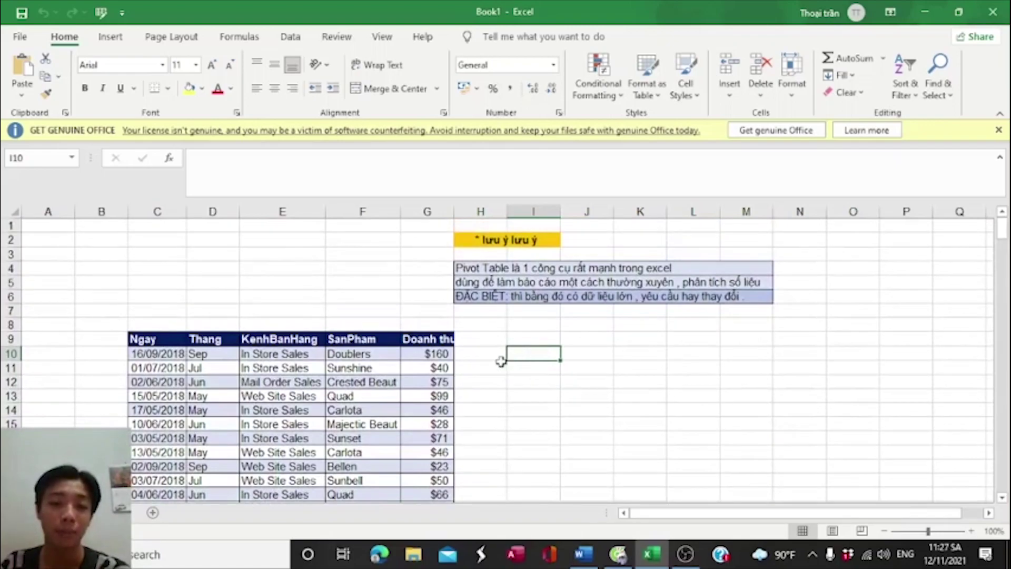
pyautogui.scroll(-1, 501, 361)
pyautogui.scroll(-1, 501, 361)
pyautogui.scroll(-1, 501, 362)
pyautogui.scroll(-3, 502, 363)
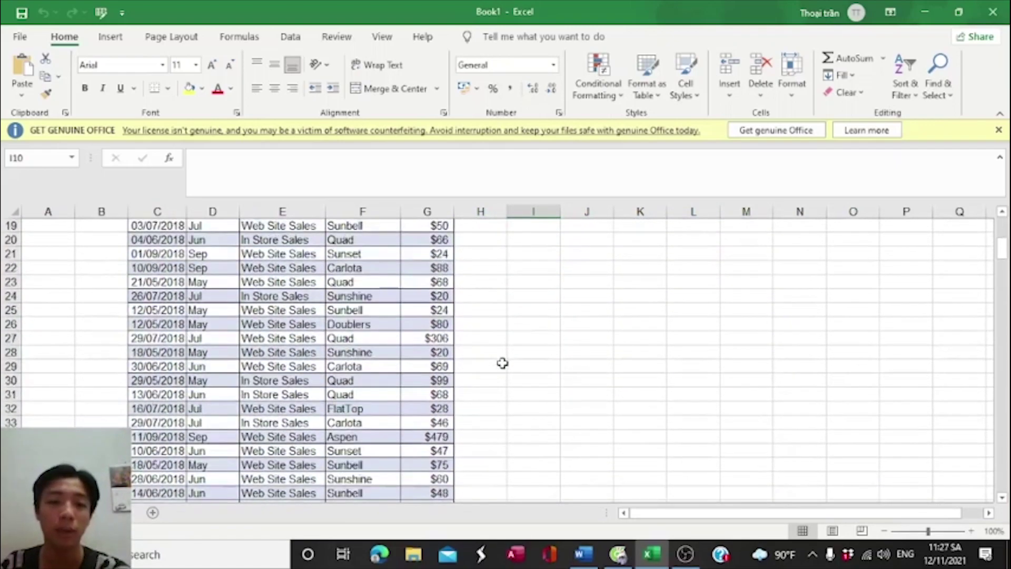
pyautogui.scroll(4, 501, 361)
# - Select month and sales channel cells inside the sales data
pyautogui.click(273, 326)
pyautogui.click(213, 327)
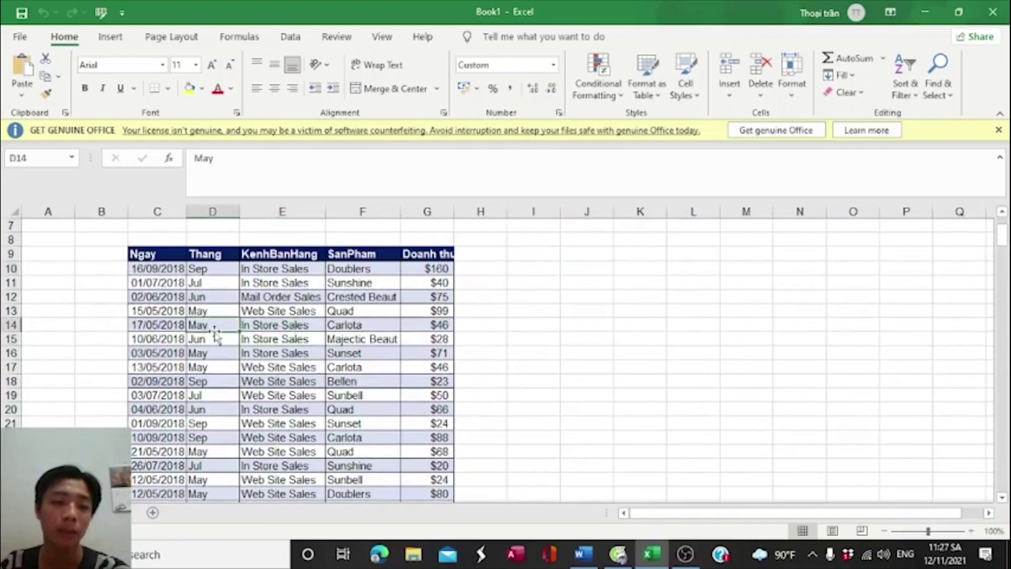
pyautogui.scroll(1, 284, 340)
pyautogui.click(271, 340)
pyautogui.click(271, 353)
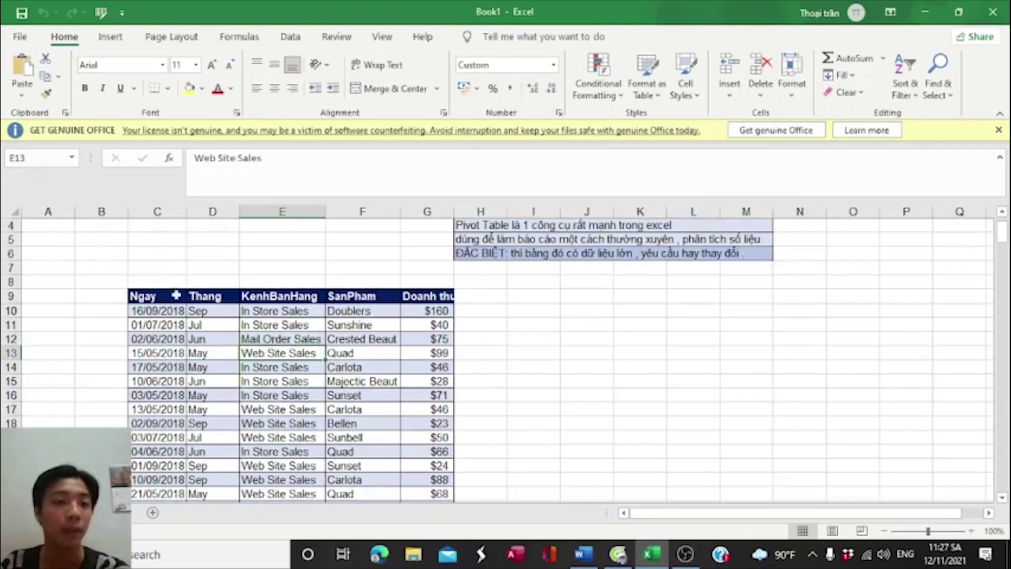
pyautogui.click(111, 38)
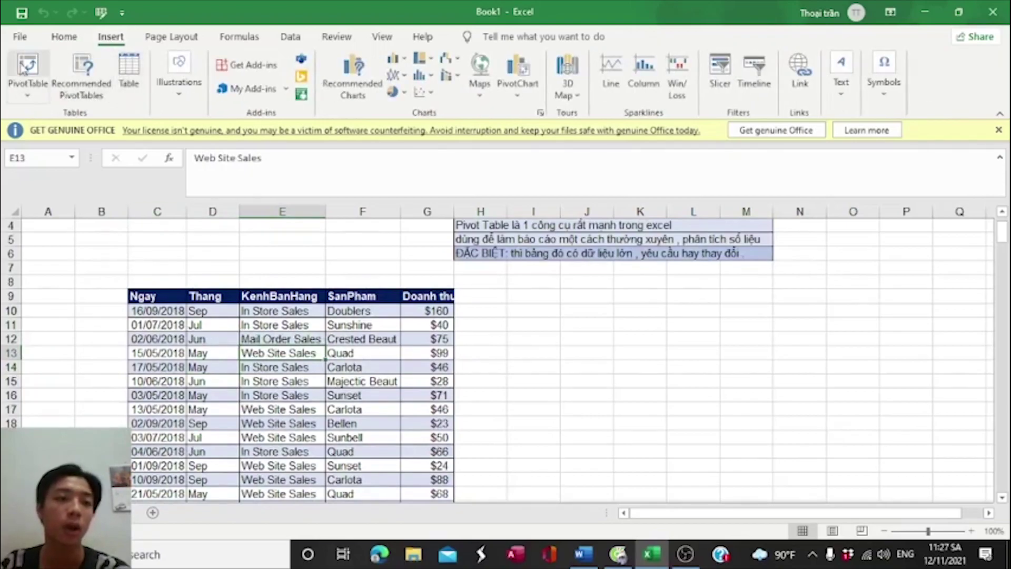
pyautogui.click(26, 66)
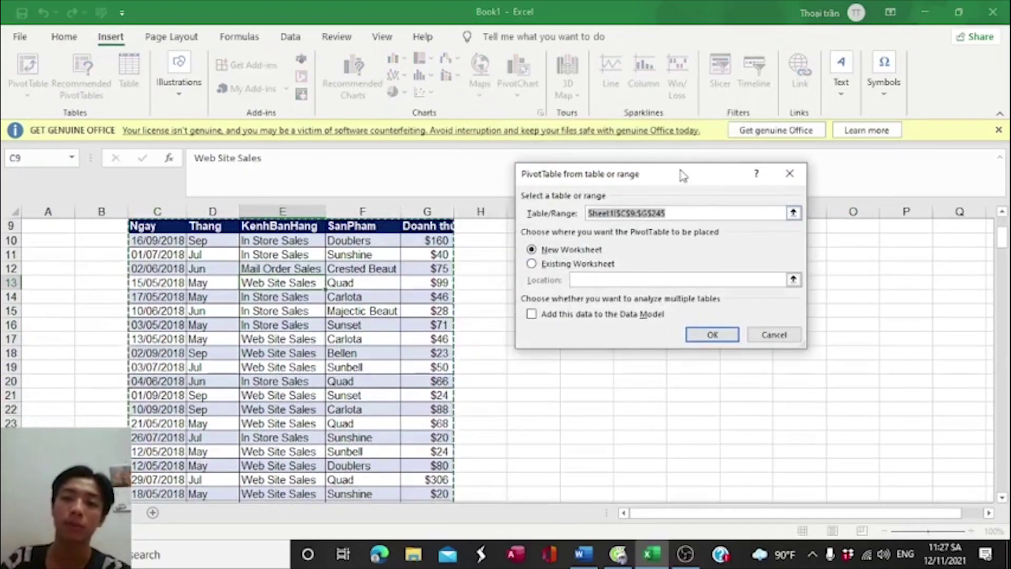
pyautogui.moveTo(687, 178); pyautogui.dragTo(657, 148)
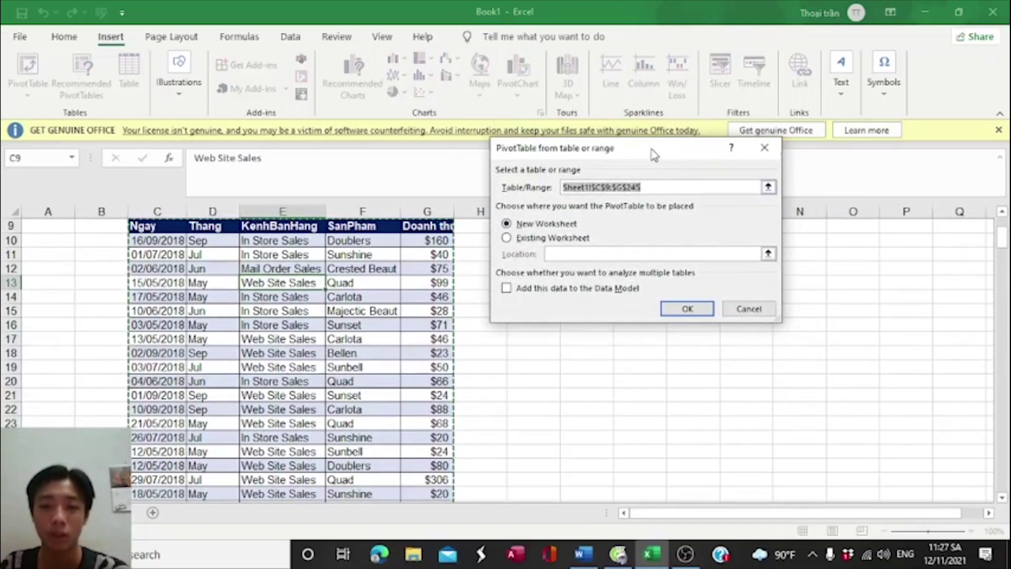
pyautogui.moveTo(653, 154); pyautogui.dragTo(670, 158)
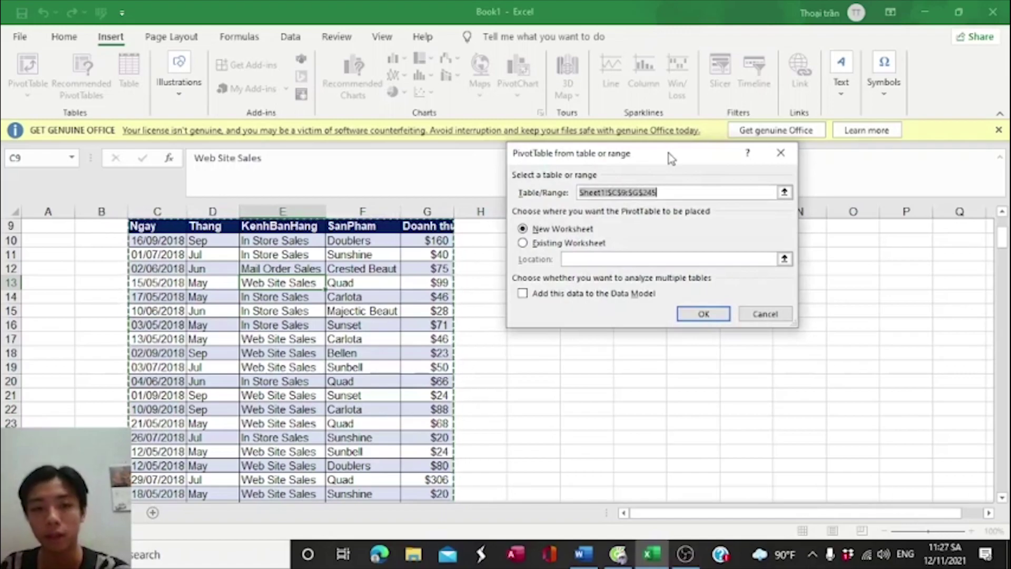
pyautogui.moveTo(668, 156)
pyautogui.mouseDown()
pyautogui.moveTo(686, 165)
pyautogui.moveTo(641, 157)
pyautogui.moveTo(651, 160)
pyautogui.mouseUp()
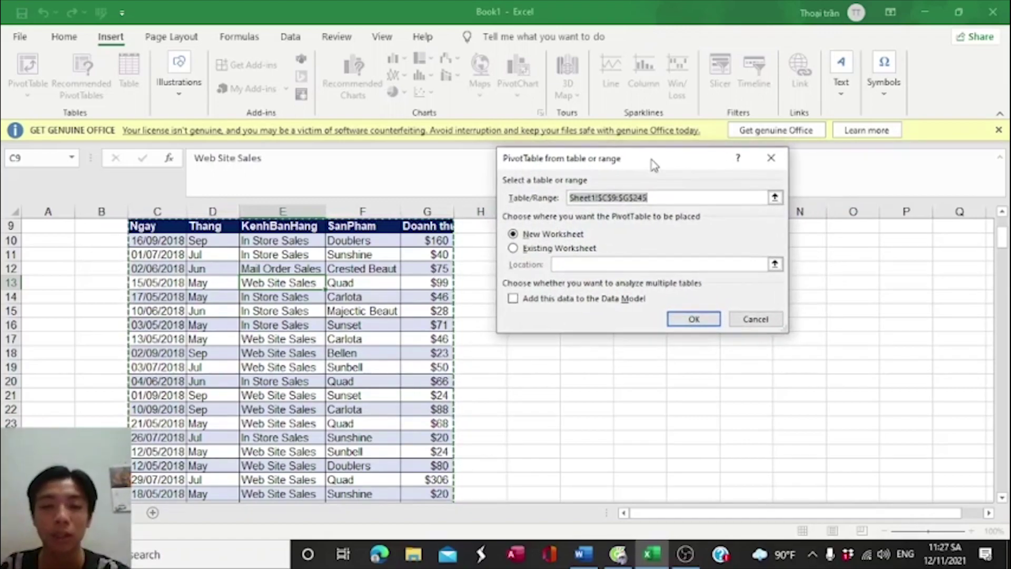
pyautogui.click(753, 321)
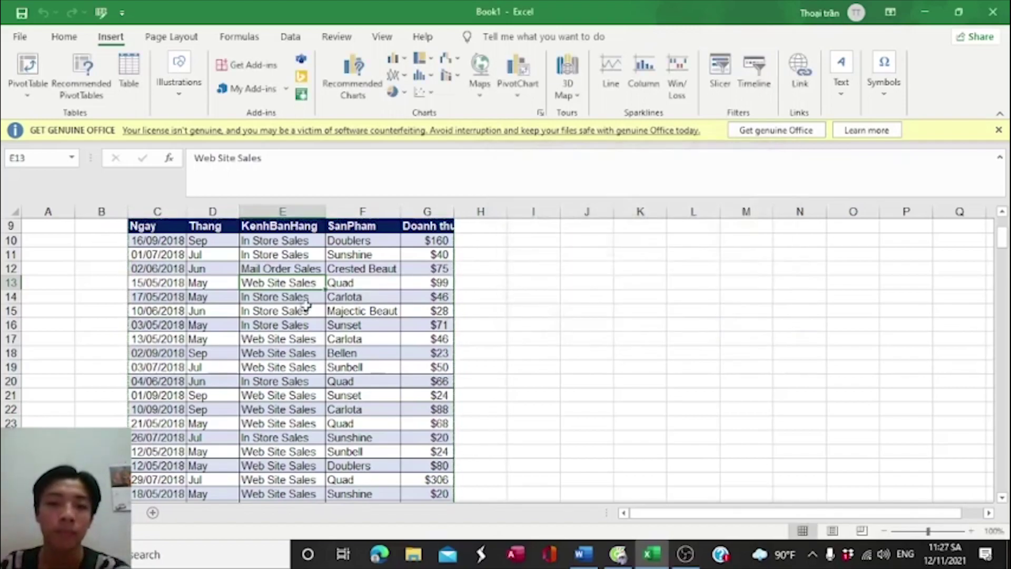
# - Convert the range $C$9:$G$245 into a table with headers using Insert > Table
pyautogui.click(293, 308)
pyautogui.click(195, 283)
pyautogui.click(282, 269)
pyautogui.click(281, 311)
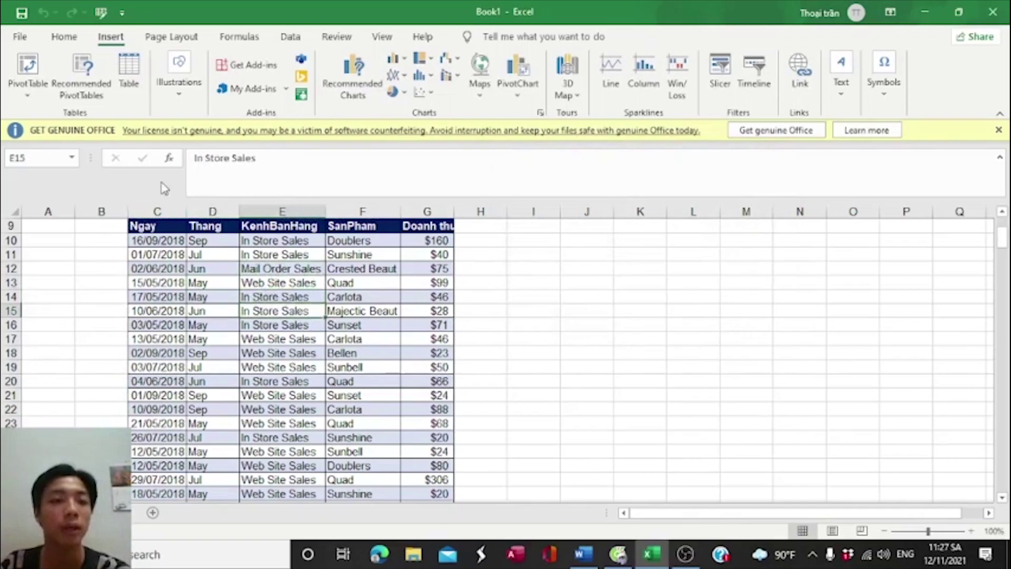
pyautogui.click(129, 74)
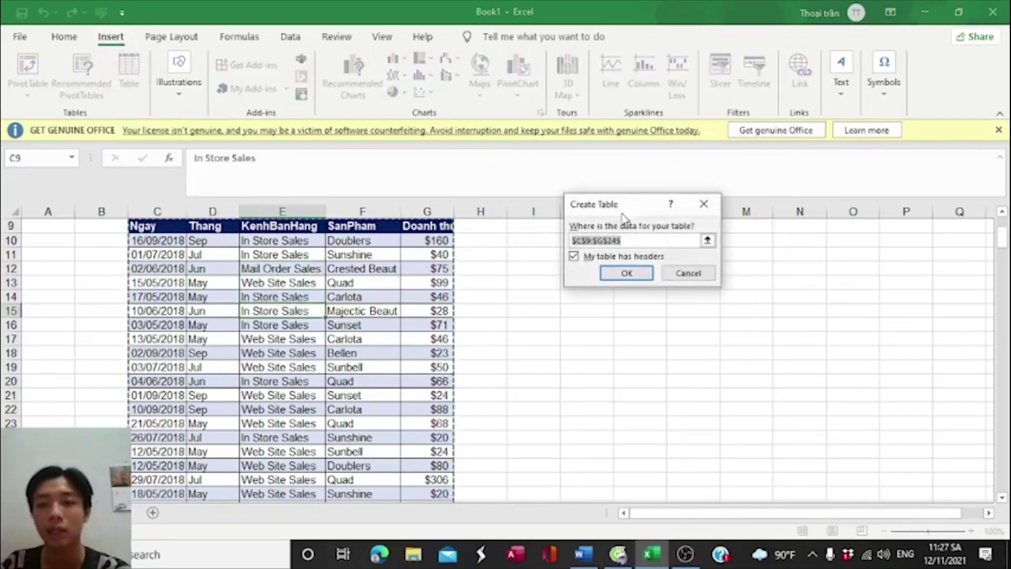
pyautogui.moveTo(630, 210)
pyautogui.mouseDown()
pyautogui.moveTo(567, 211)
pyautogui.moveTo(628, 219)
pyautogui.moveTo(628, 206)
pyautogui.mouseUp()
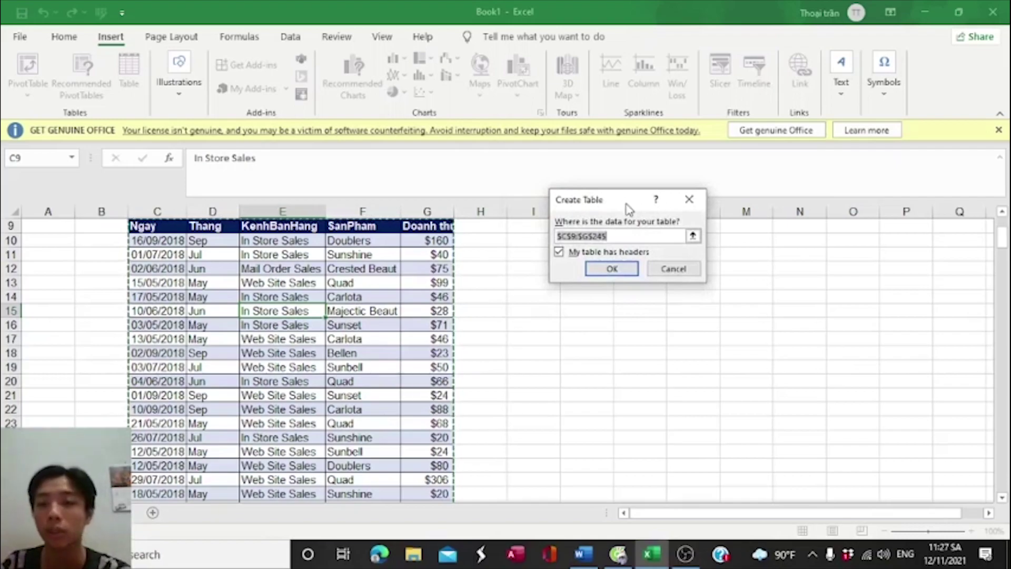
pyautogui.click(624, 272)
pyautogui.click(205, 310)
pyautogui.click(368, 310)
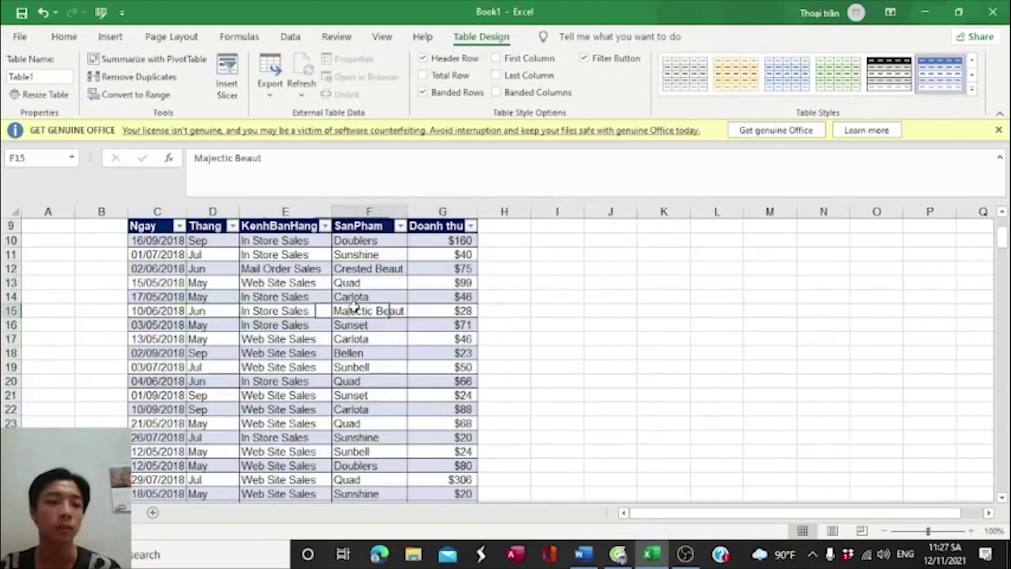
pyautogui.click(206, 254)
pyautogui.click(263, 271)
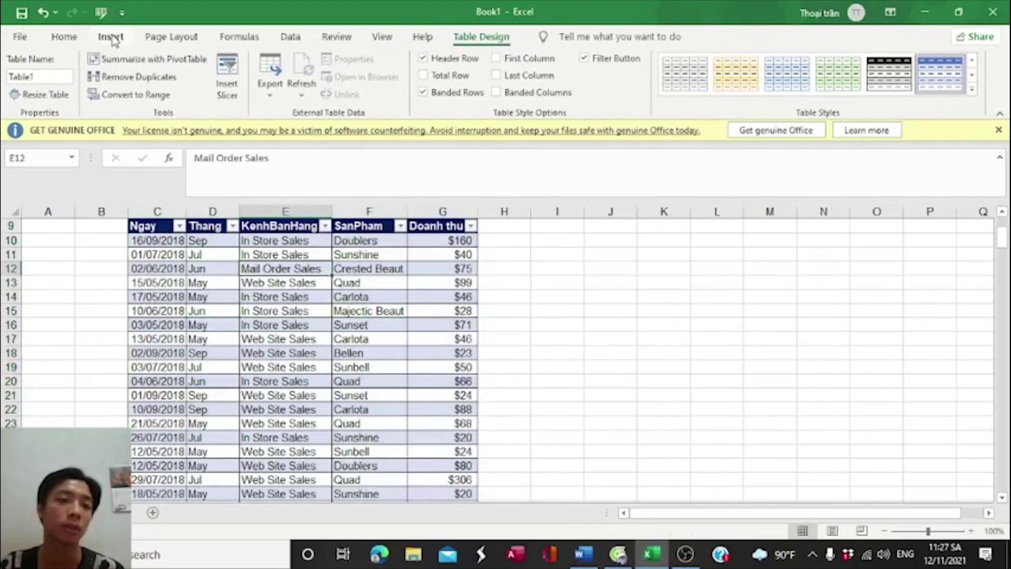
# - Insert a PivotTable from Table1, placed on a New Worksheet
pyautogui.click(110, 36)
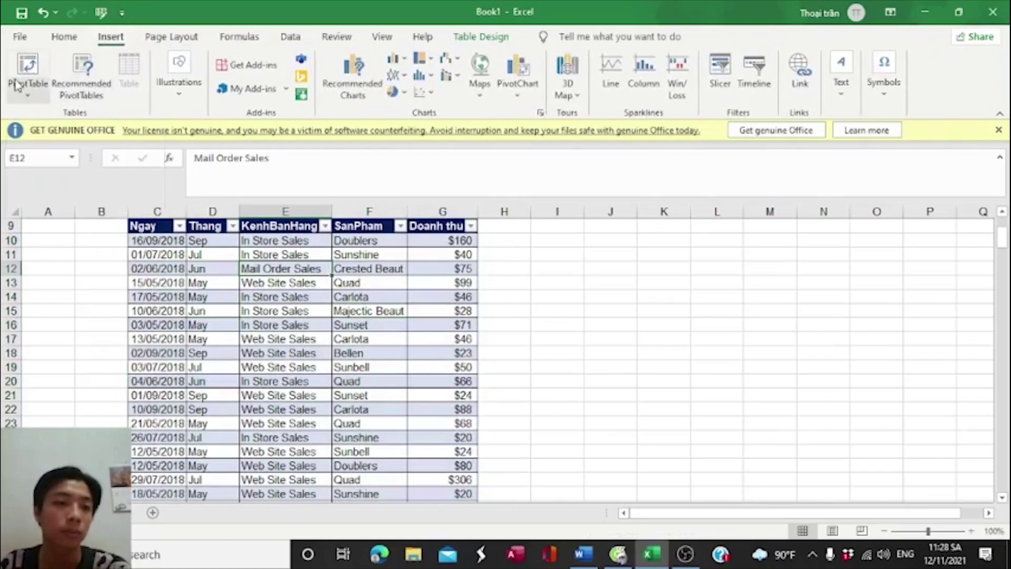
pyautogui.click(29, 64)
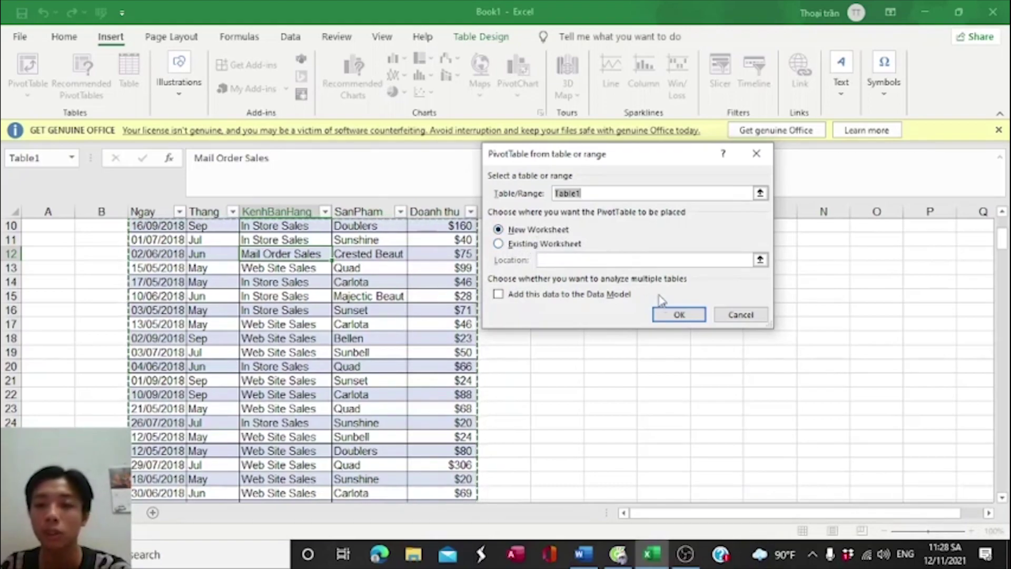
pyautogui.click(676, 315)
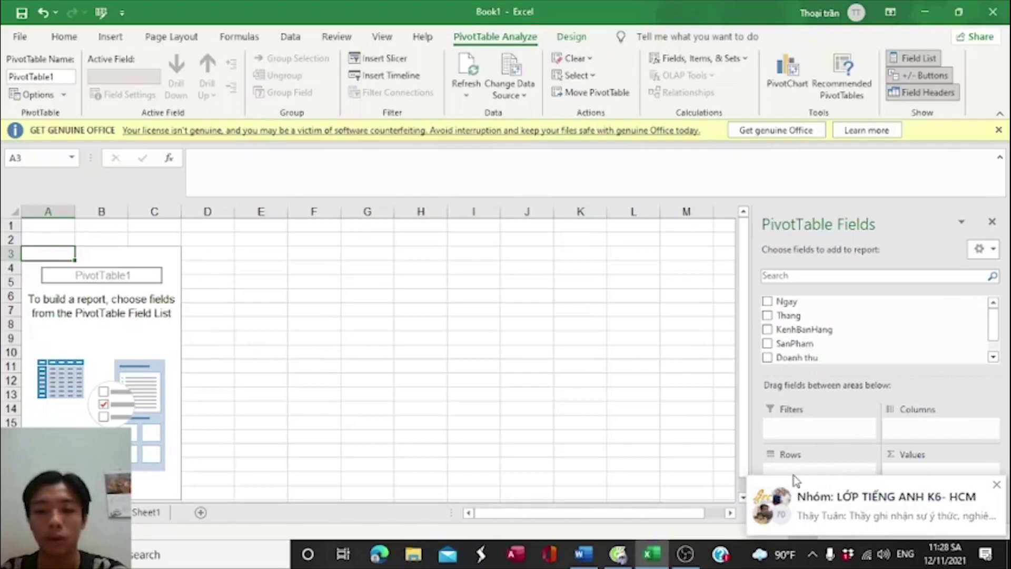
# - Place Thang in Filters, KenhBanHang in Columns, SanPham in Rows and Doanh thu in Values
pyautogui.click(996, 485)
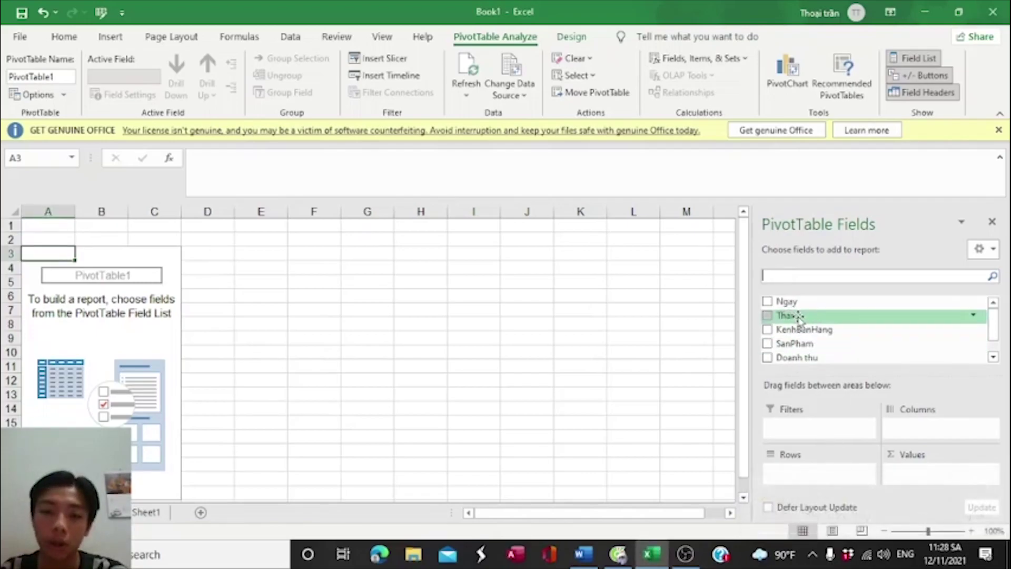
pyautogui.moveTo(799, 316); pyautogui.dragTo(816, 429)
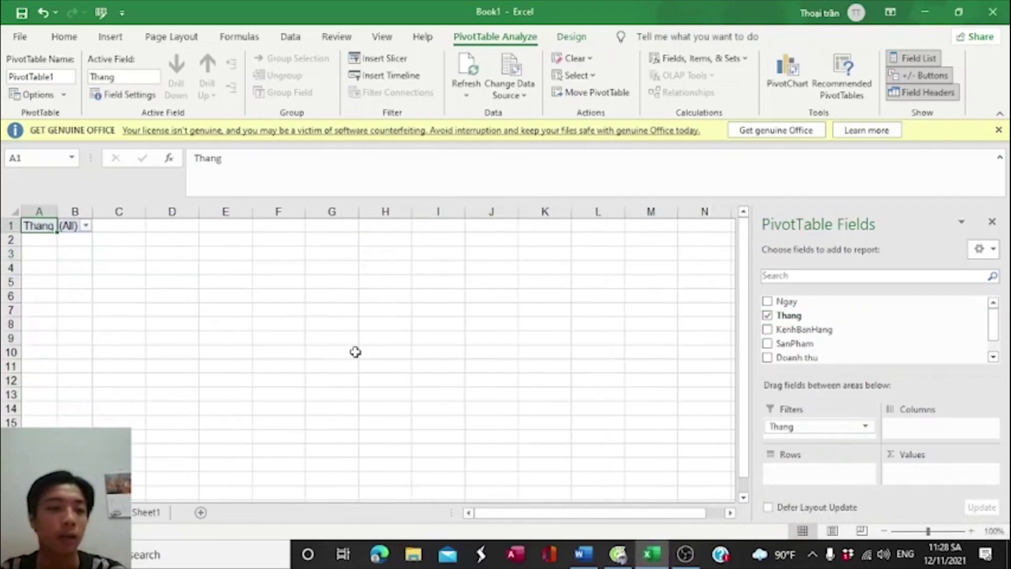
pyautogui.click(256, 308)
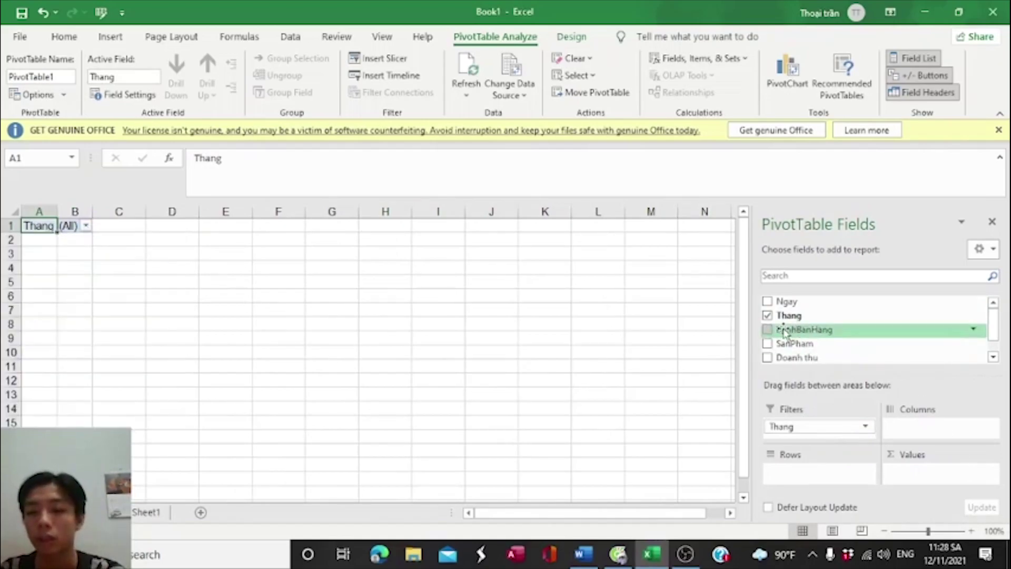
pyautogui.moveTo(795, 331); pyautogui.dragTo(908, 433)
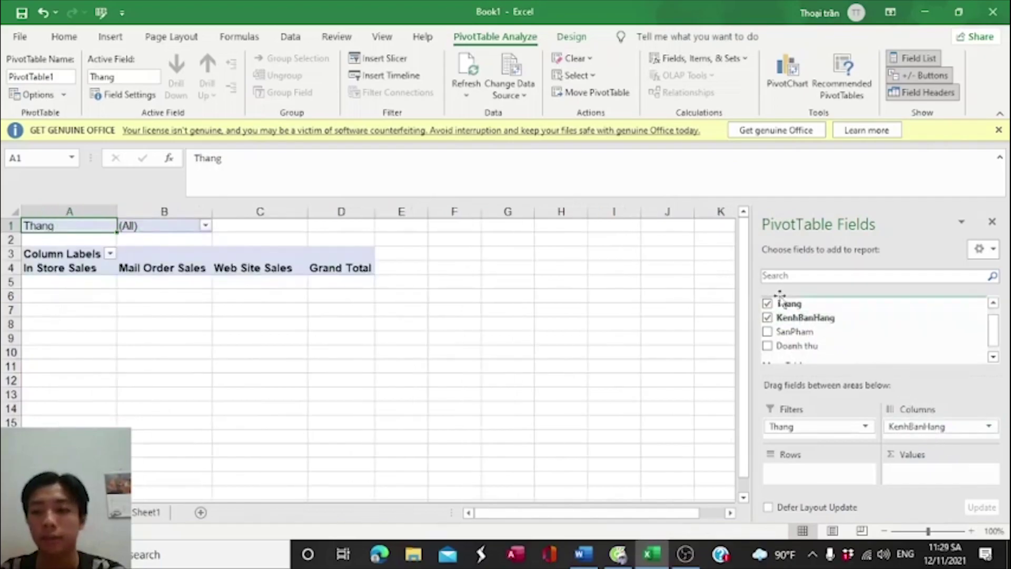
pyautogui.moveTo(795, 331); pyautogui.dragTo(808, 474)
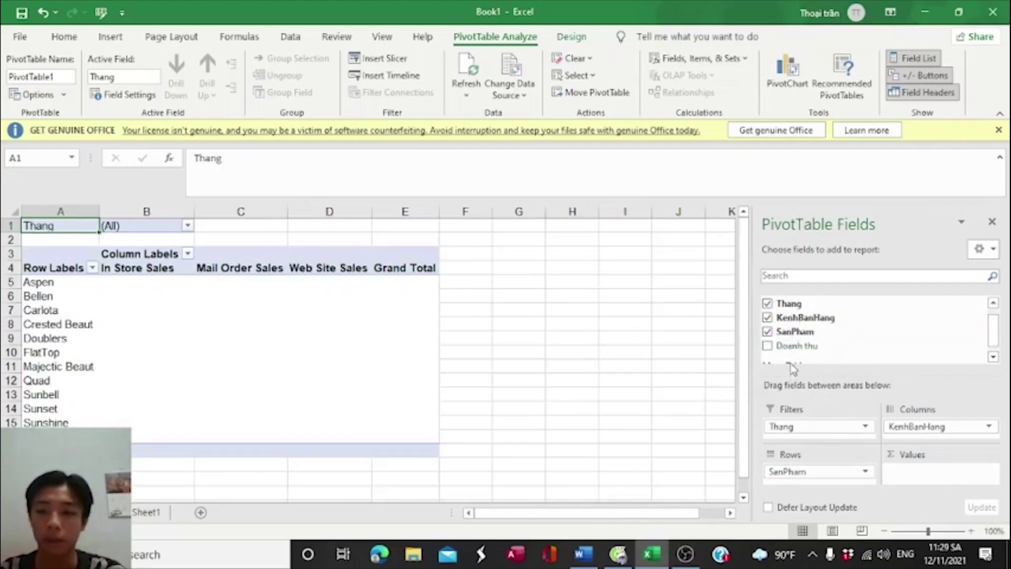
pyautogui.moveTo(796, 345); pyautogui.dragTo(908, 470)
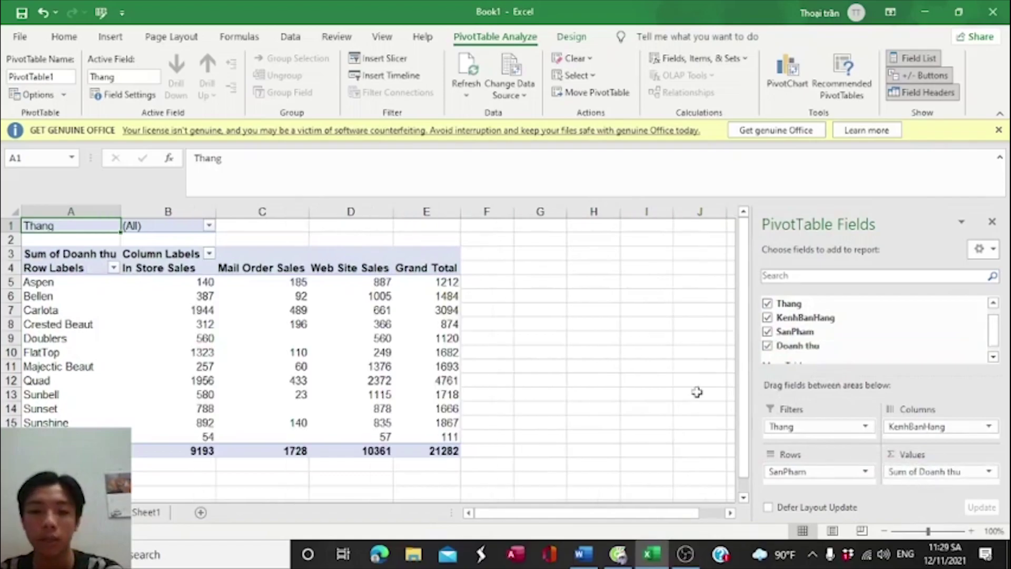
pyautogui.click(565, 383)
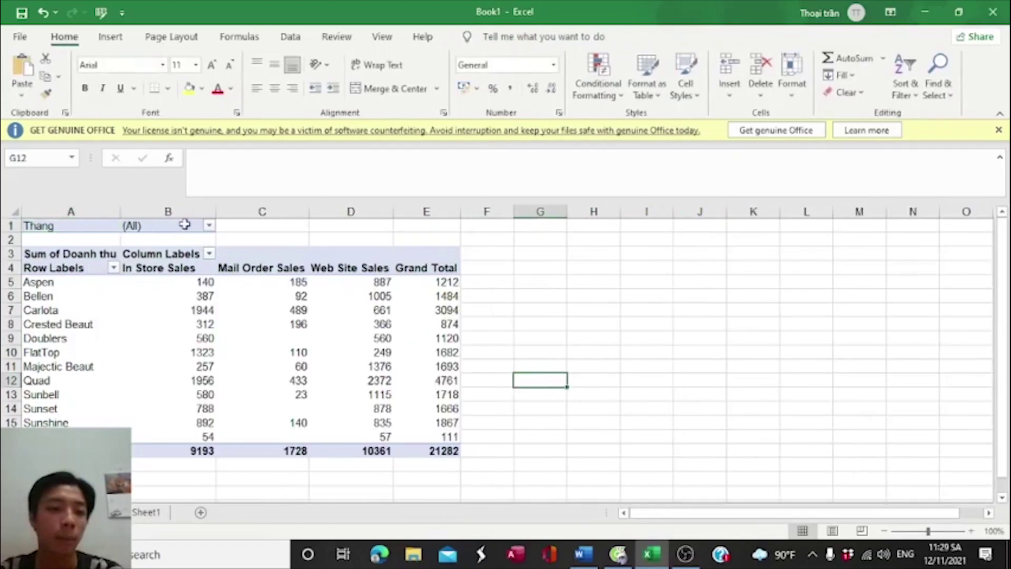
pyautogui.click(209, 227)
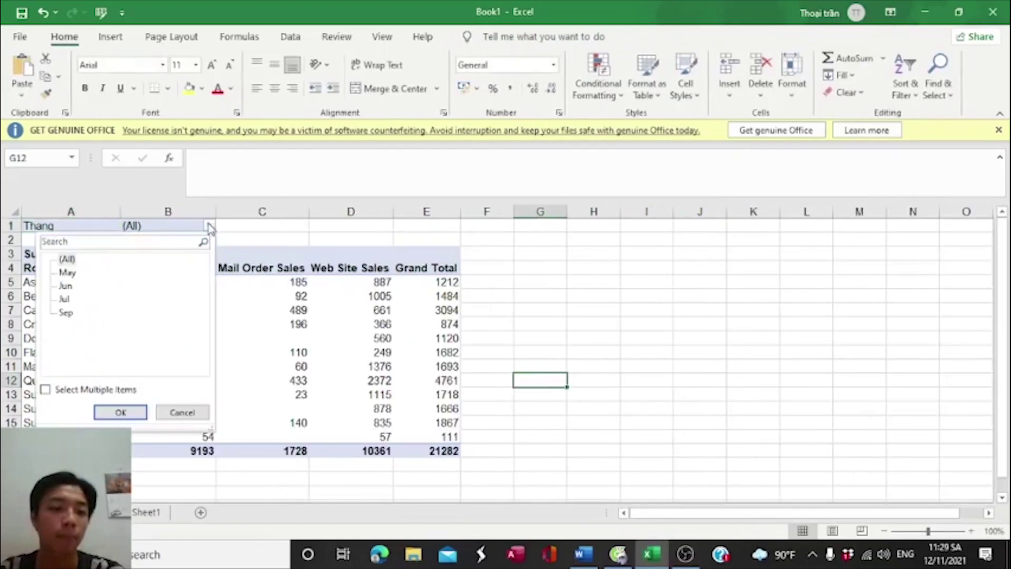
pyautogui.click(67, 273)
pyautogui.click(119, 412)
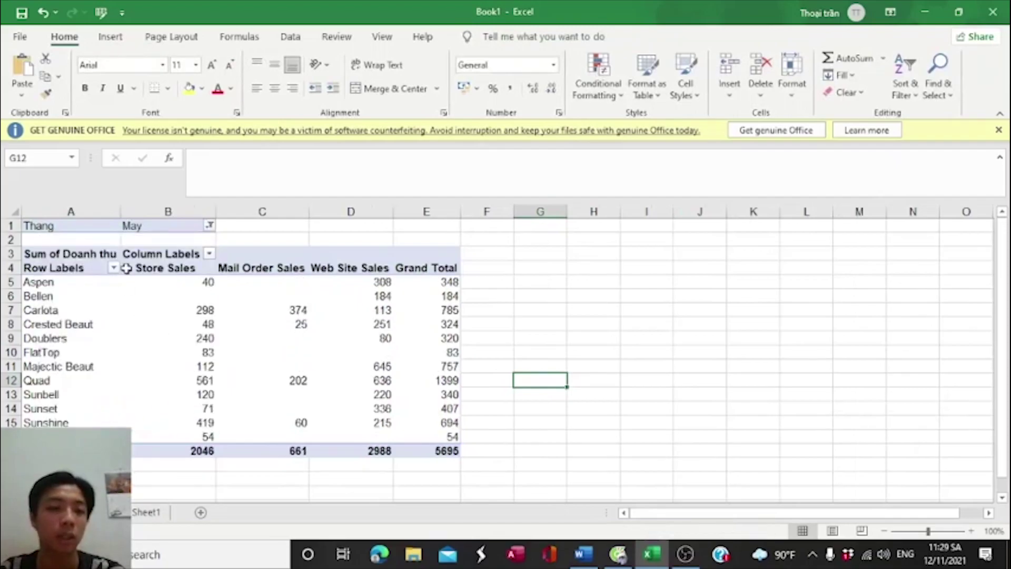
pyautogui.click(210, 227)
pyautogui.click(65, 299)
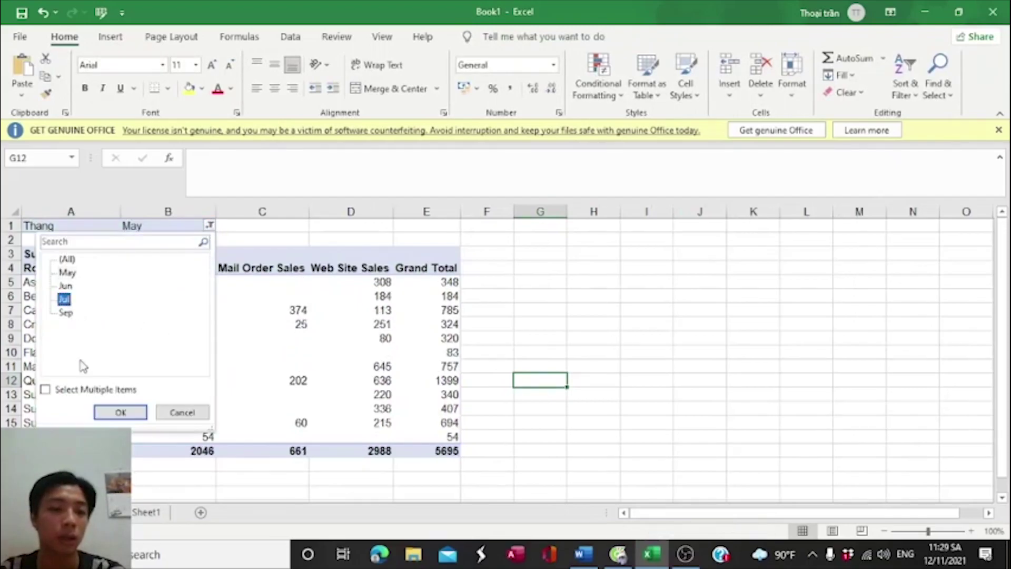
pyautogui.click(119, 411)
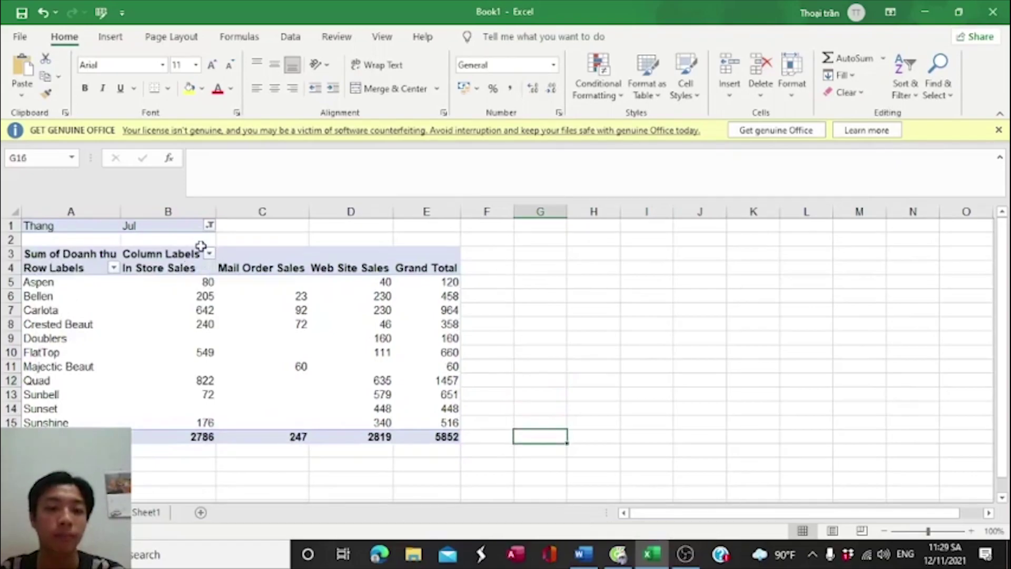
pyautogui.click(219, 337)
pyautogui.click(210, 226)
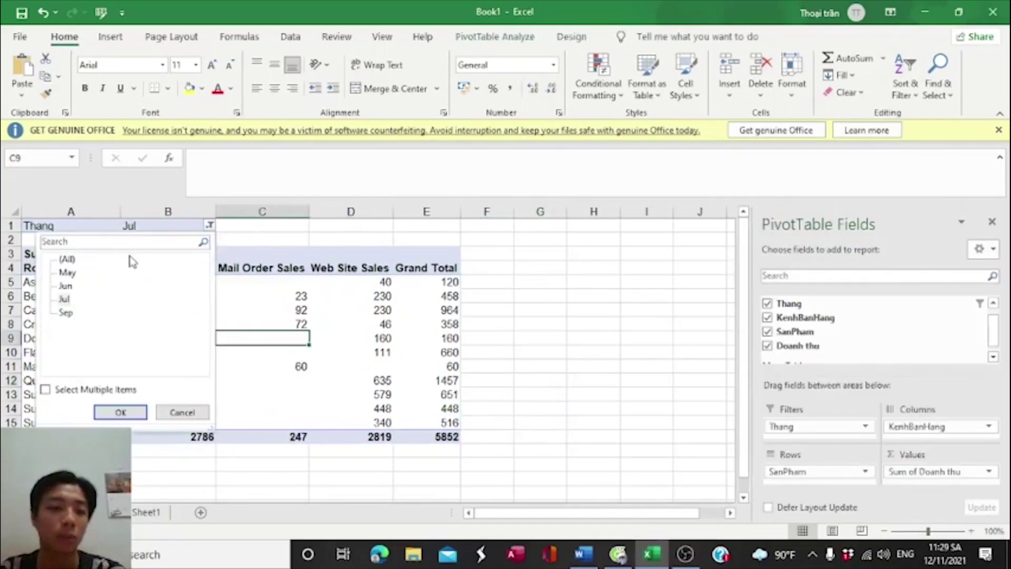
pyautogui.click(67, 260)
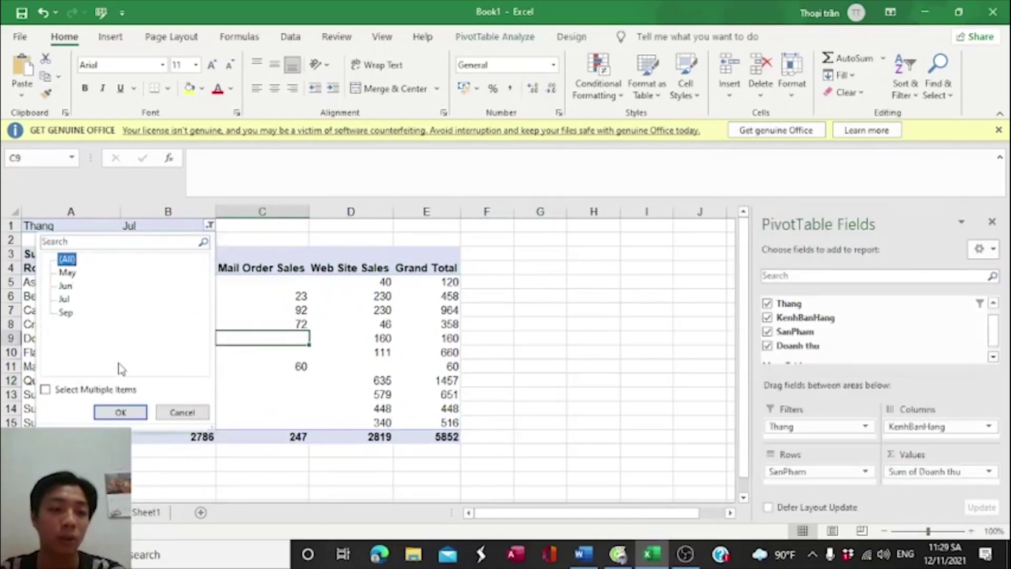
pyautogui.click(120, 412)
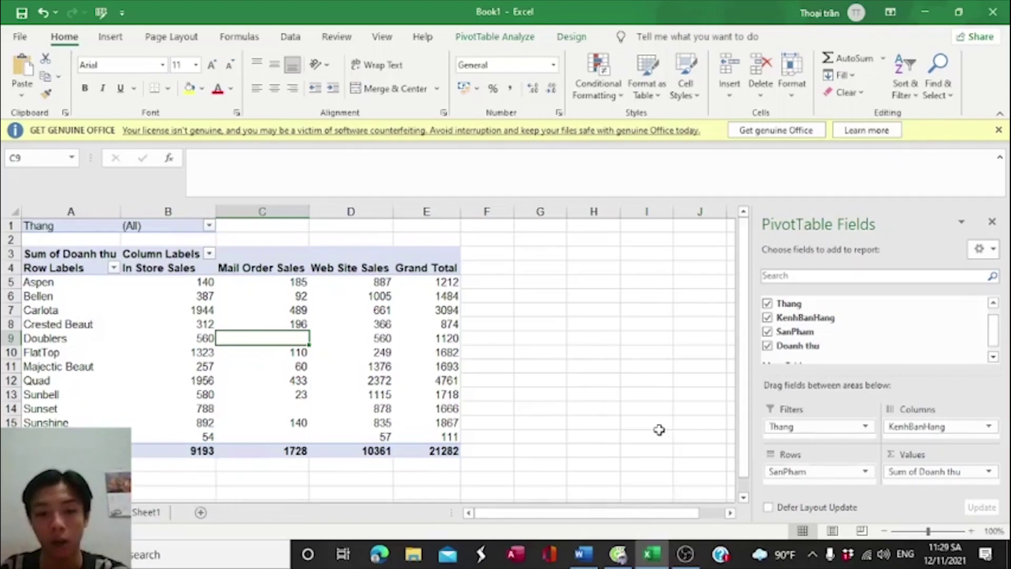
pyautogui.click(456, 451)
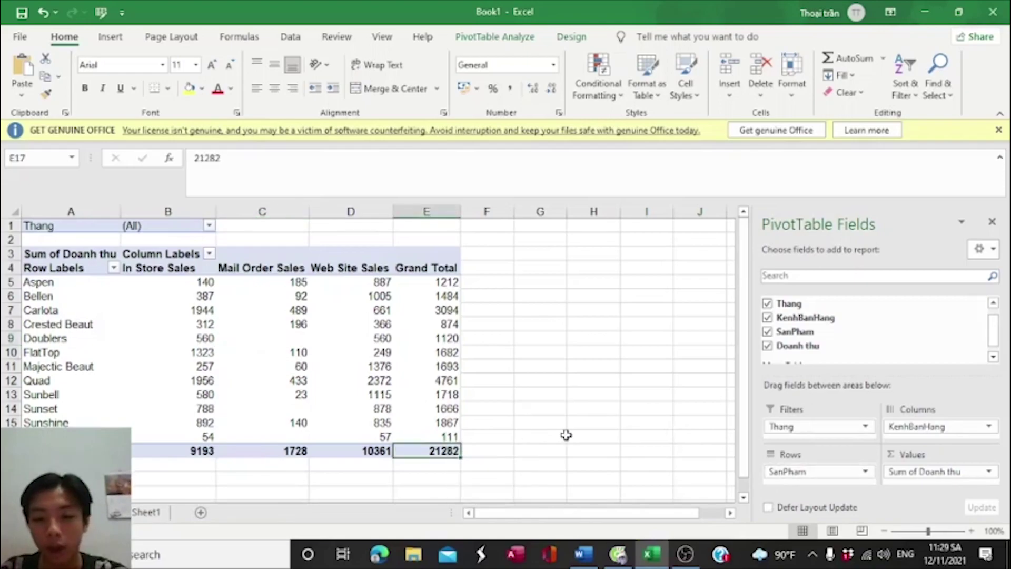
pyautogui.click(378, 449)
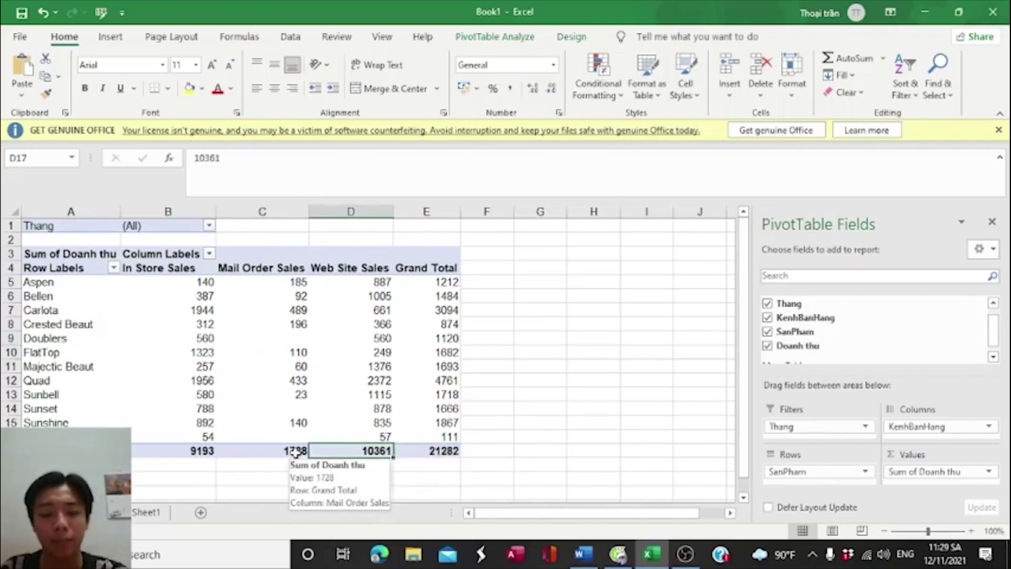
pyautogui.click(445, 449)
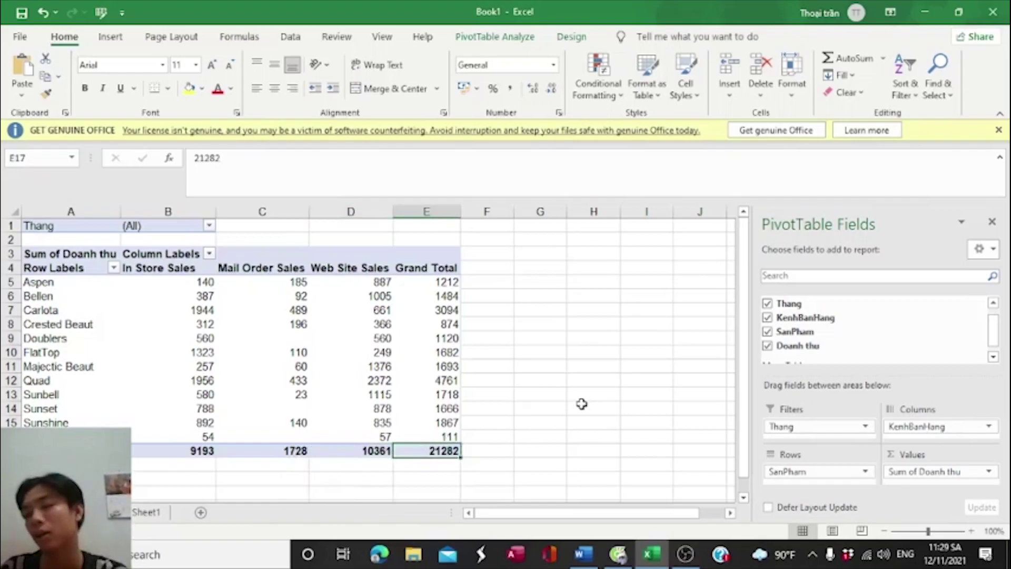
pyautogui.click(369, 451)
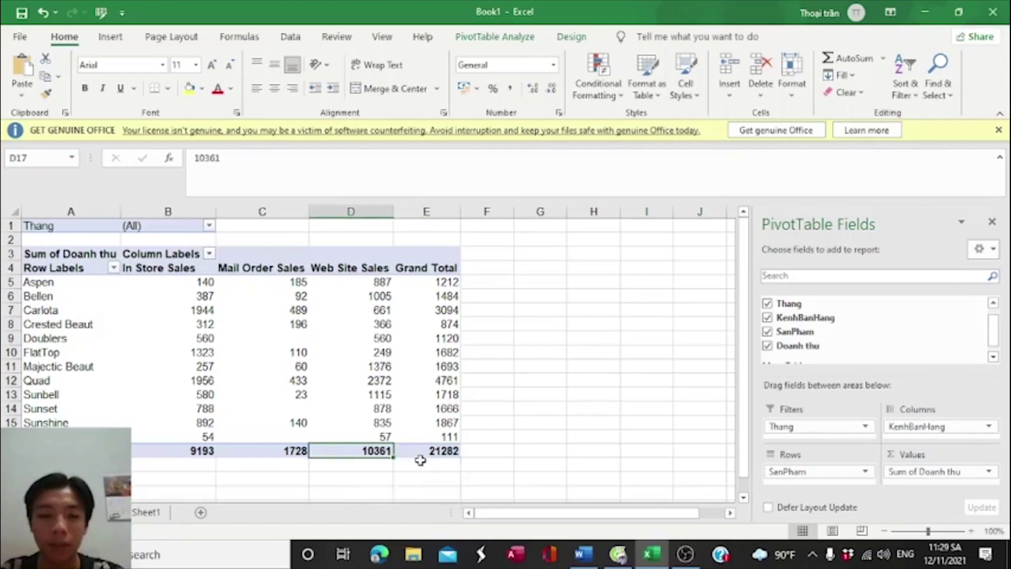
pyautogui.click(424, 450)
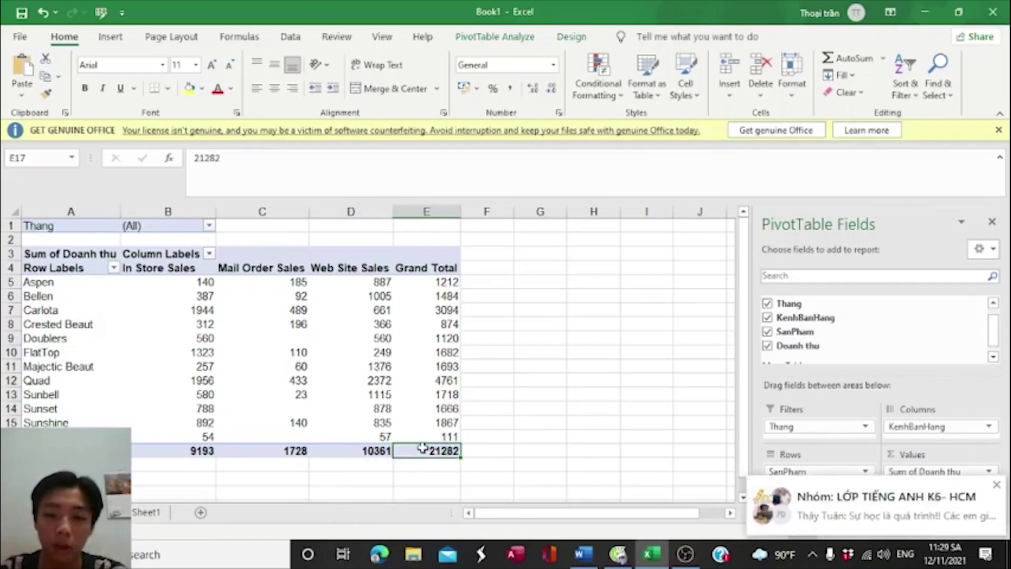
pyautogui.click(997, 484)
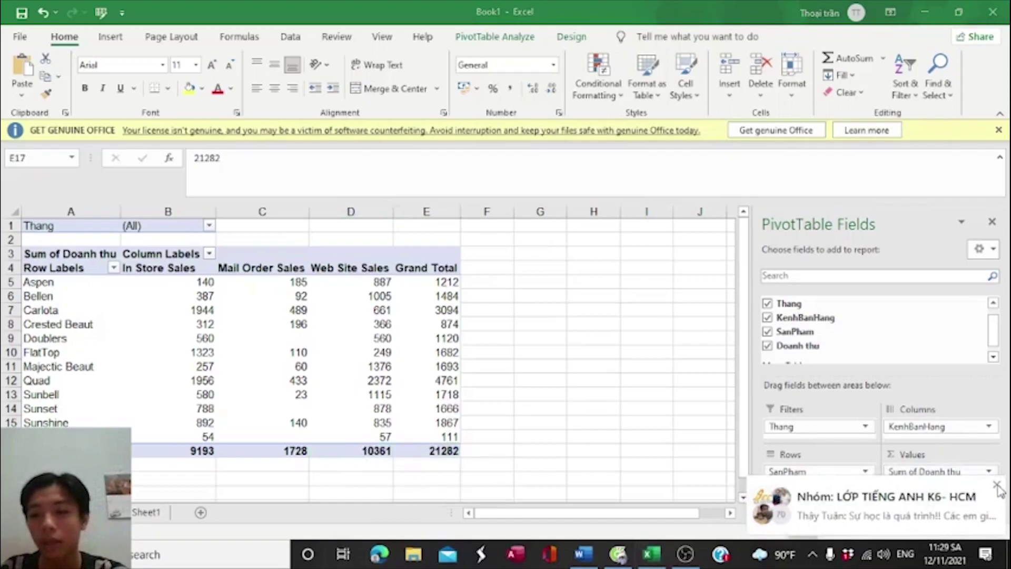
pyautogui.click(380, 408)
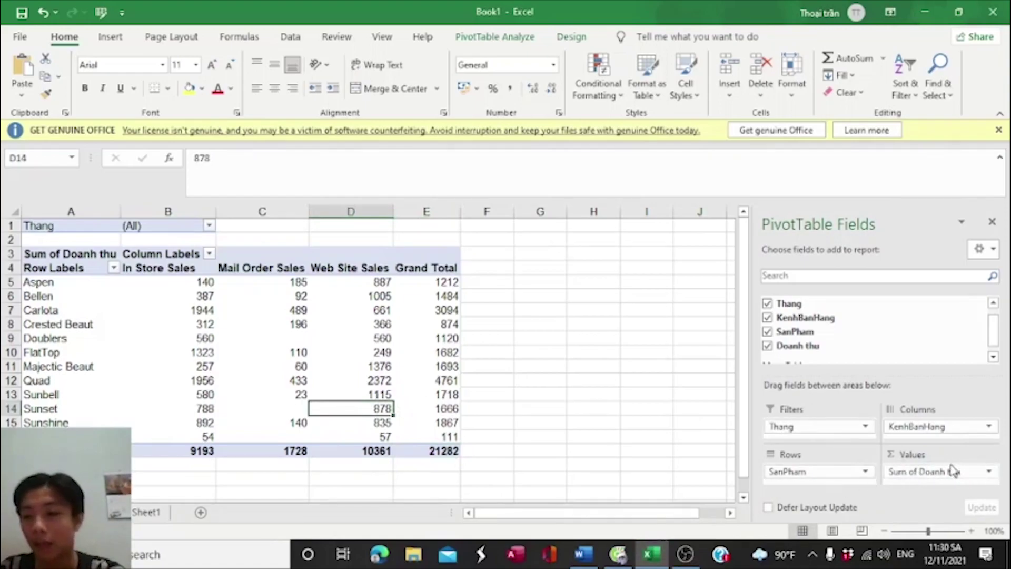
# - Change the Doanh thu value field summary from Sum to Average
pyautogui.click(982, 472)
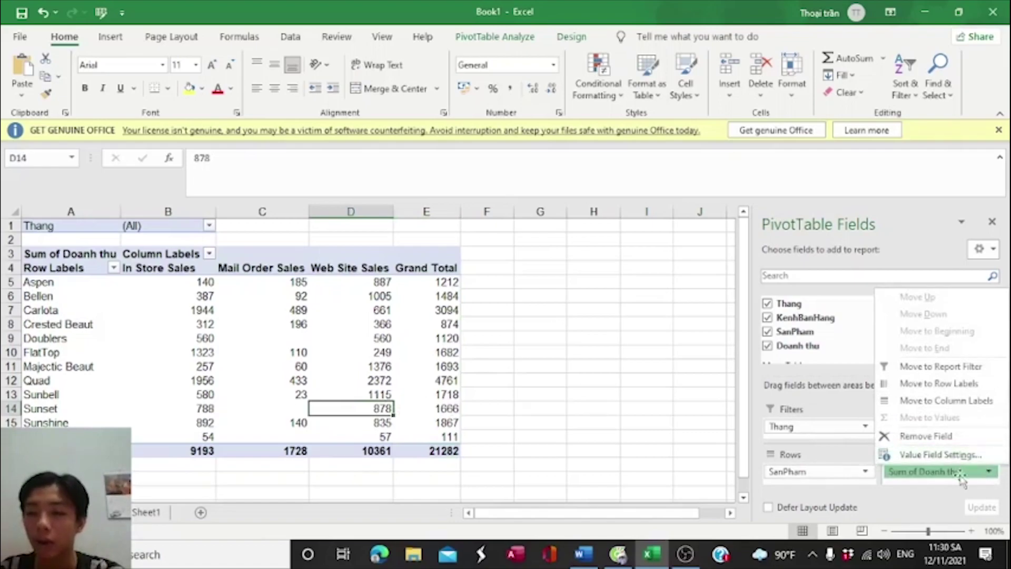
pyautogui.click(935, 456)
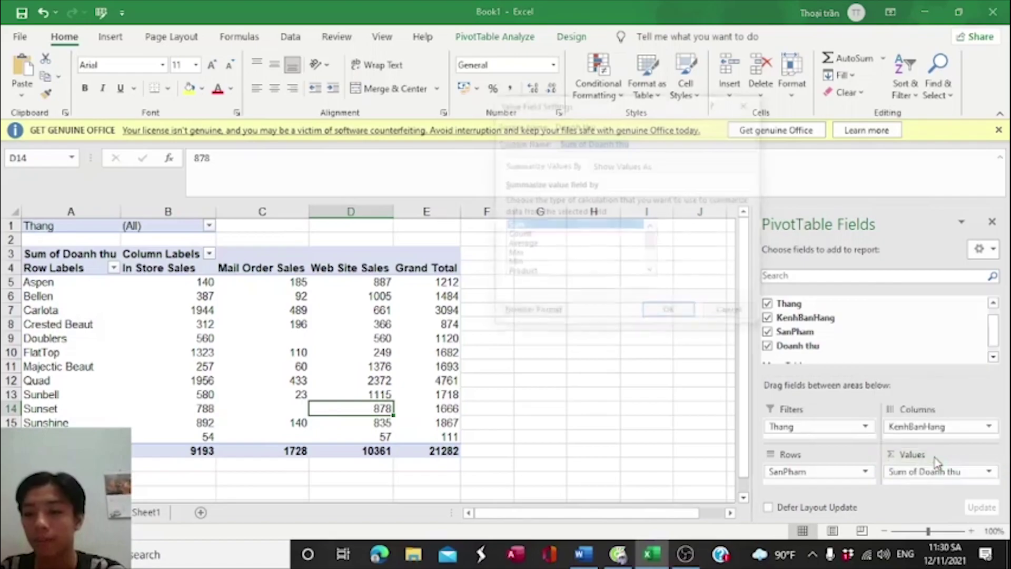
pyautogui.scroll(-2, 606, 246)
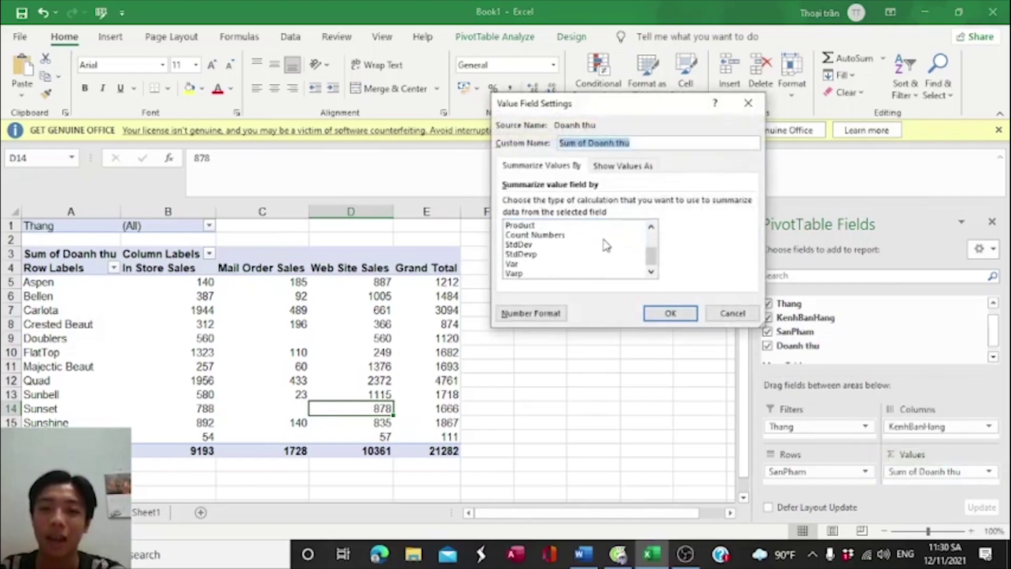
pyautogui.scroll(2, 606, 246)
pyautogui.scroll(-1, 606, 245)
pyautogui.scroll(-1, 607, 246)
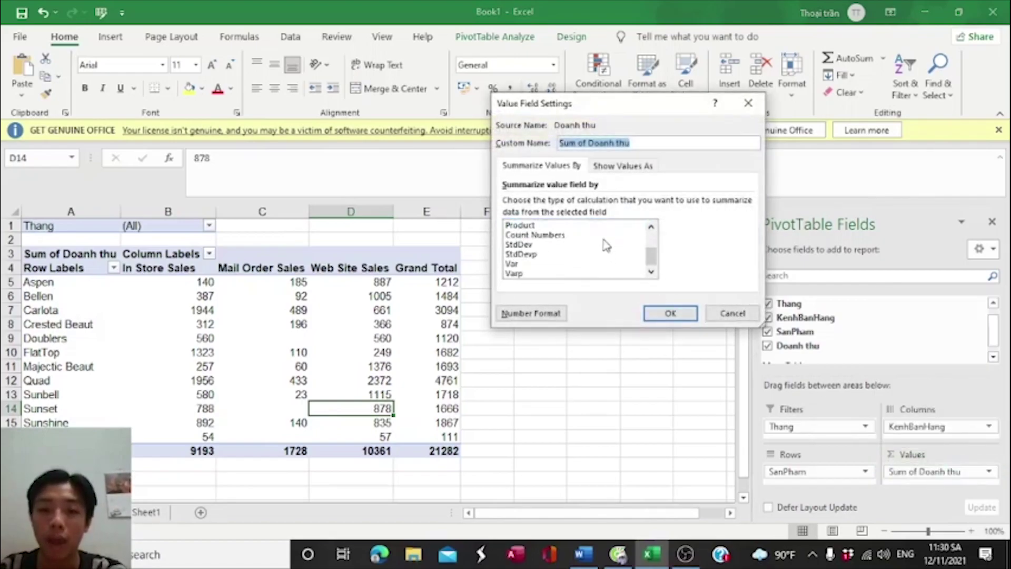
pyautogui.scroll(2, 589, 248)
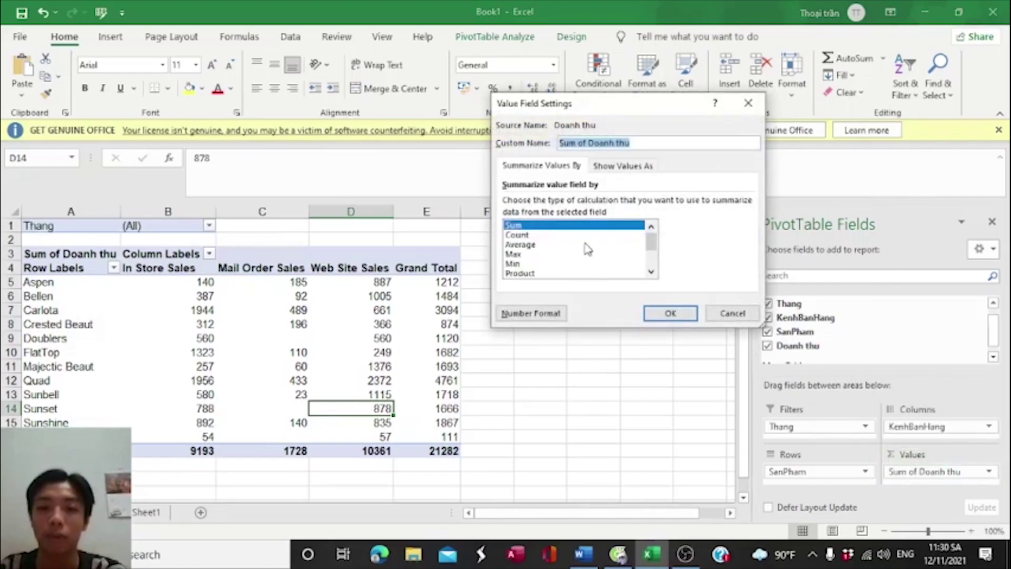
pyautogui.click(520, 245)
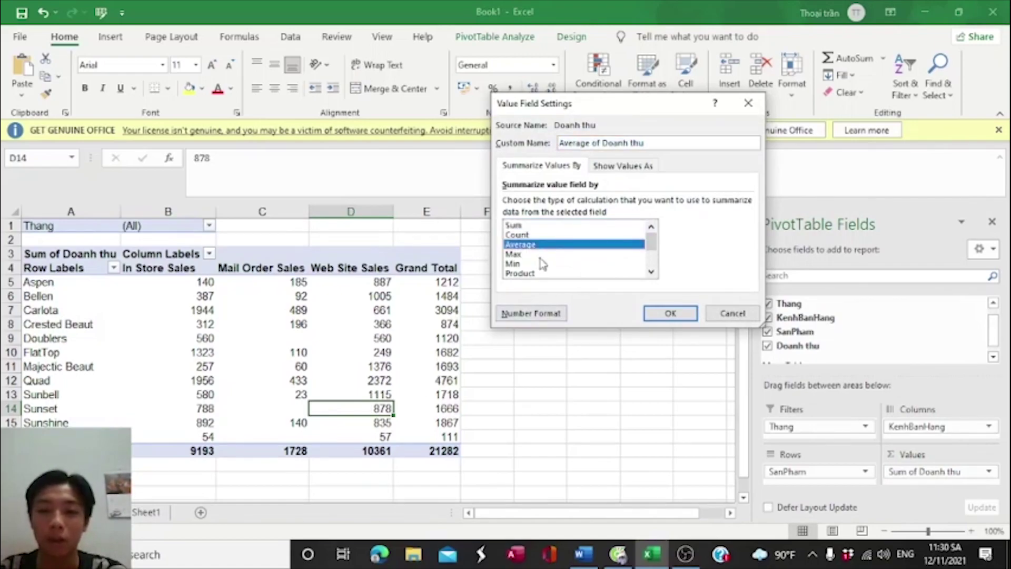
pyautogui.click(666, 315)
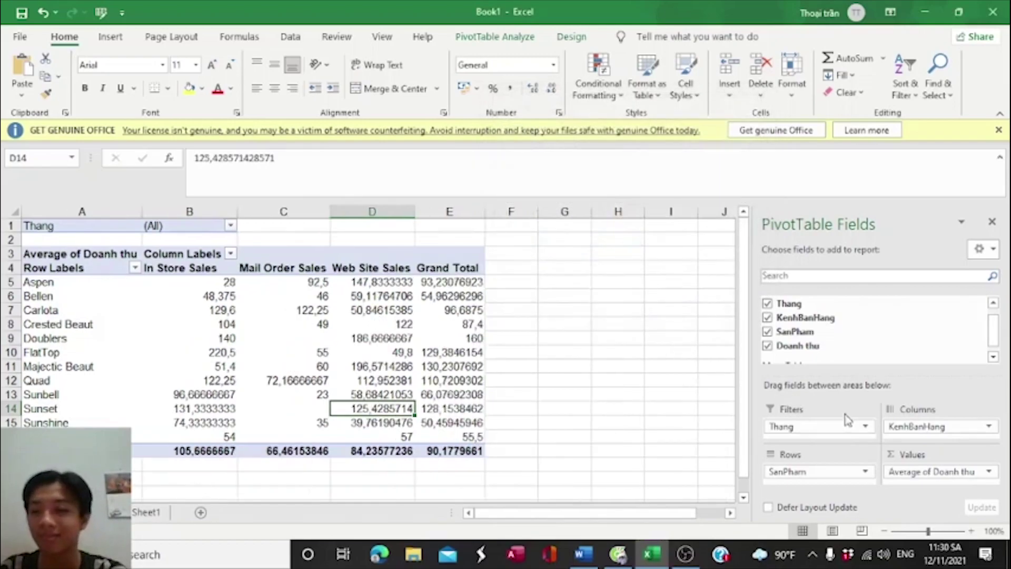
# - Try Max for the Doanh thu summary, then switch it back to Average
pyautogui.click(988, 472)
pyautogui.click(939, 454)
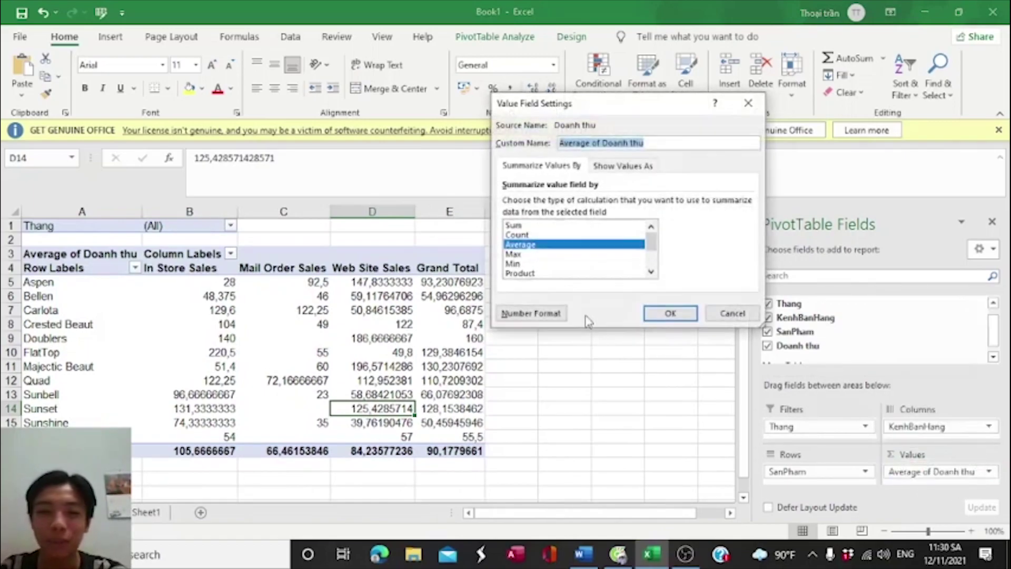
pyautogui.click(523, 256)
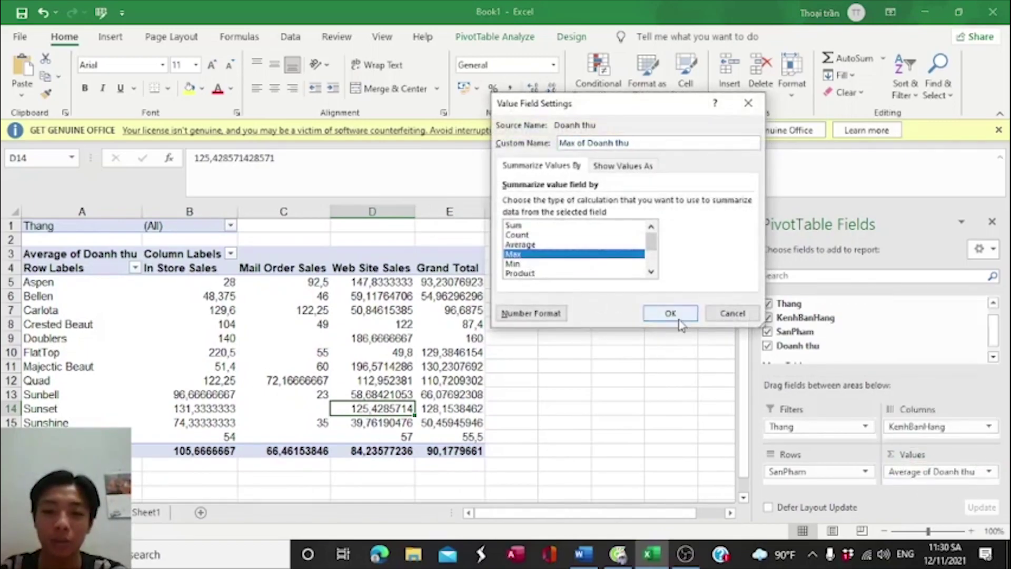
pyautogui.click(676, 314)
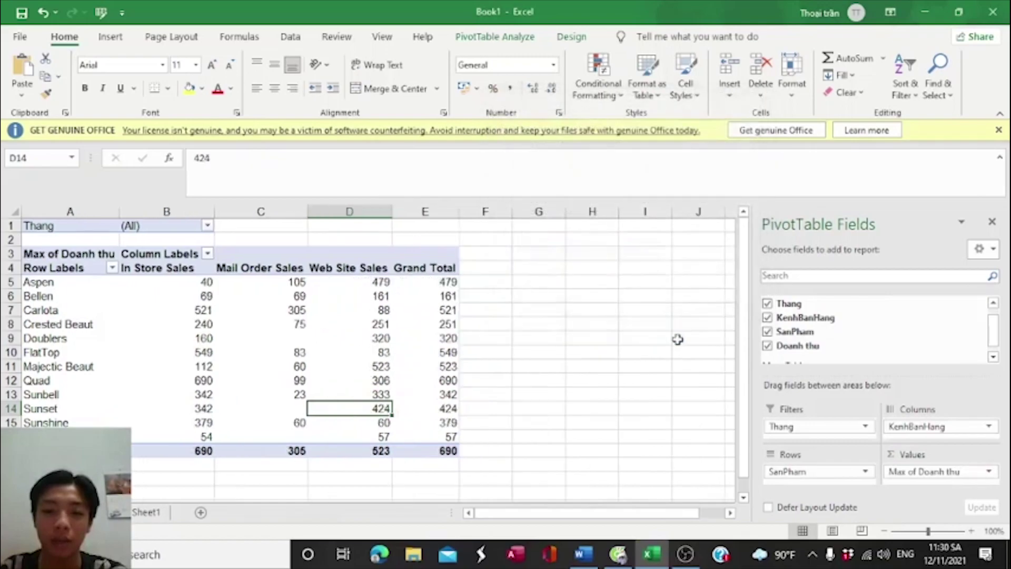
pyautogui.click(986, 471)
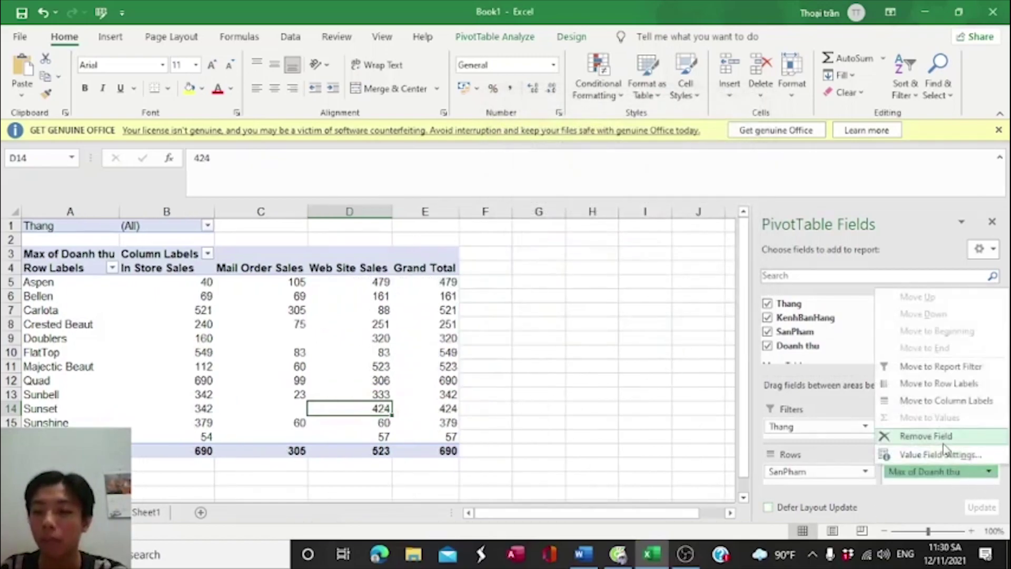
pyautogui.click(939, 454)
pyautogui.click(562, 245)
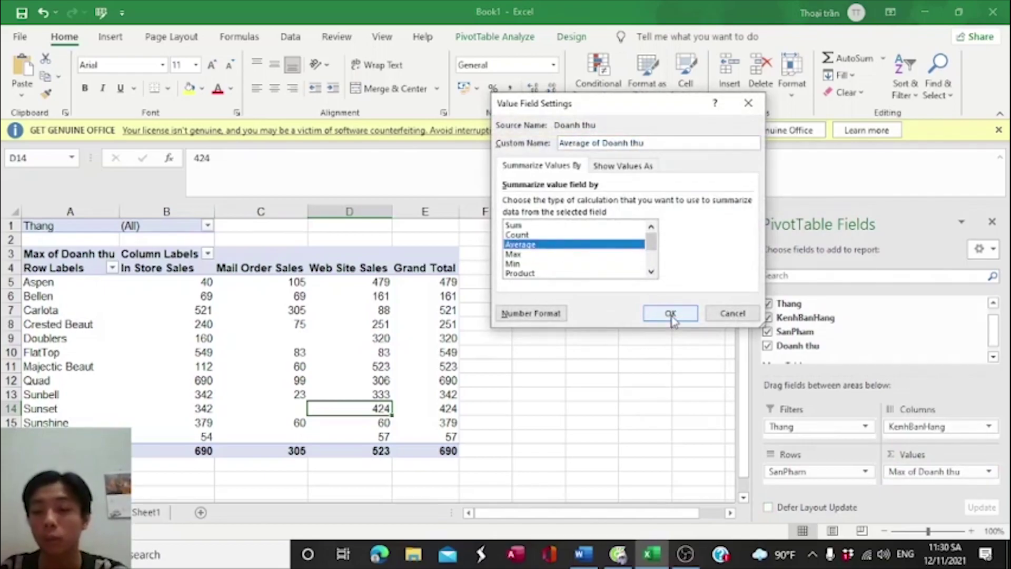
pyautogui.click(670, 314)
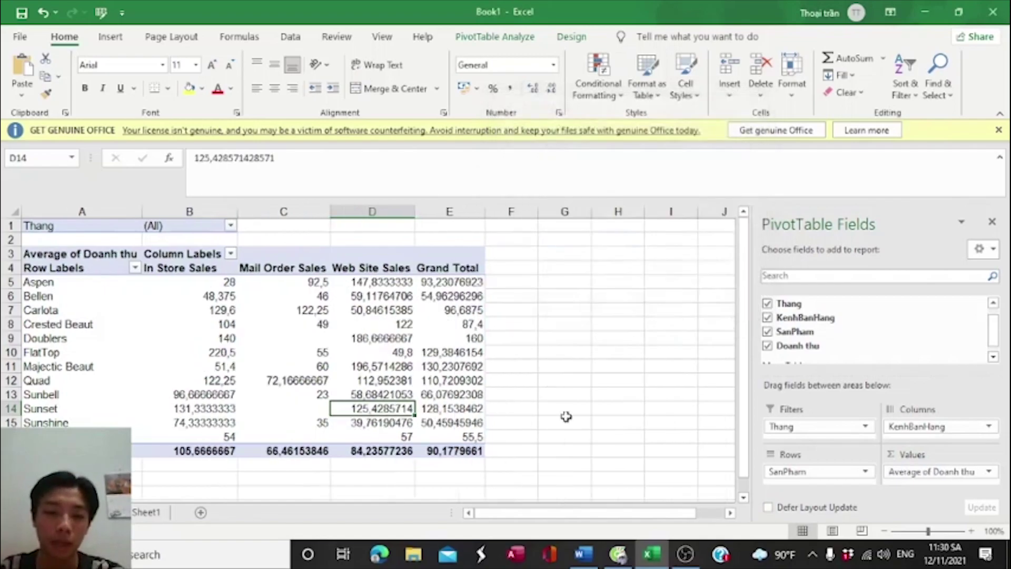
pyautogui.click(566, 417)
pyautogui.click(283, 416)
pyautogui.click(365, 354)
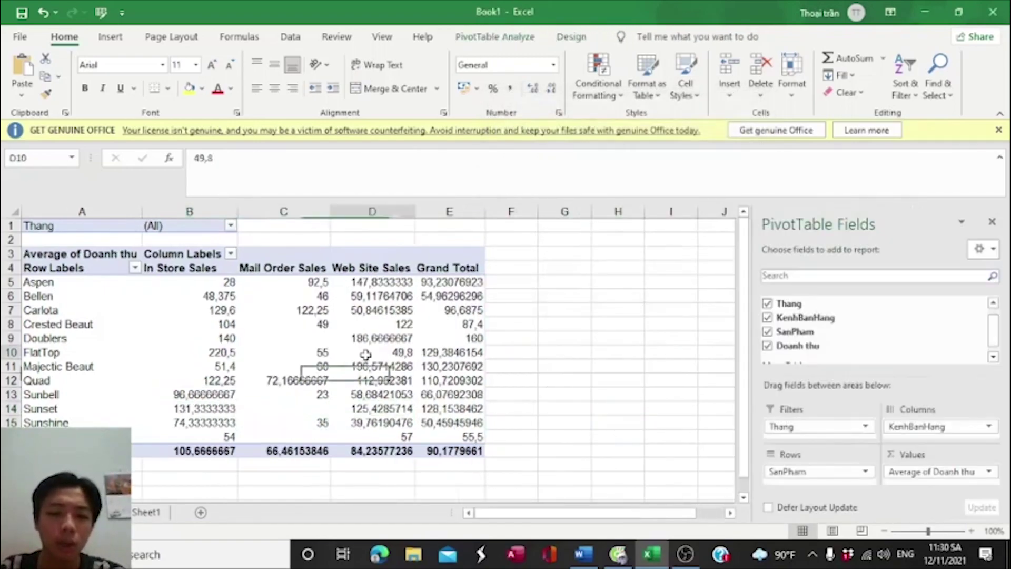
pyautogui.click(382, 394)
pyautogui.click(452, 422)
pyautogui.click(336, 405)
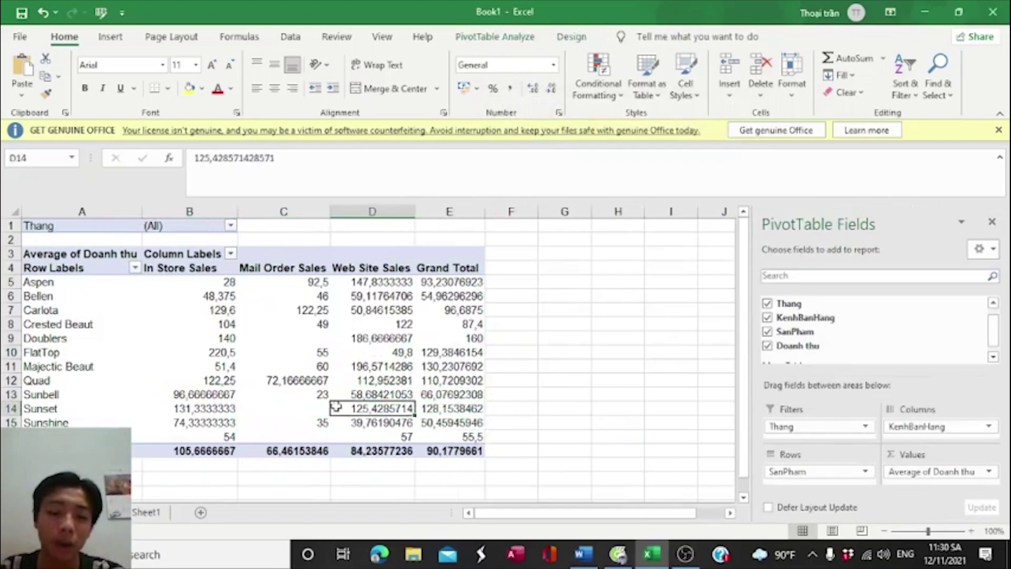
pyautogui.click(216, 295)
pyautogui.moveTo(210, 340); pyautogui.dragTo(213, 351)
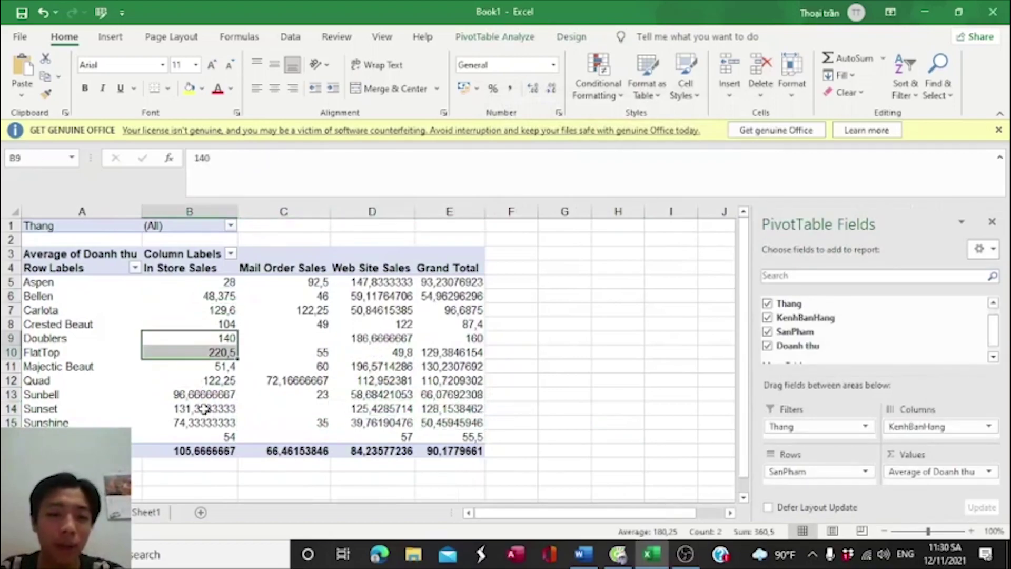
pyautogui.click(204, 409)
pyautogui.click(455, 381)
pyautogui.click(380, 338)
pyautogui.click(382, 395)
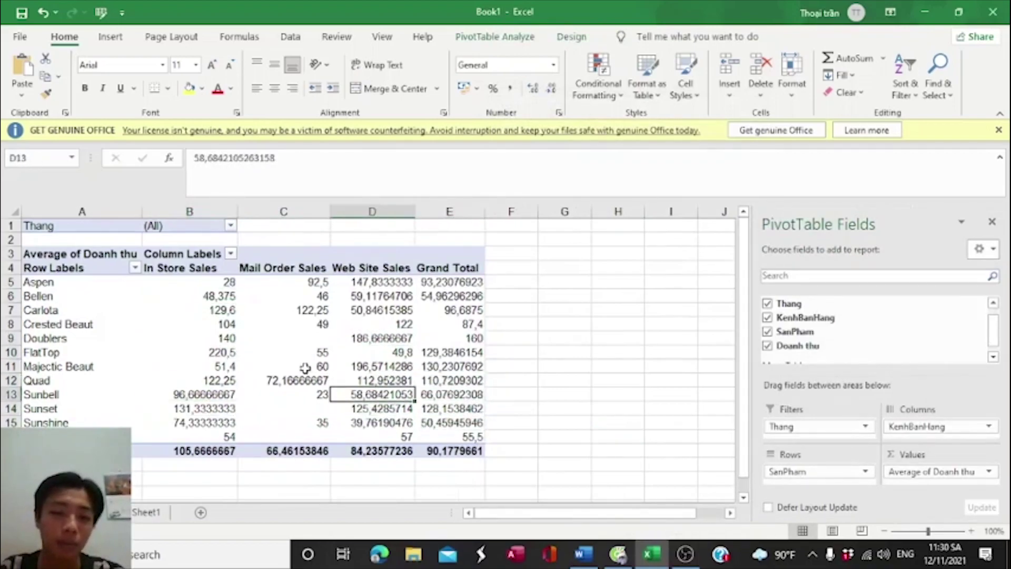
pyautogui.click(306, 386)
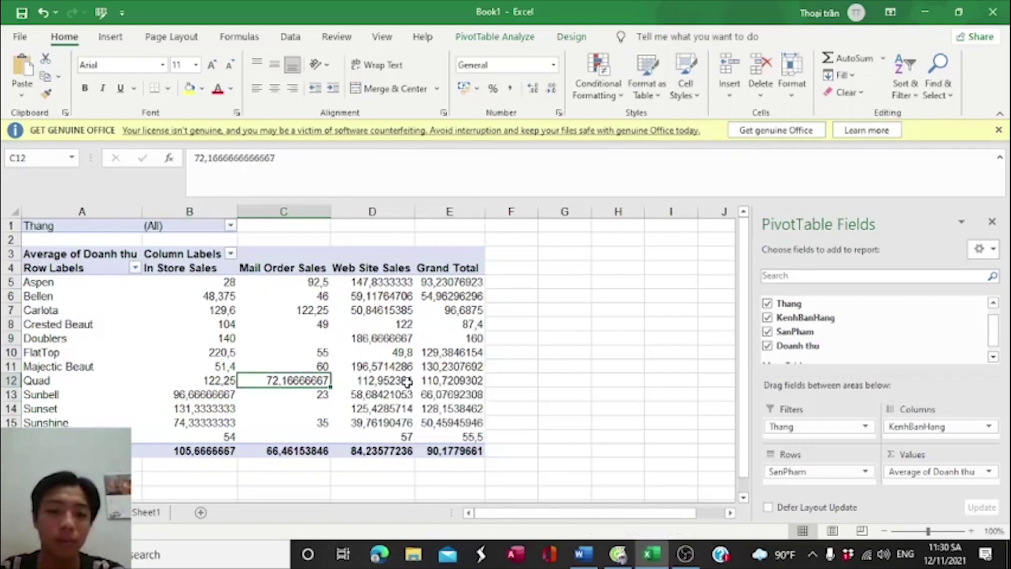
pyautogui.click(378, 365)
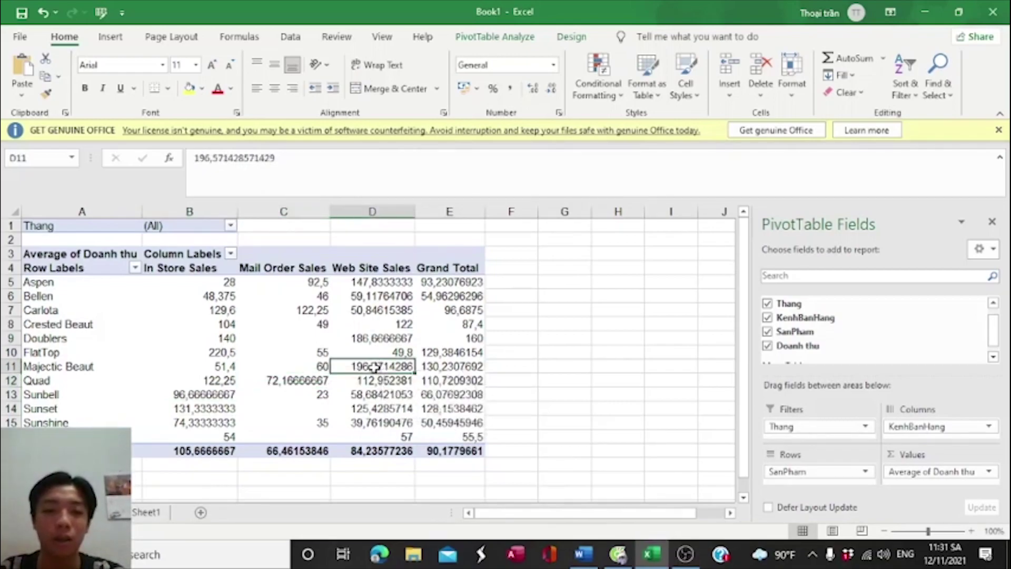
# - Format the pivot values as Number with 1 decimal place and Use 1000 Separator ticked
pyautogui.rightClick(378, 366)
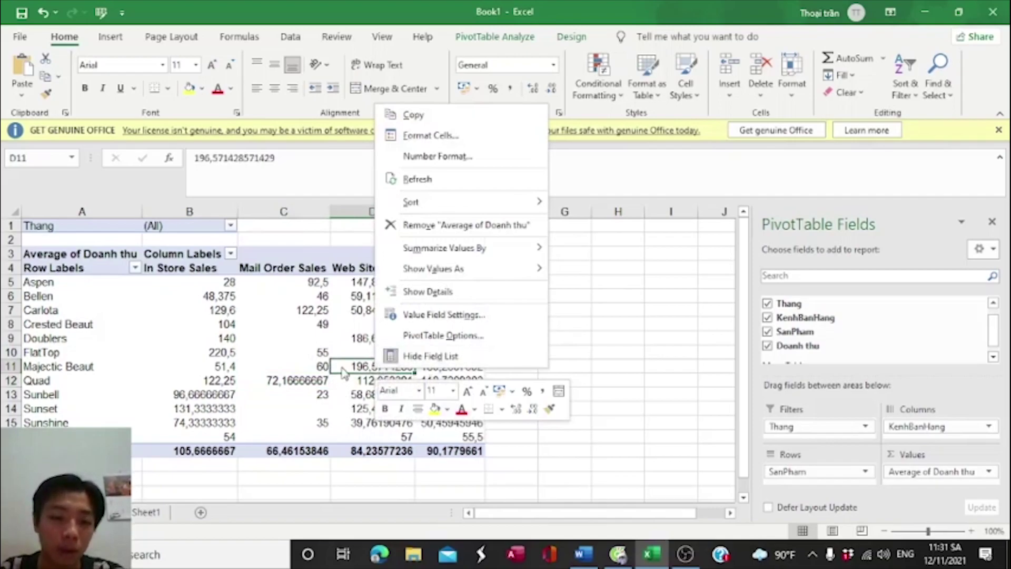
pyautogui.click(443, 157)
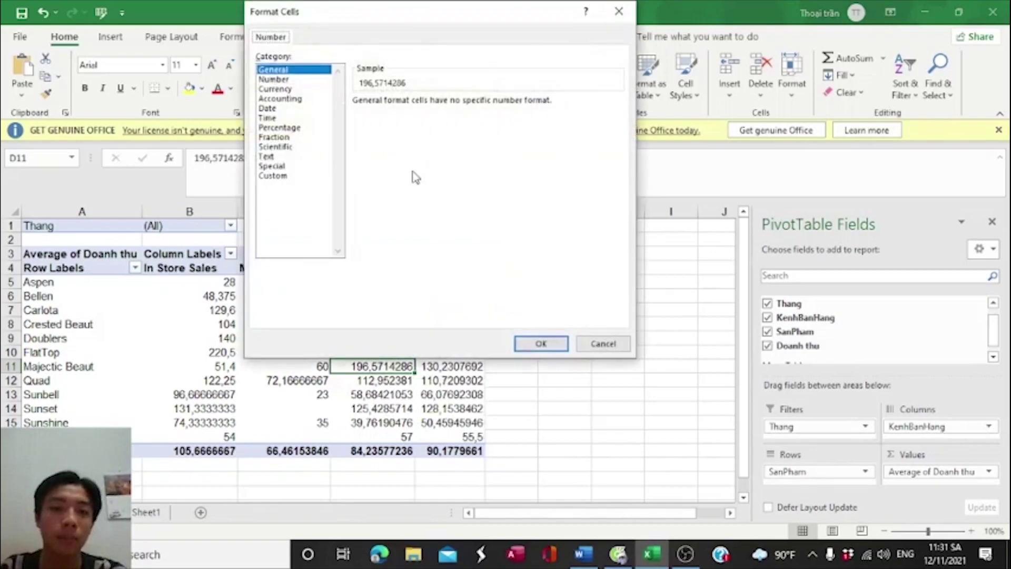
pyautogui.click(282, 80)
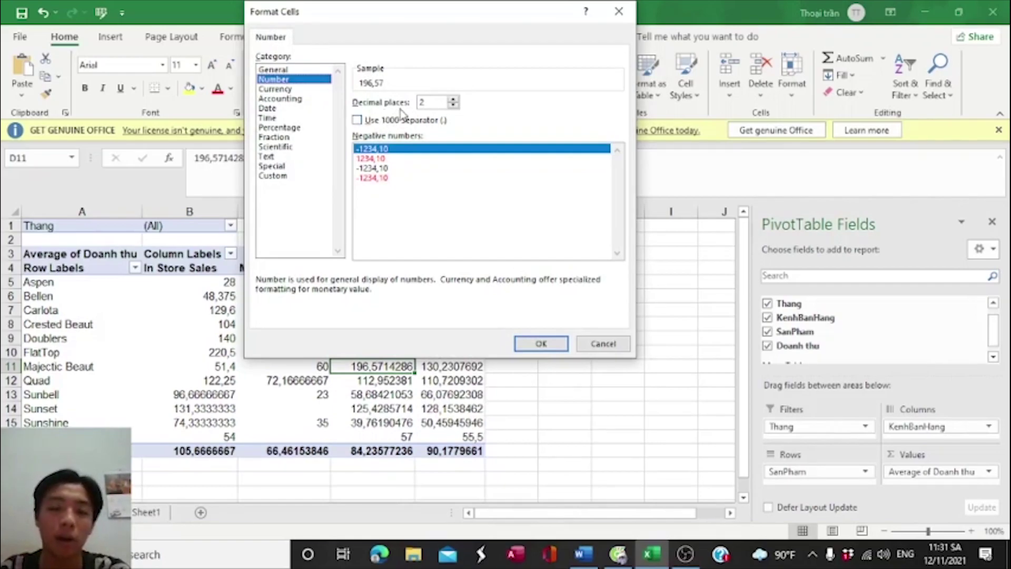
pyautogui.click(452, 107)
pyautogui.click(452, 106)
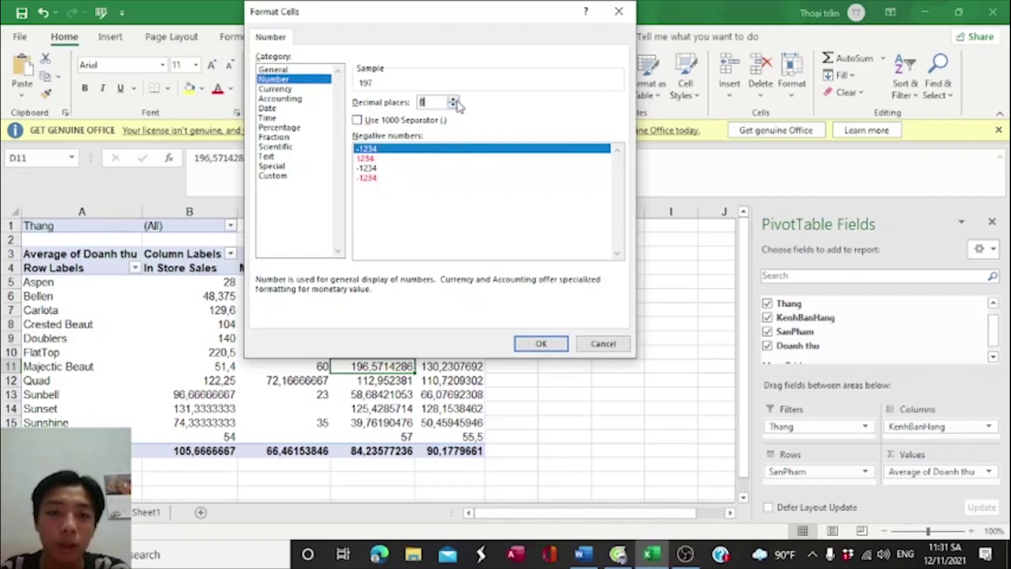
pyautogui.click(456, 100)
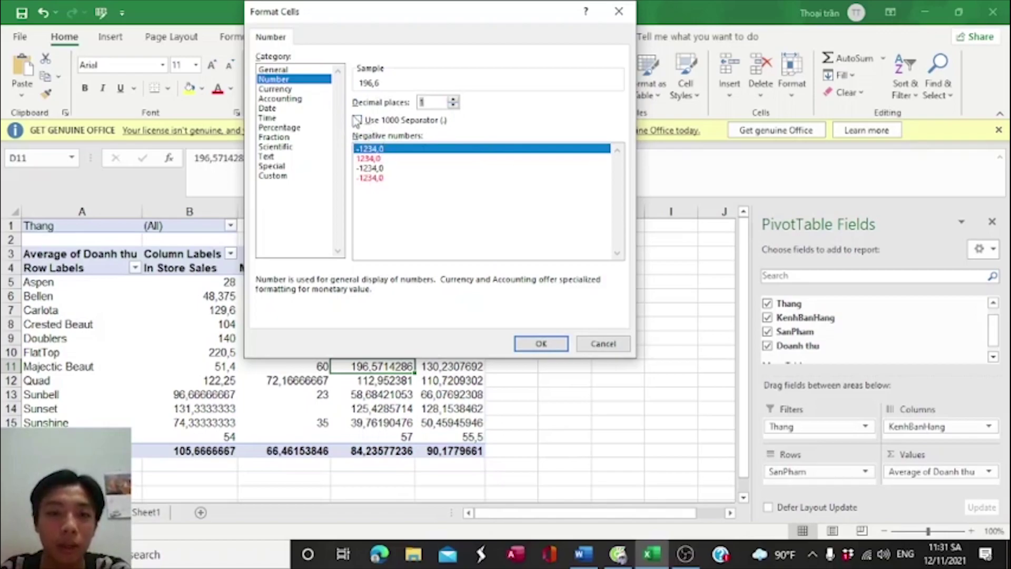
pyautogui.click(357, 120)
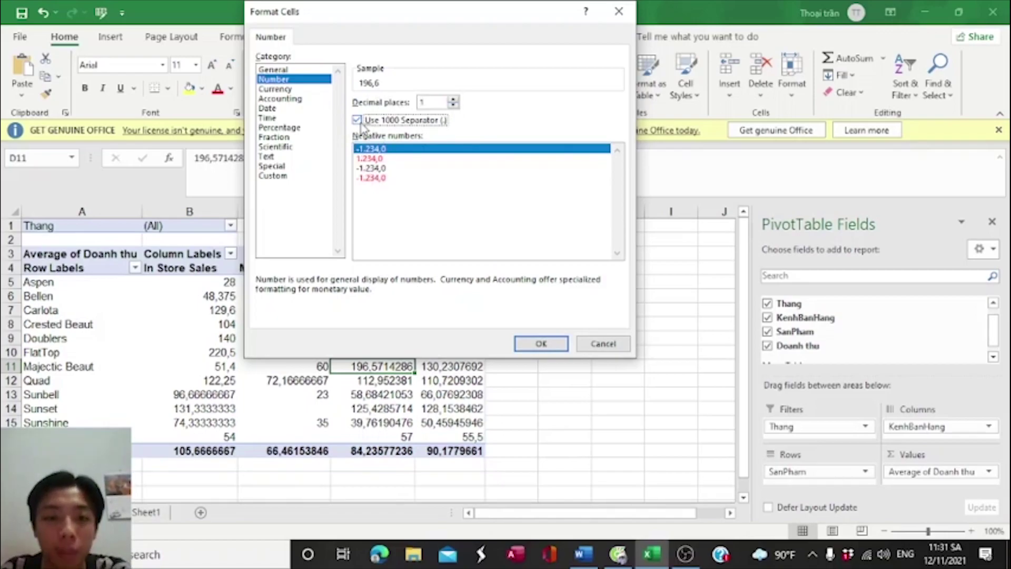
pyautogui.click(356, 120)
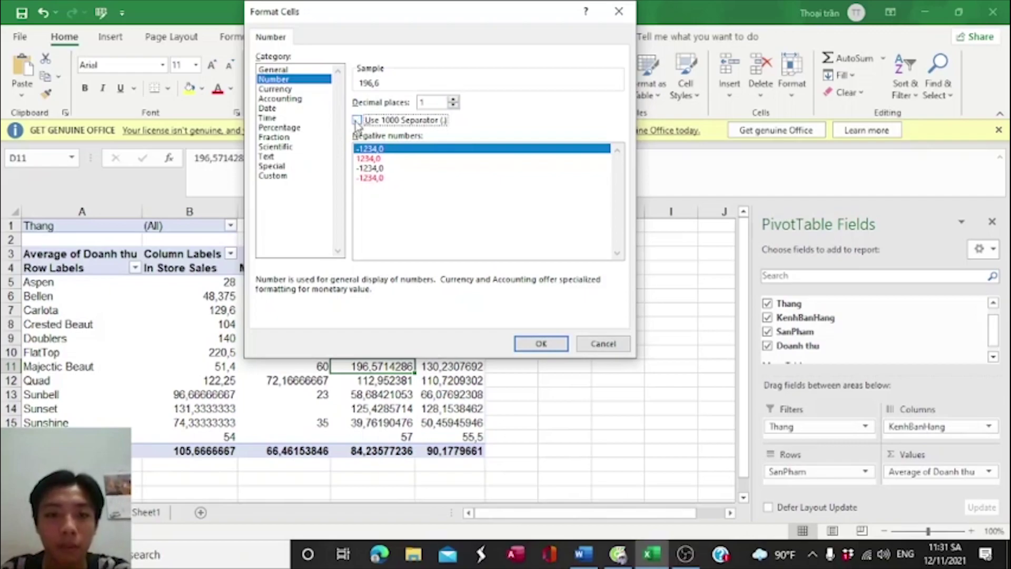
pyautogui.click(357, 120)
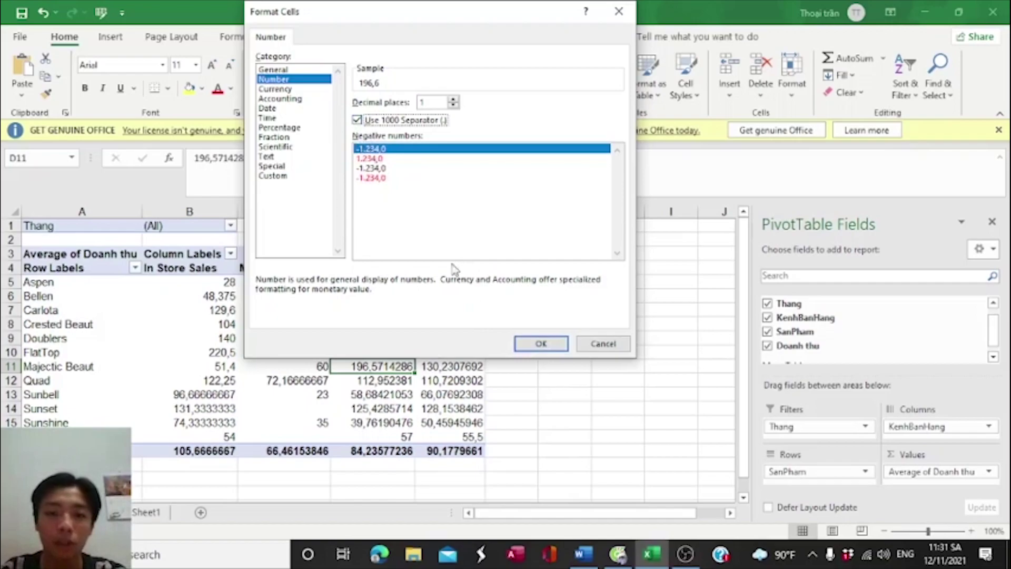
pyautogui.click(540, 347)
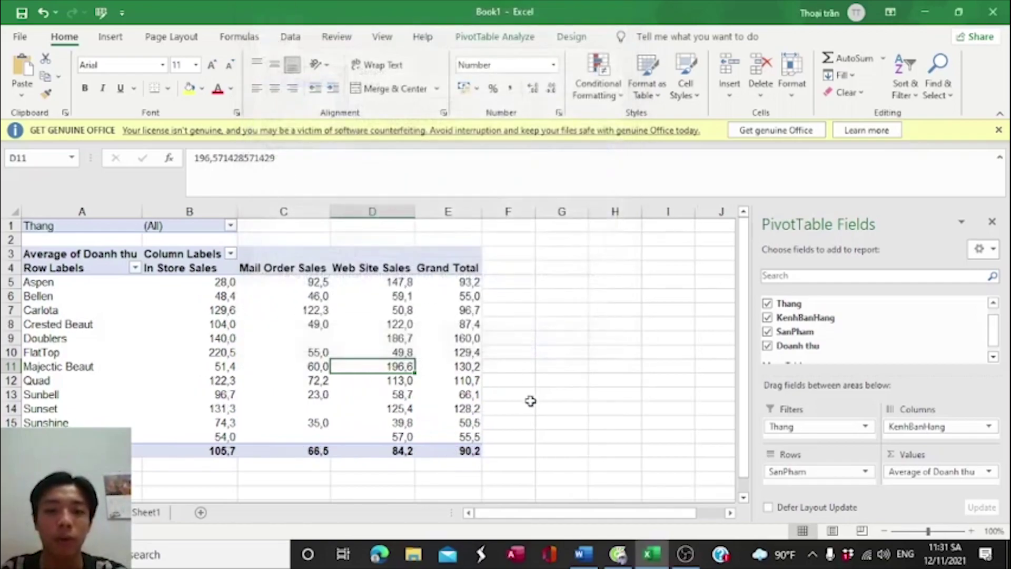
pyautogui.scroll(-2, 537, 402)
pyautogui.scroll(2, 537, 404)
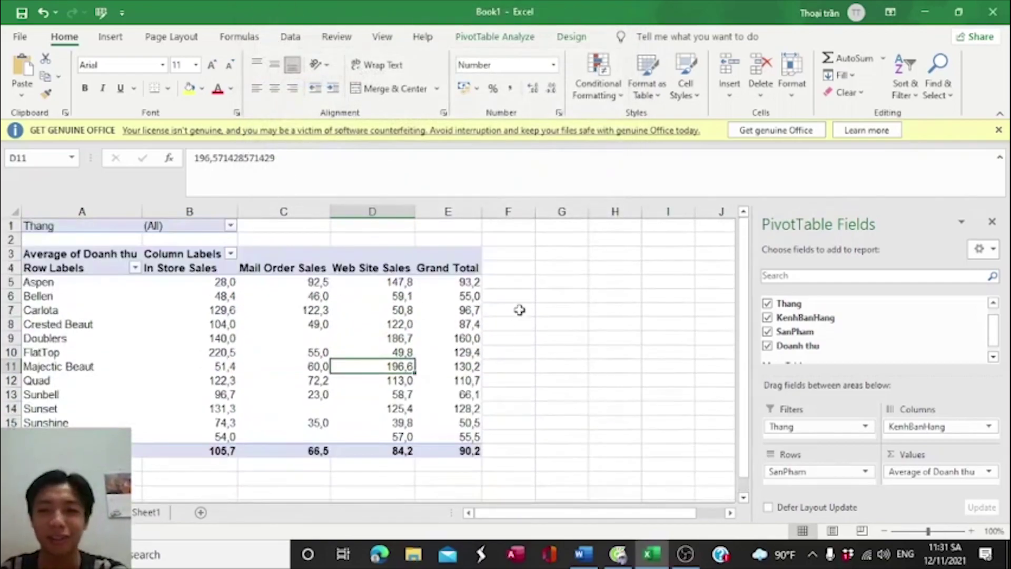
pyautogui.click(621, 383)
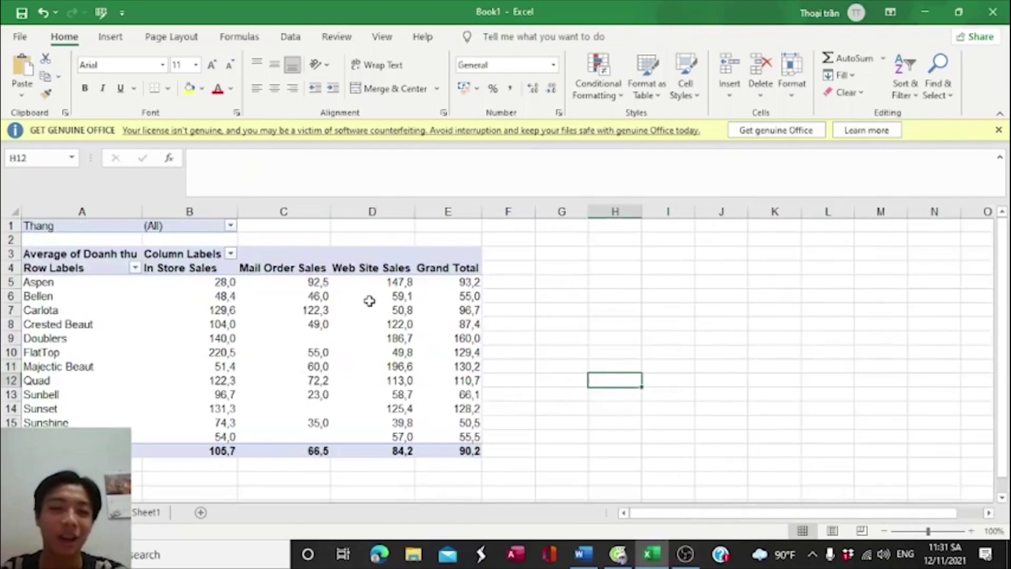
pyautogui.click(739, 419)
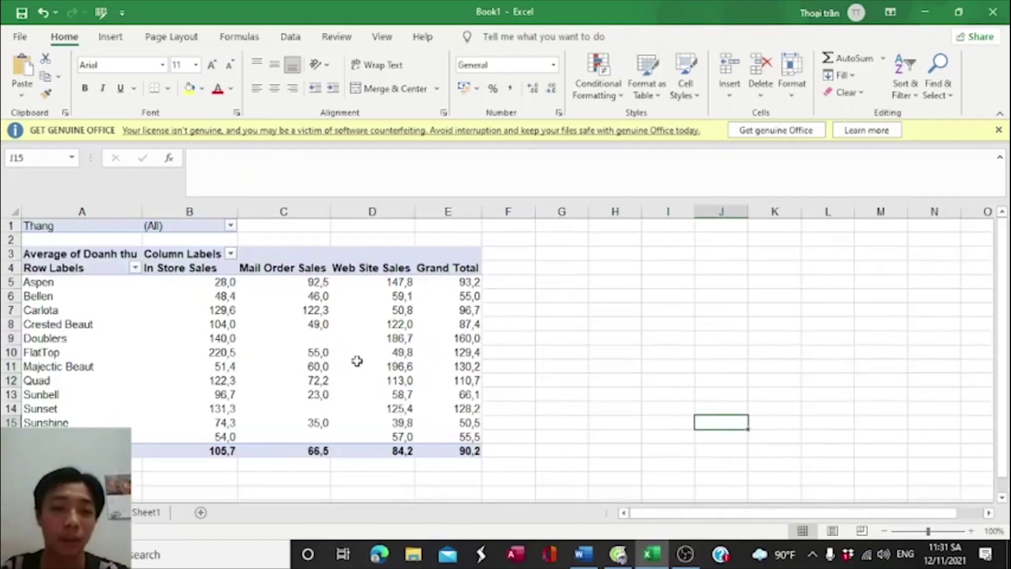
pyautogui.scroll(-1, 357, 360)
pyautogui.scroll(1, 660, 368)
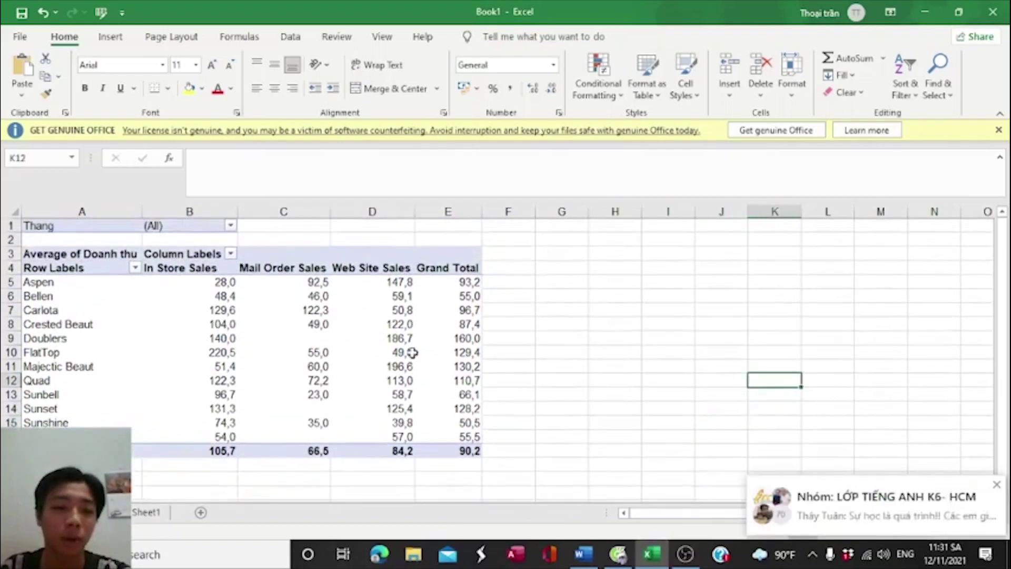
pyautogui.click(316, 352)
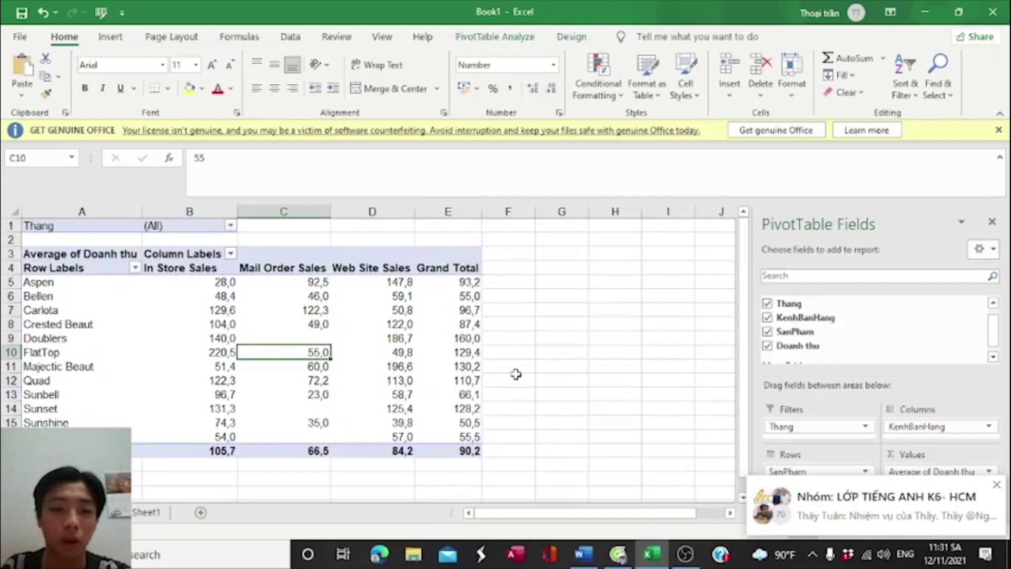
# - Drag KenhBanHang out of the Columns area in the PivotTable Fields pane
pyautogui.moveTo(963, 427)
pyautogui.mouseDown()
pyautogui.moveTo(826, 413)
pyautogui.moveTo(622, 339)
pyautogui.mouseUp()
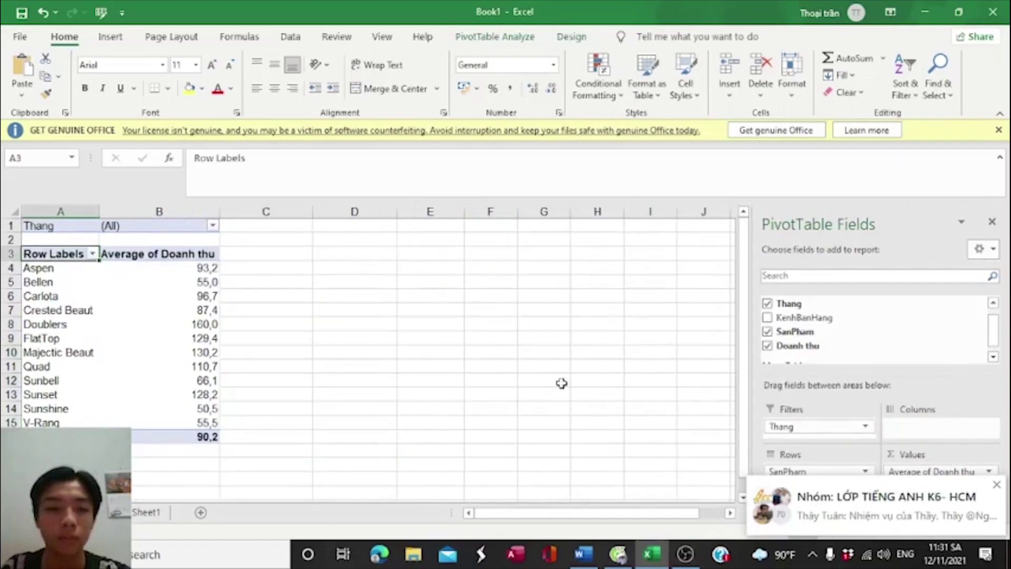
pyautogui.moveTo(868, 317)
pyautogui.mouseDown()
pyautogui.moveTo(922, 431)
pyautogui.moveTo(602, 365)
pyautogui.mouseUp()
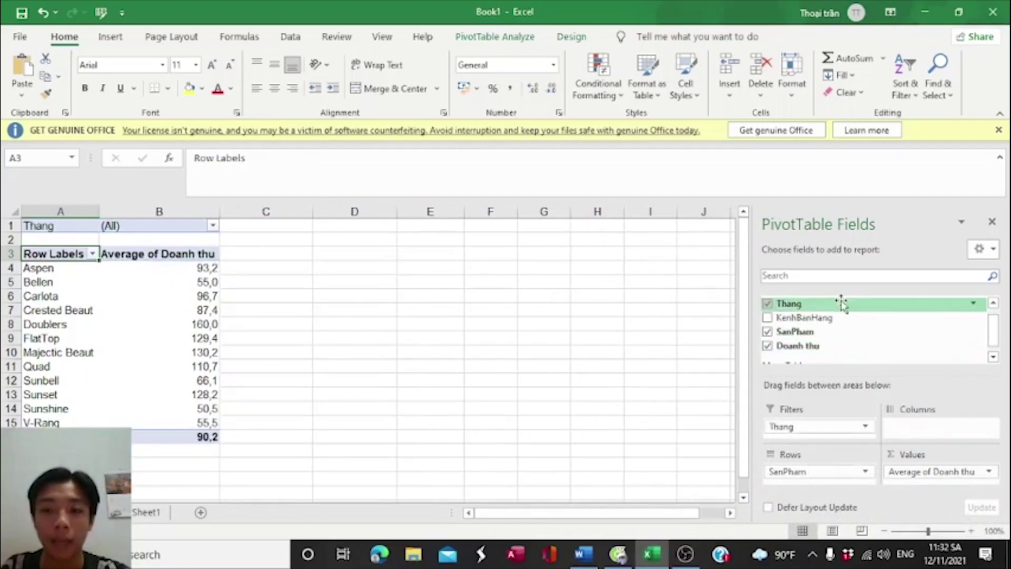
# - Move Thang from Filters into Rows, above SanPham
pyautogui.moveTo(828, 425); pyautogui.dragTo(554, 311)
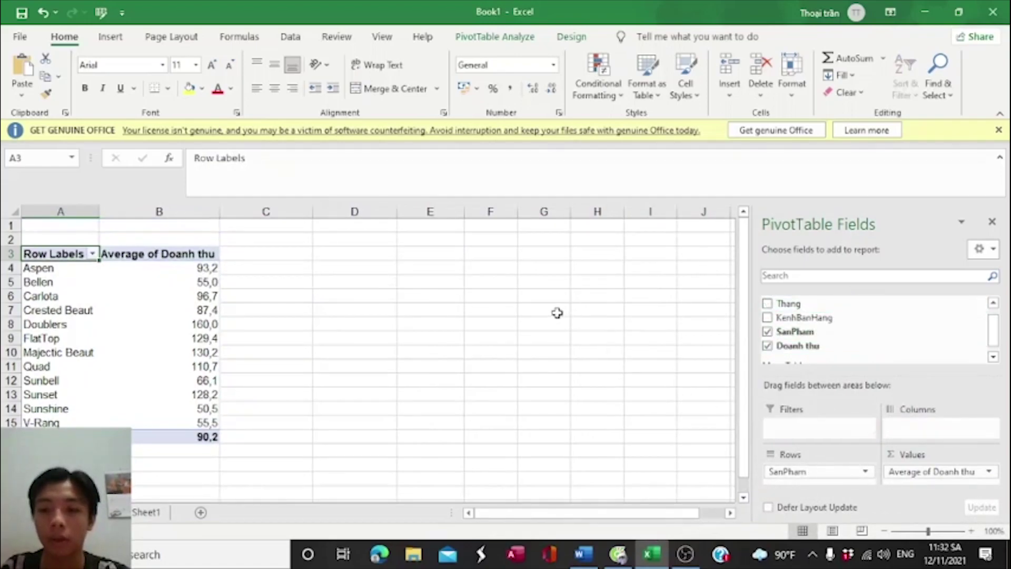
pyautogui.moveTo(794, 305); pyautogui.dragTo(816, 469)
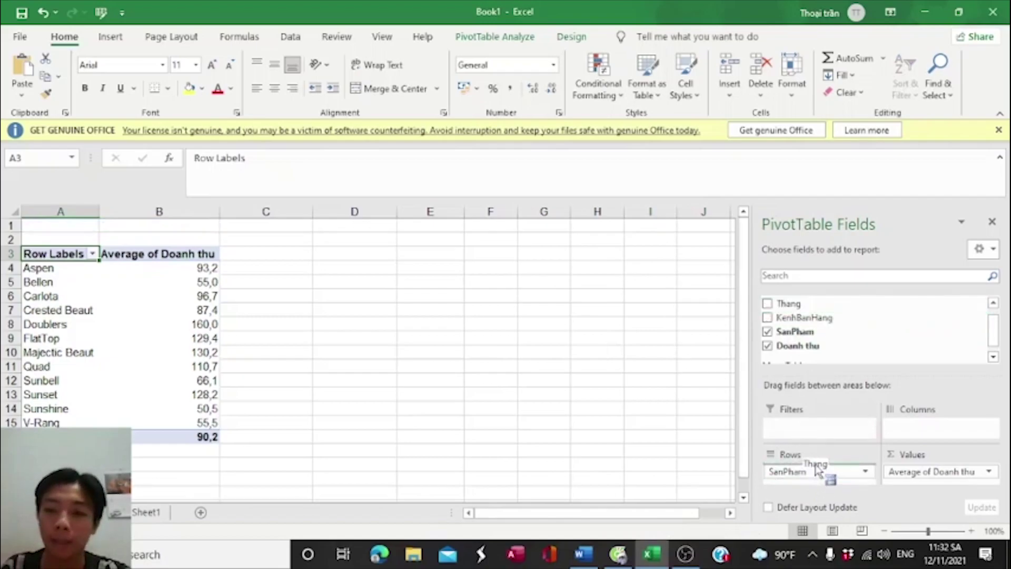
pyautogui.moveTo(816, 468); pyautogui.dragTo(814, 466)
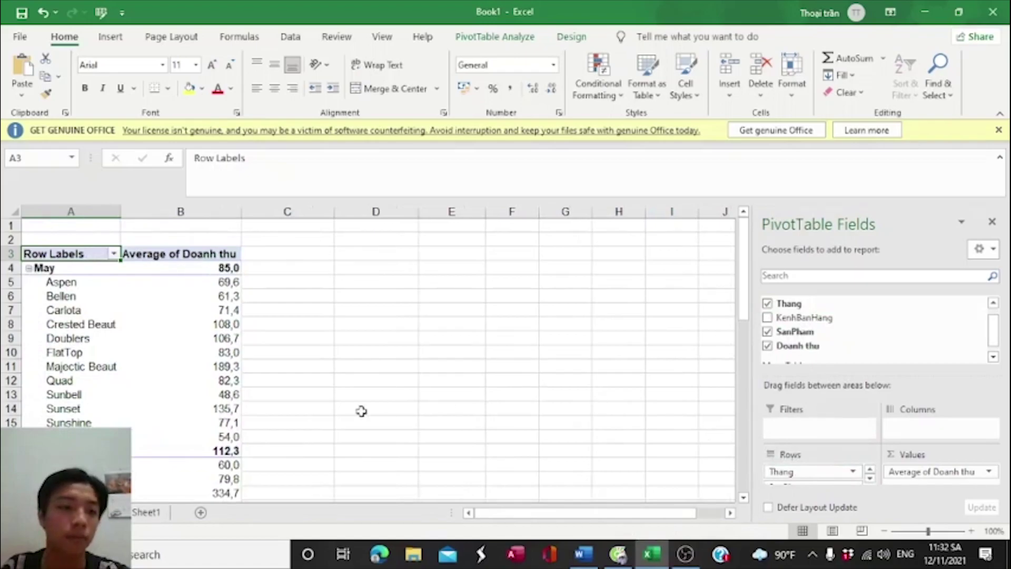
pyautogui.scroll(-5, 361, 411)
pyautogui.scroll(-9, 362, 411)
pyautogui.scroll(9, 361, 411)
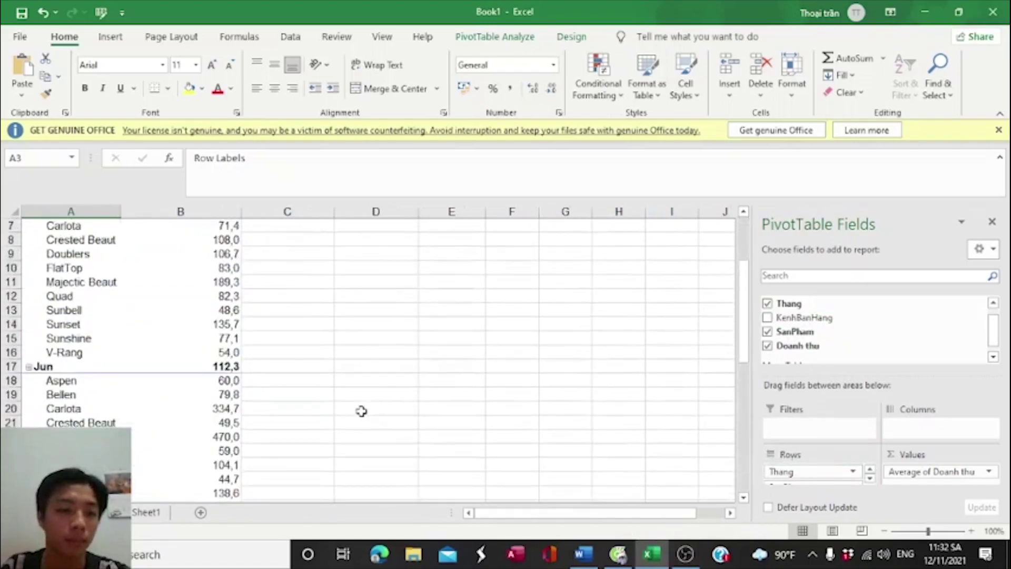
pyautogui.scroll(2, 370, 409)
# - Review the month-grouped averages, such as the May subtotal 85,0 and Crested Beaut, Doublers, Bellen values
pyautogui.click(136, 299)
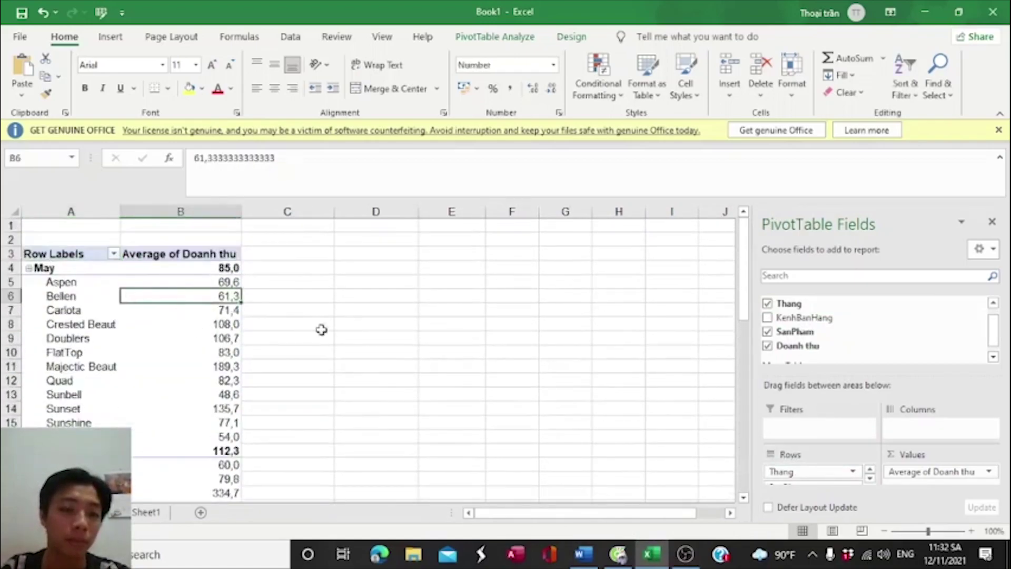
pyautogui.click(348, 337)
pyautogui.click(166, 315)
pyautogui.click(157, 379)
pyautogui.click(108, 382)
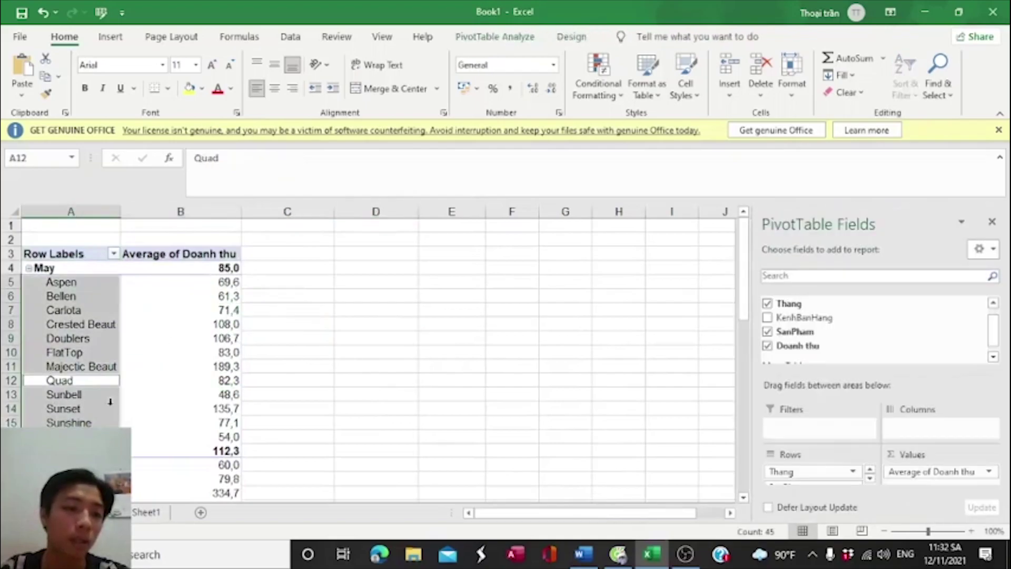
pyautogui.click(182, 421)
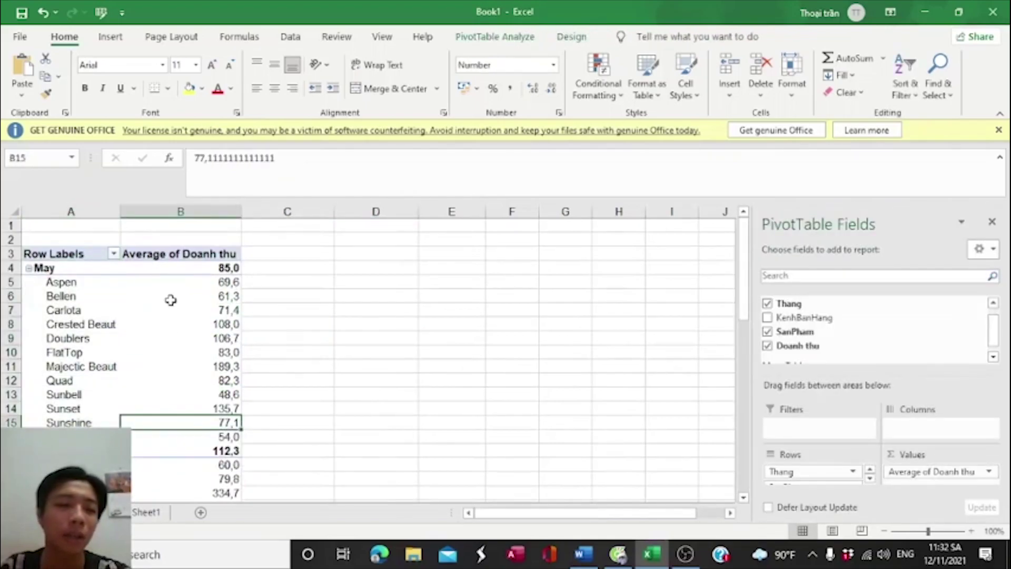
pyautogui.scroll(-2, 169, 348)
pyautogui.scroll(-1, 168, 361)
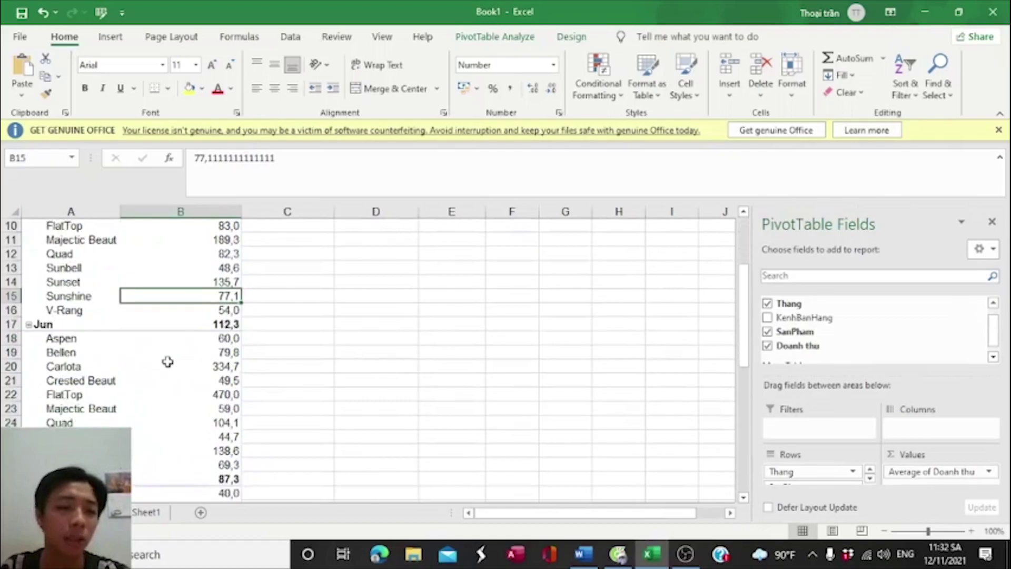
pyautogui.scroll(-3, 167, 361)
pyautogui.scroll(5, 166, 363)
pyautogui.scroll(1, 169, 316)
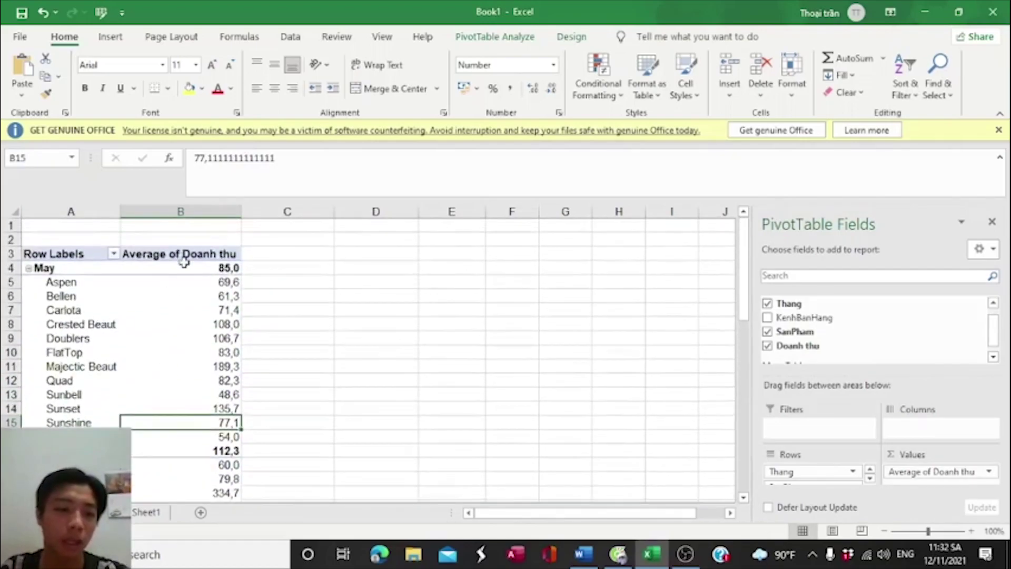
pyautogui.click(184, 267)
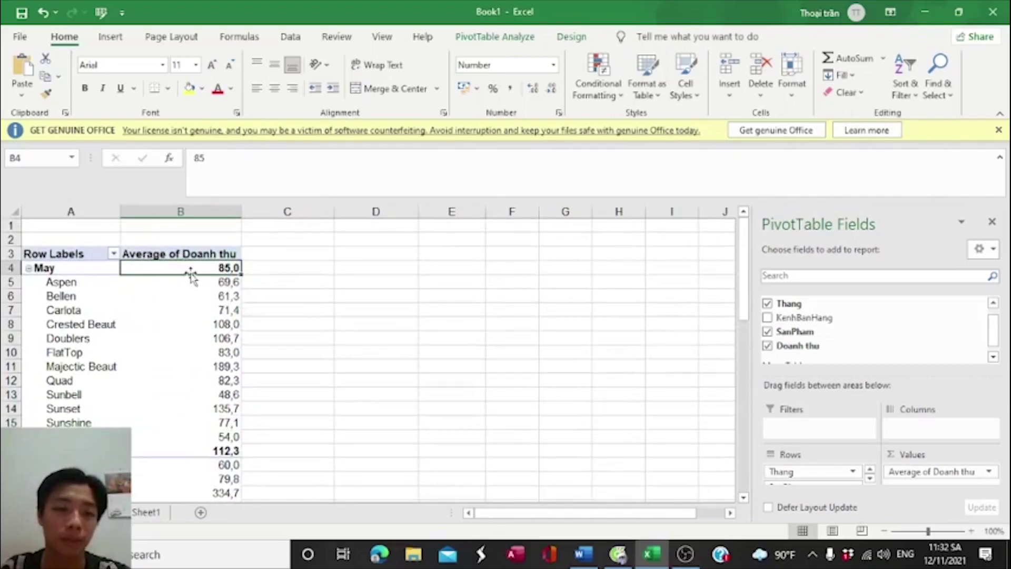
pyautogui.scroll(-4, 178, 341)
pyautogui.scroll(4, 178, 342)
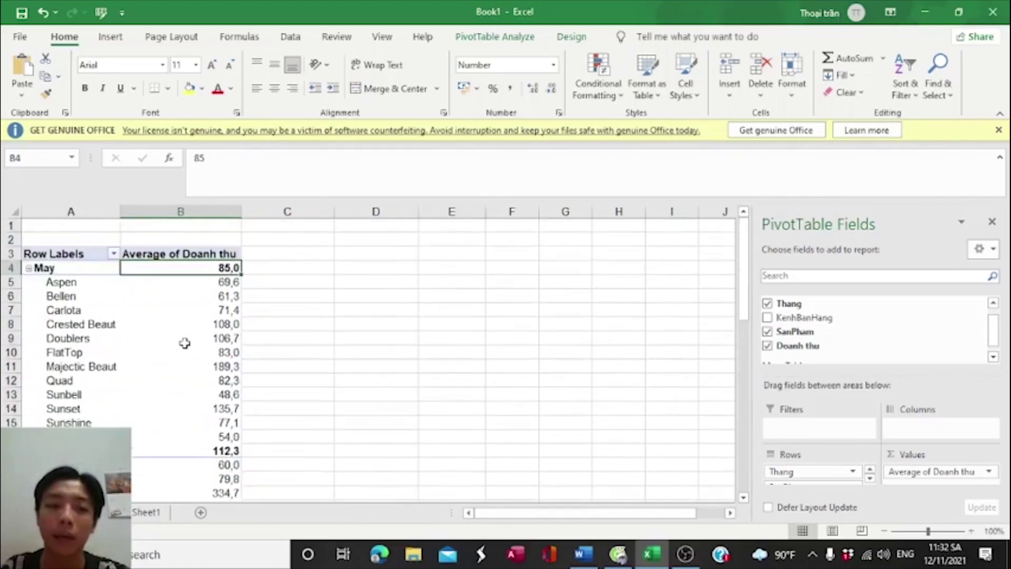
pyautogui.click(209, 322)
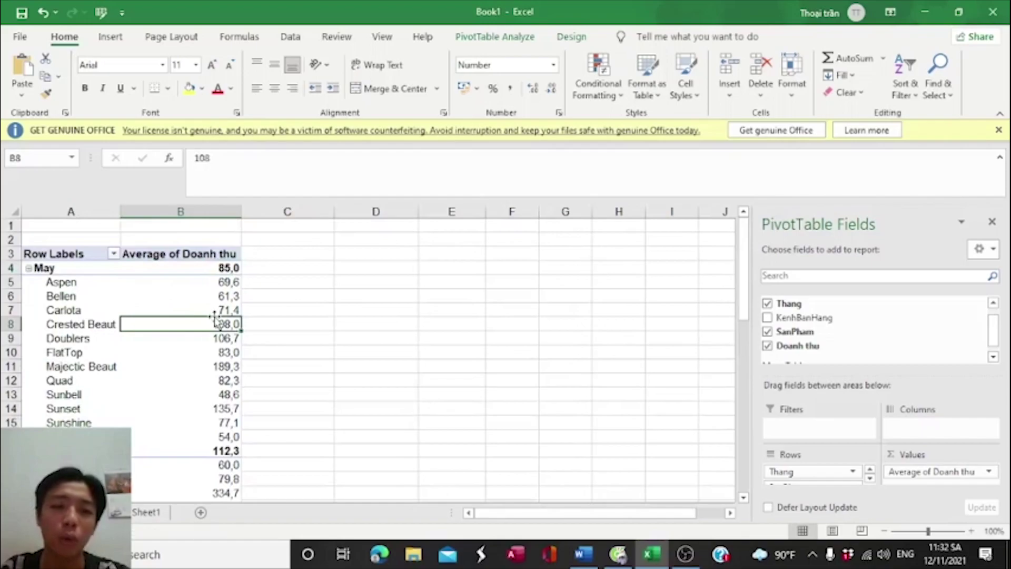
pyautogui.click(197, 341)
pyautogui.click(184, 293)
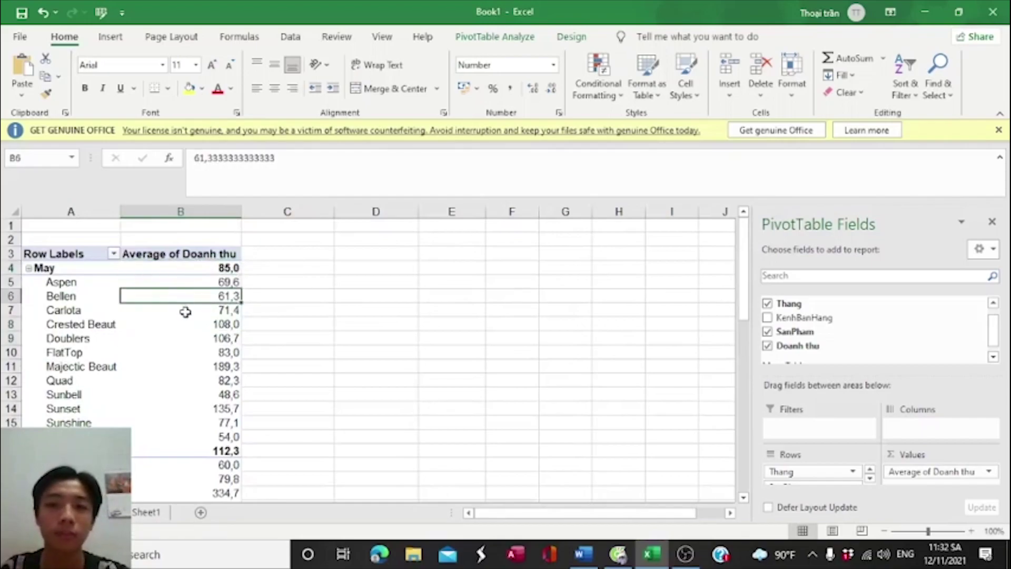
pyautogui.click(472, 38)
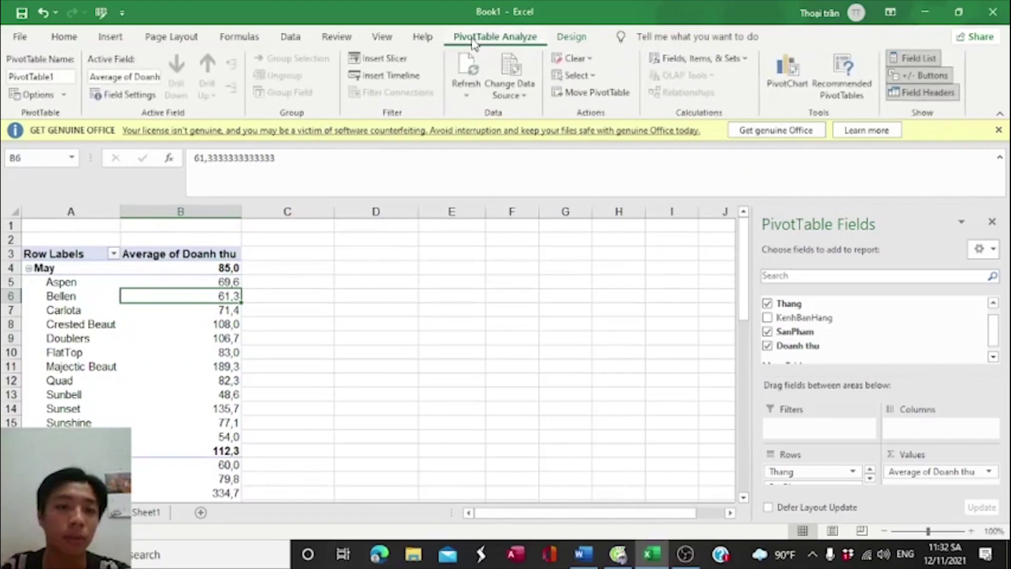
# - Hide the monthly subtotals with Design > Subtotals > Do Not Show Subtotals
pyautogui.click(572, 38)
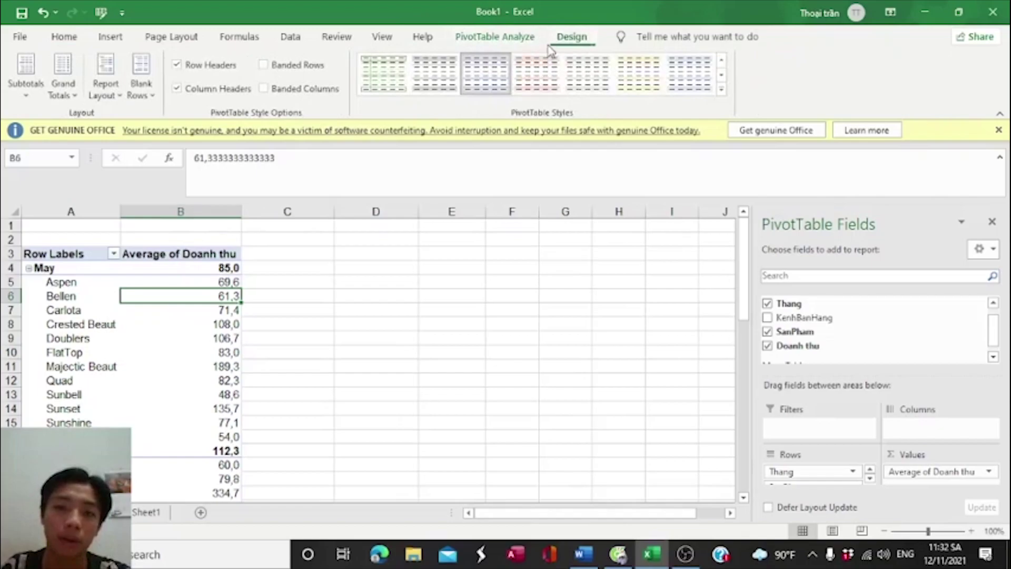
pyautogui.click(18, 85)
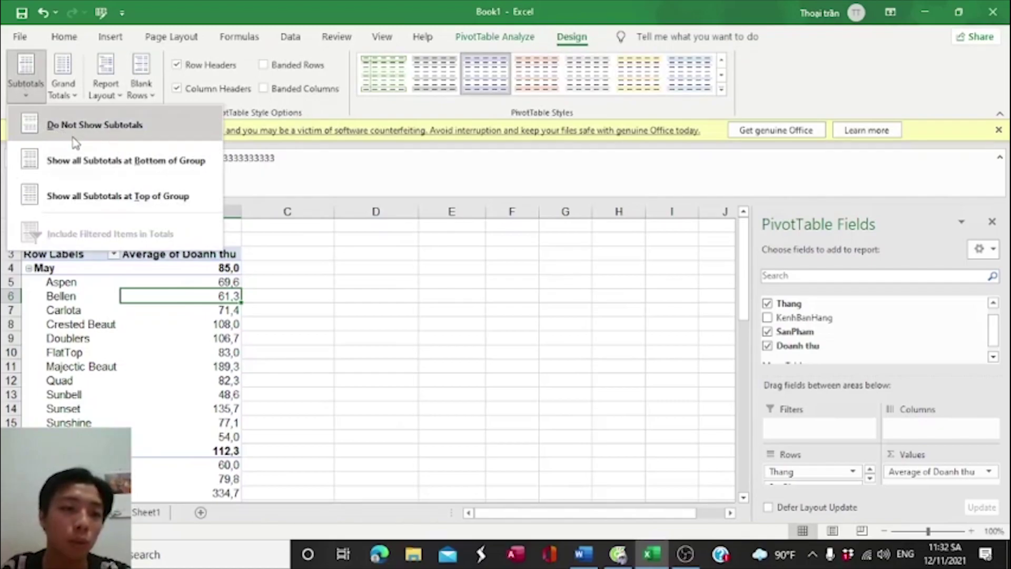
pyautogui.click(89, 138)
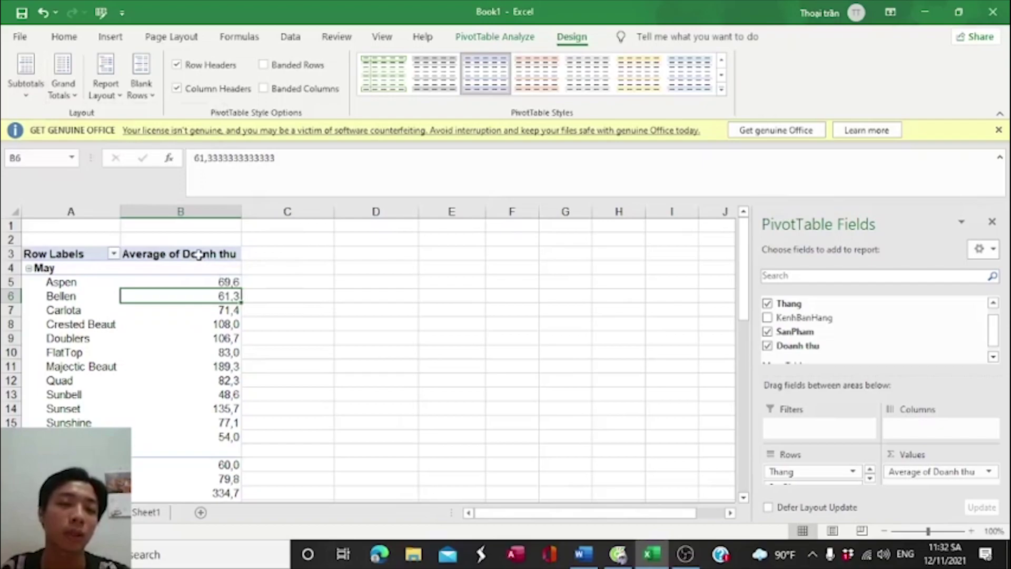
pyautogui.click(198, 254)
pyautogui.click(161, 337)
pyautogui.click(182, 395)
pyautogui.scroll(-4, 184, 396)
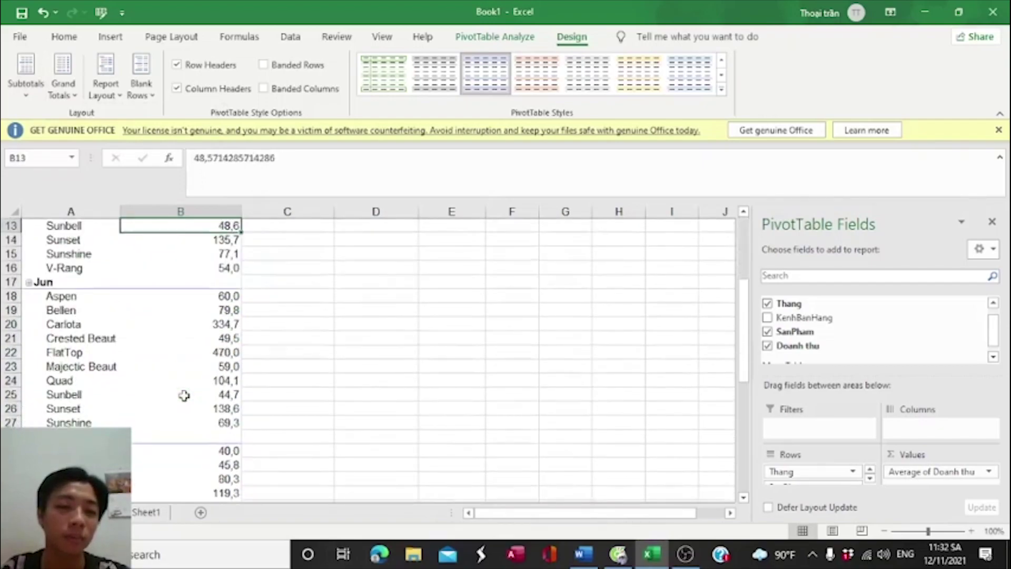
pyautogui.scroll(4, 184, 395)
# - Turn Grand Totals off for rows and columns, then check the product averages
pyautogui.click(67, 95)
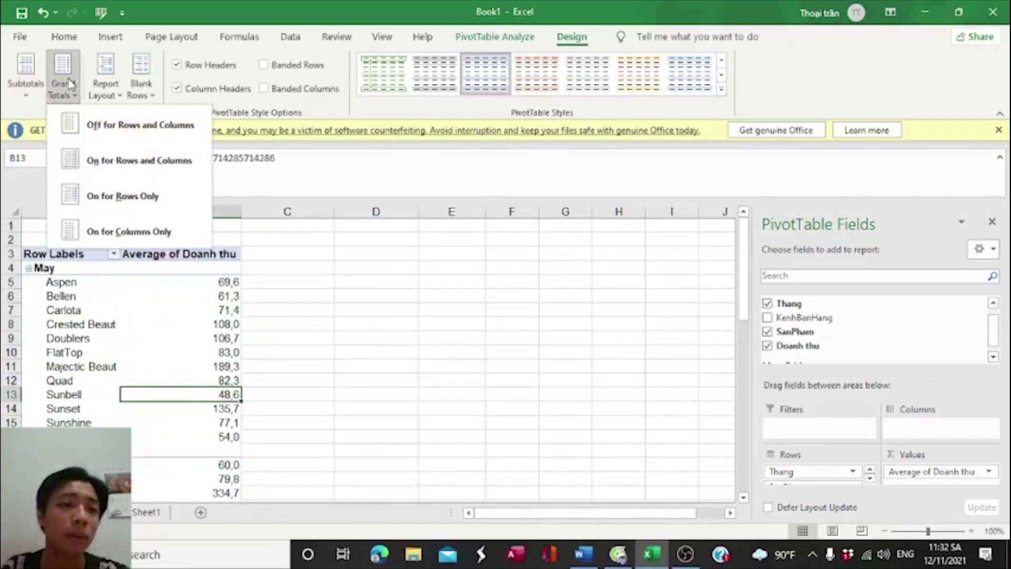
pyautogui.scroll(-5, 159, 345)
pyautogui.scroll(-3, 158, 342)
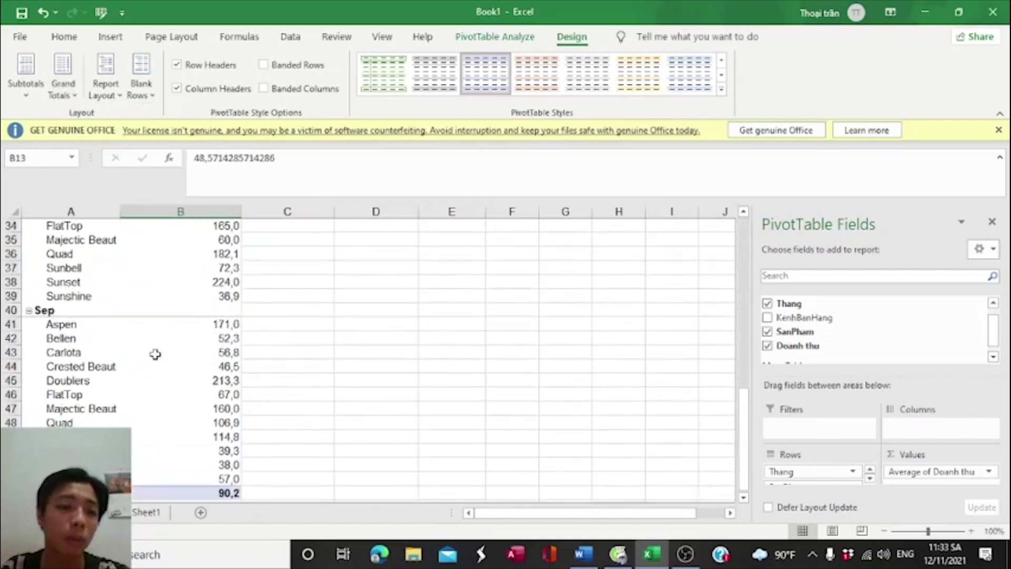
pyautogui.scroll(-8, 158, 350)
pyautogui.click(214, 280)
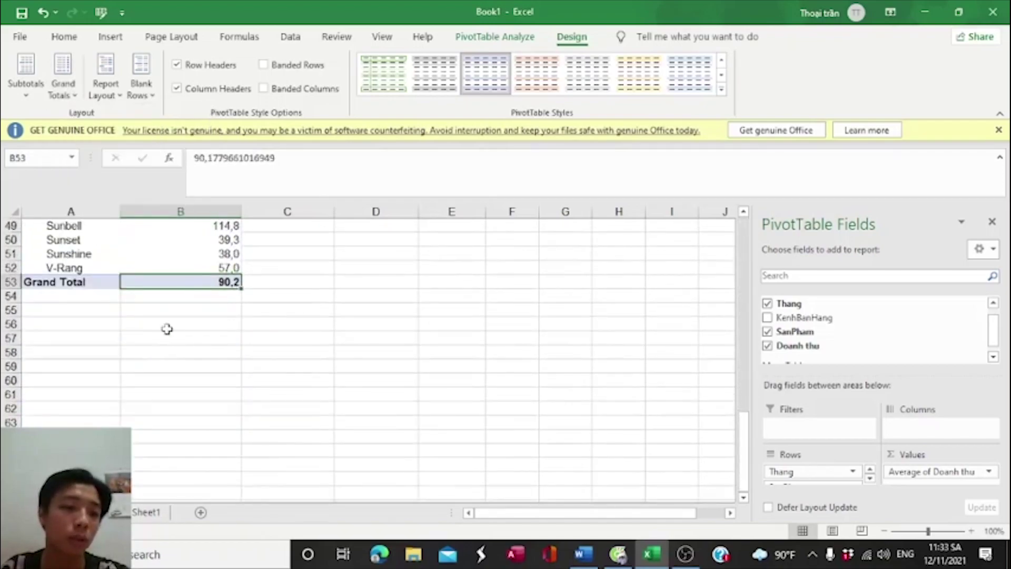
pyautogui.click(63, 84)
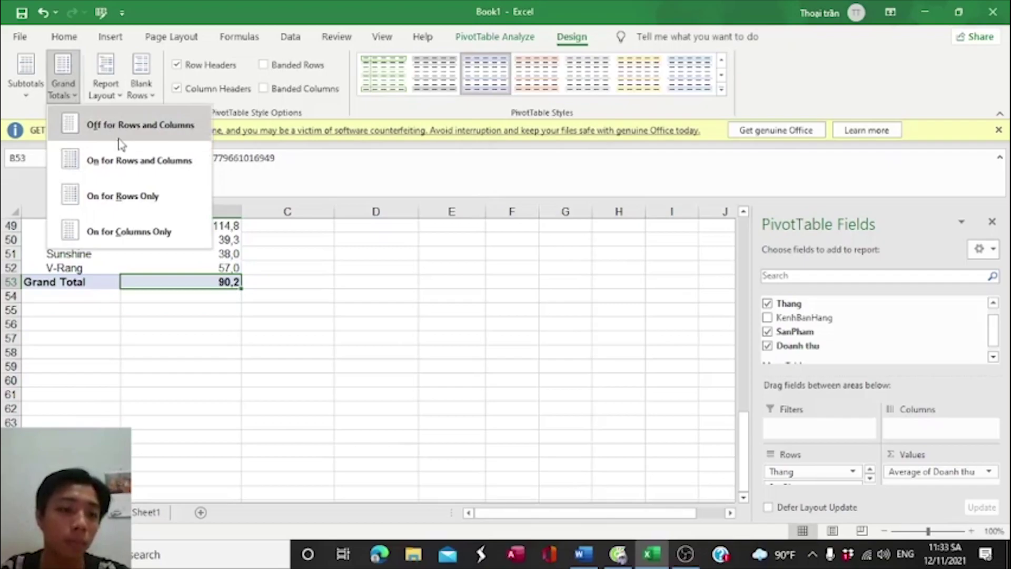
pyautogui.click(121, 143)
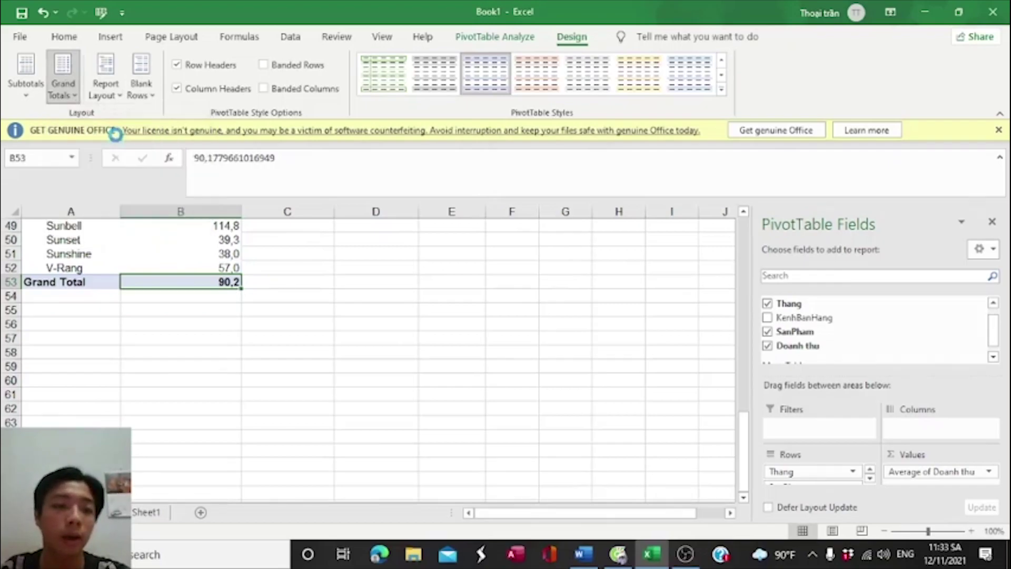
pyautogui.scroll(9, 191, 288)
pyautogui.scroll(5, 191, 289)
pyautogui.scroll(2, 192, 288)
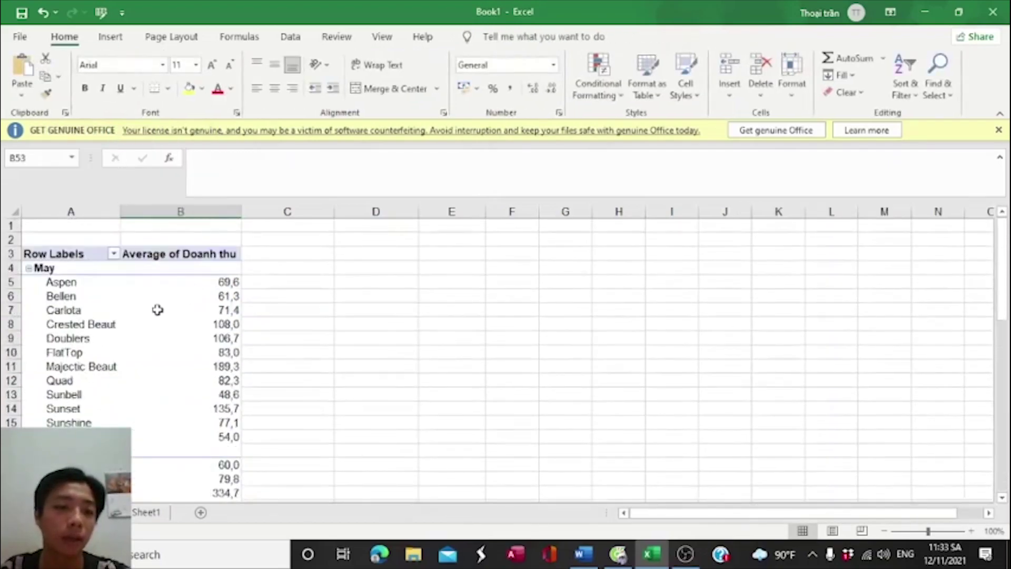
pyautogui.click(158, 310)
pyautogui.click(203, 352)
pyautogui.click(52, 310)
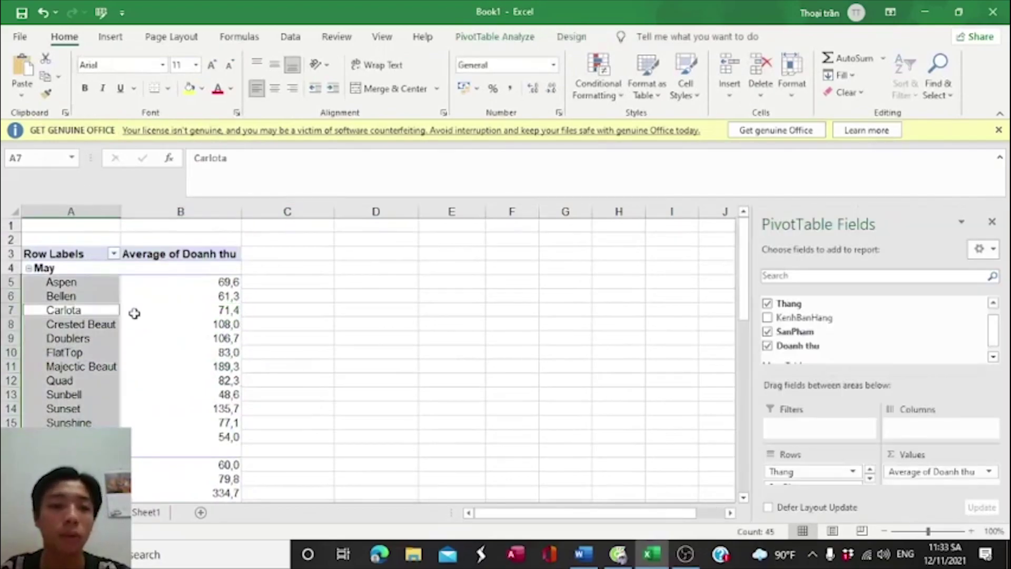
pyautogui.click(189, 324)
# - Try the Outline Form and Repeat All Item Labels report layouts on the pivot table
pyautogui.click(570, 38)
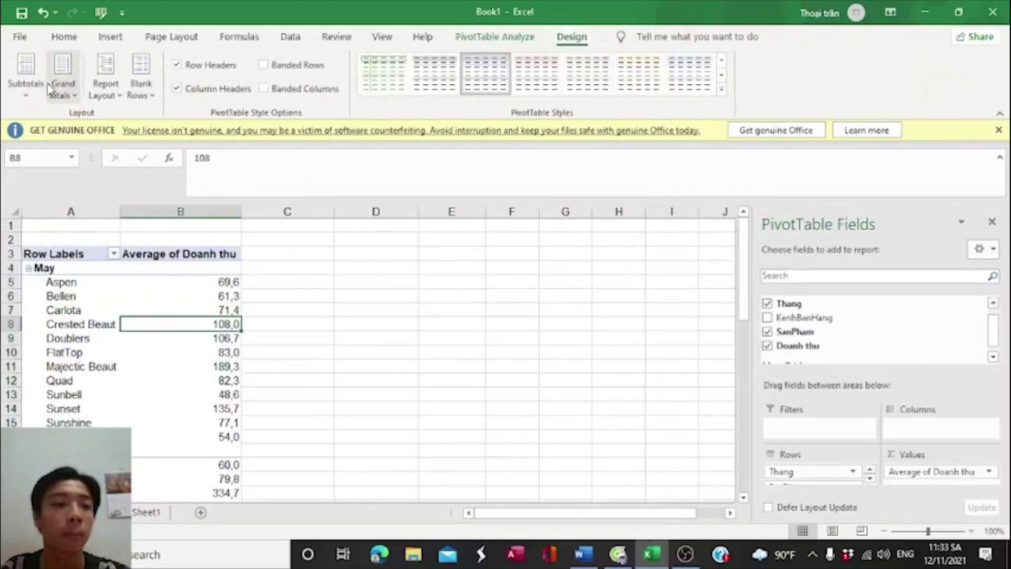
pyautogui.click(105, 89)
pyautogui.click(113, 161)
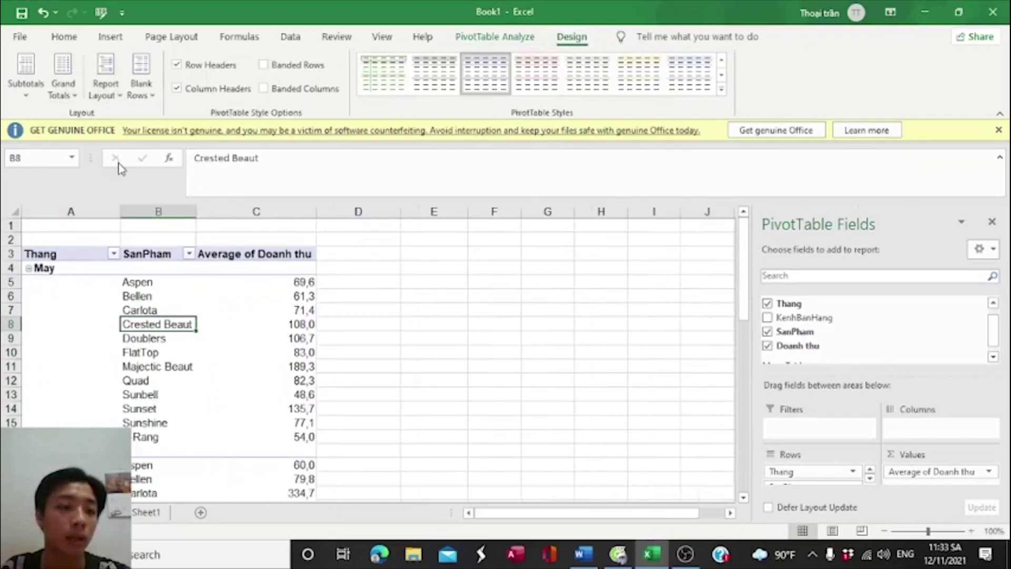
pyautogui.click(287, 352)
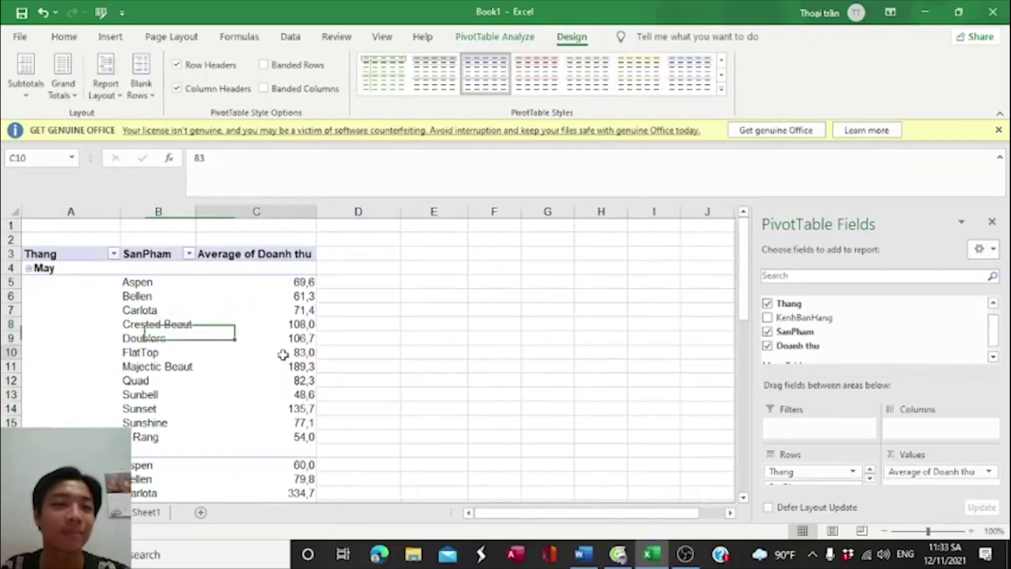
pyautogui.click(105, 87)
pyautogui.click(133, 233)
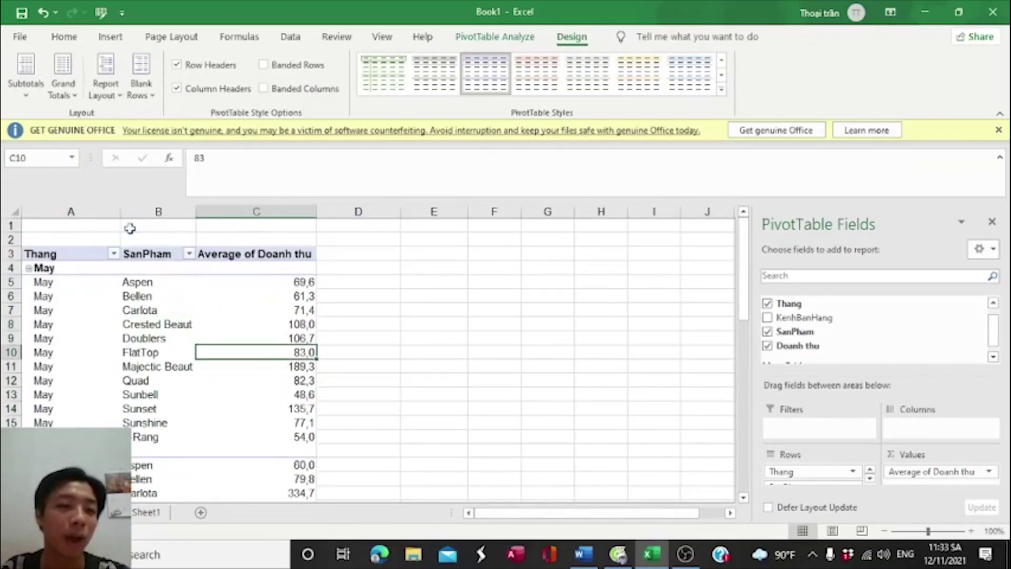
pyautogui.click(290, 424)
pyautogui.click(295, 339)
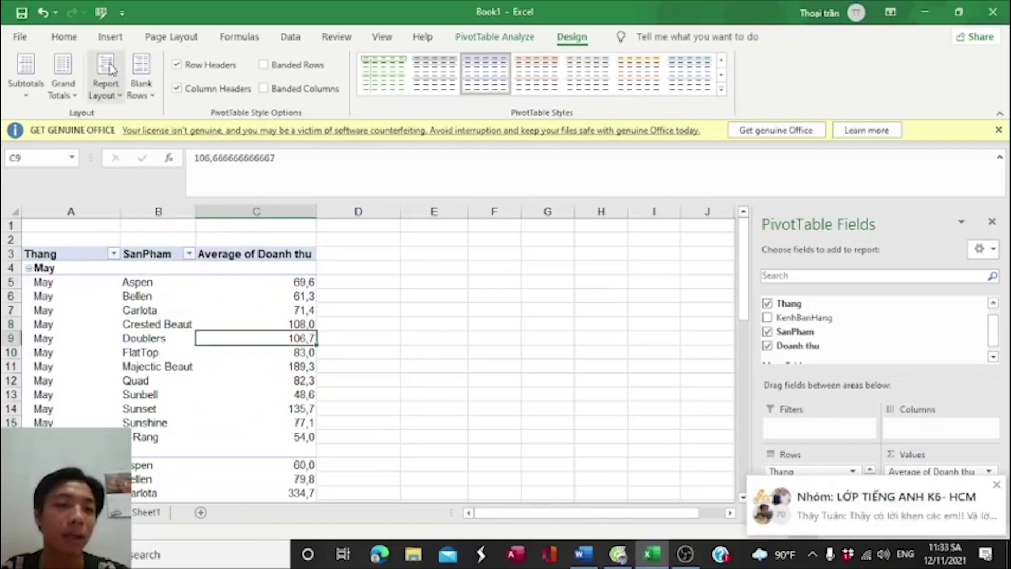
pyautogui.click(105, 86)
pyautogui.click(146, 162)
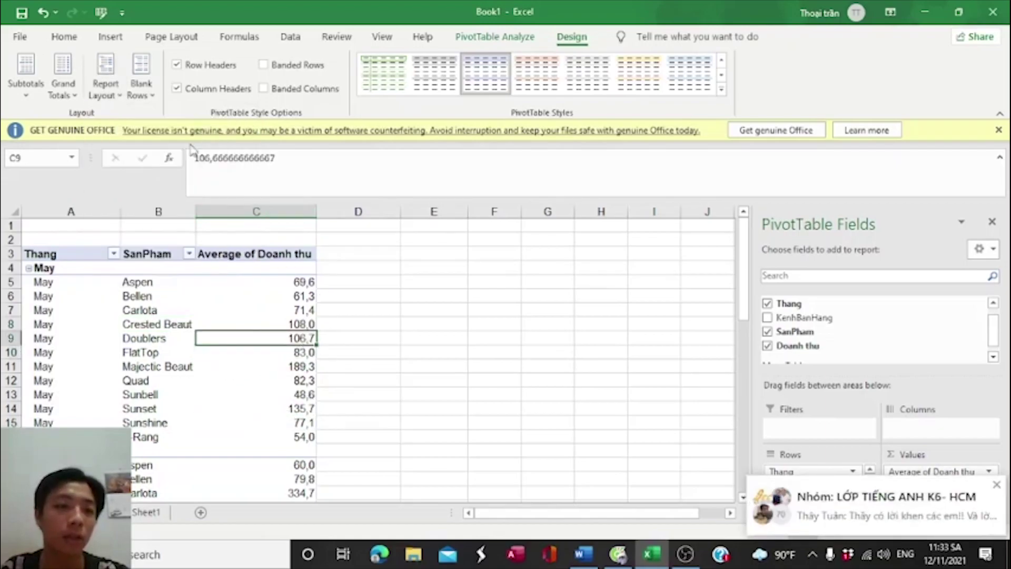
pyautogui.click(259, 317)
pyautogui.click(106, 85)
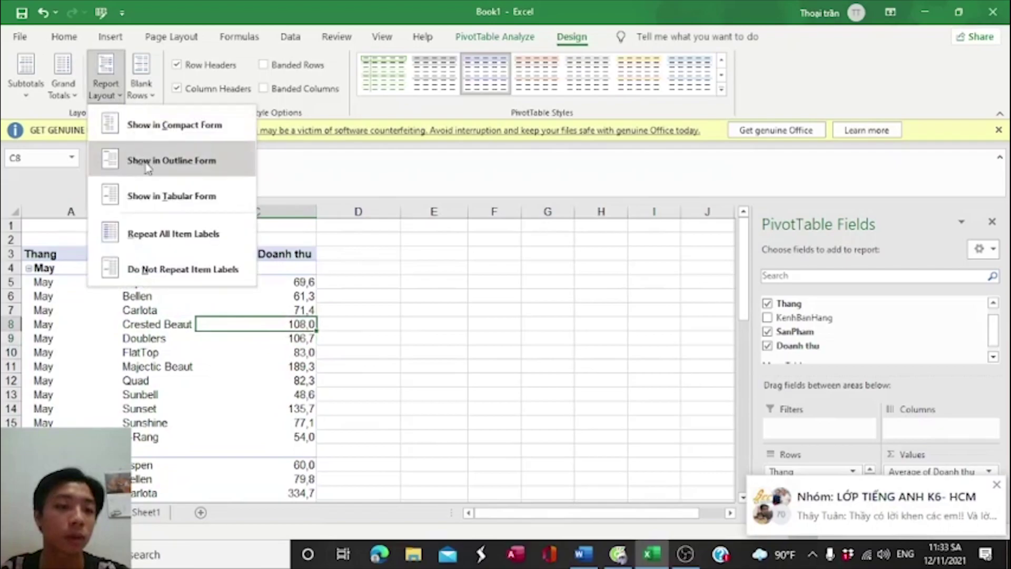
pyautogui.click(148, 166)
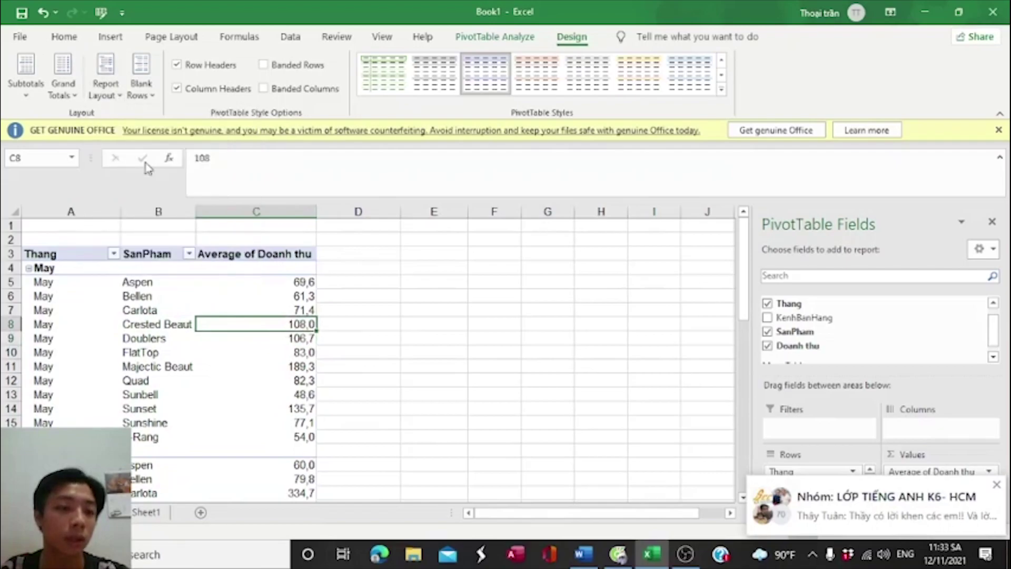
pyautogui.click(376, 403)
# - Apply Outline Form with Do Not Repeat Item Labels so each Thang month appears once
pyautogui.click(210, 298)
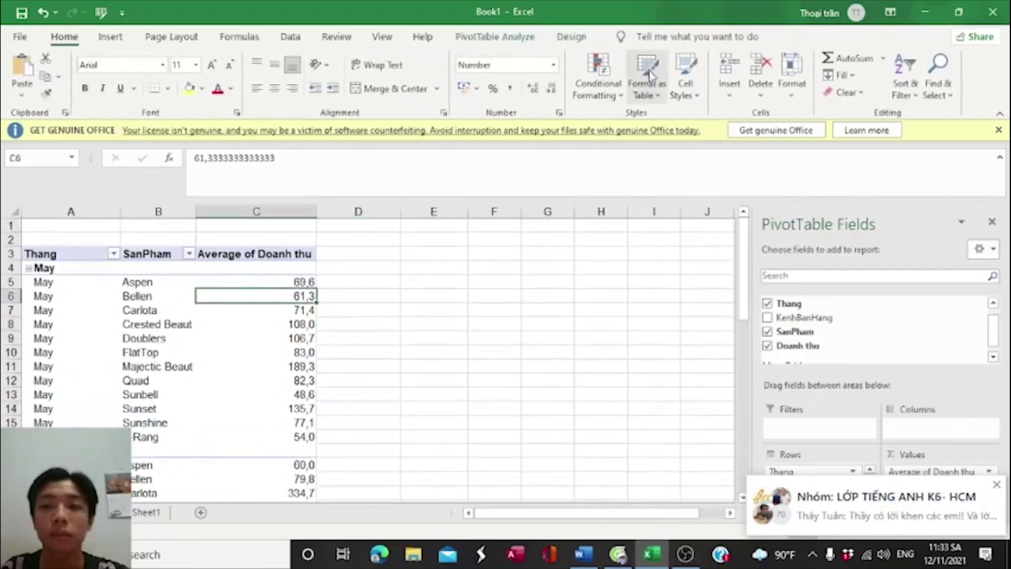
pyautogui.click(576, 68)
pyautogui.click(572, 38)
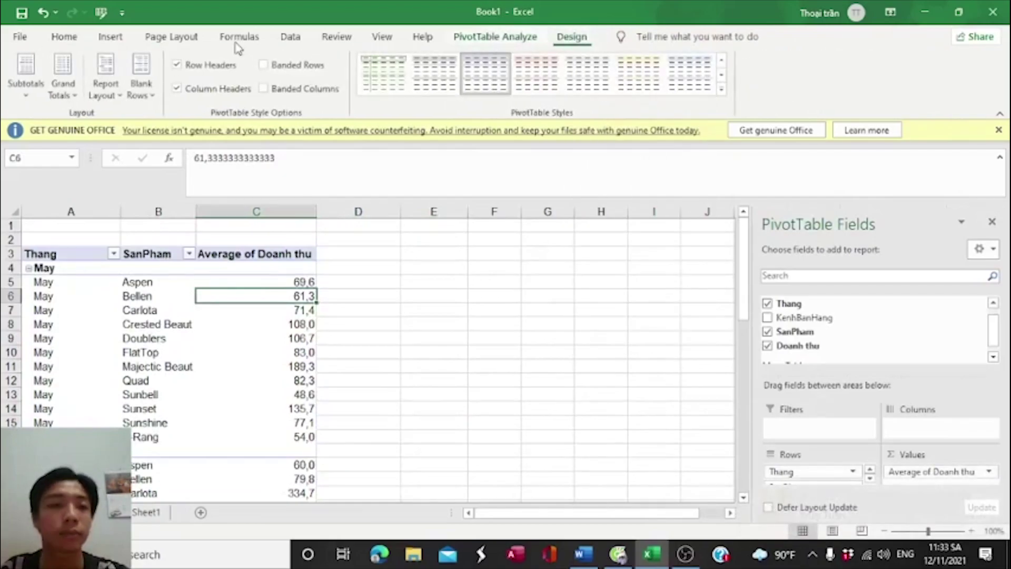
pyautogui.click(106, 79)
pyautogui.click(112, 160)
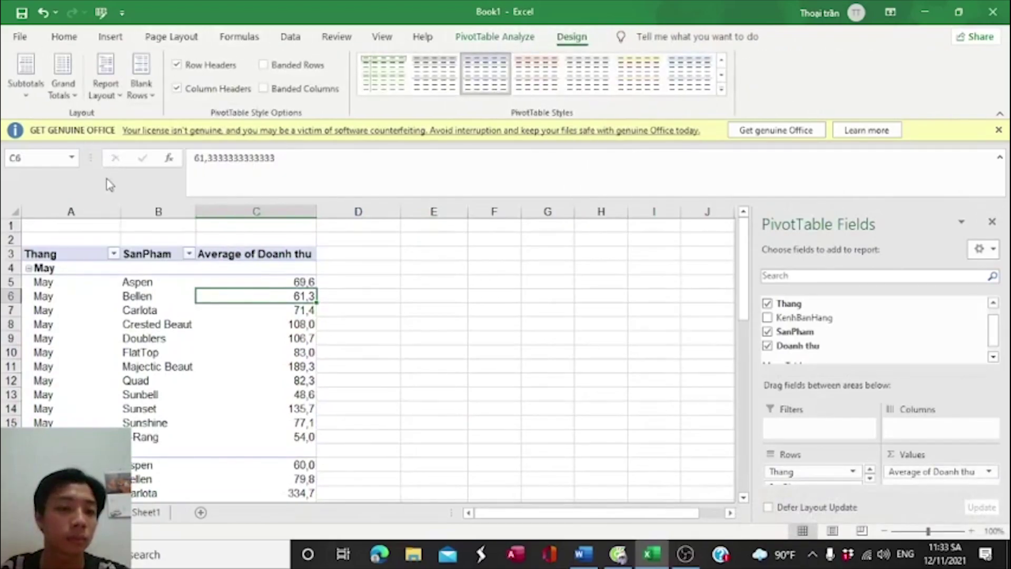
pyautogui.click(106, 78)
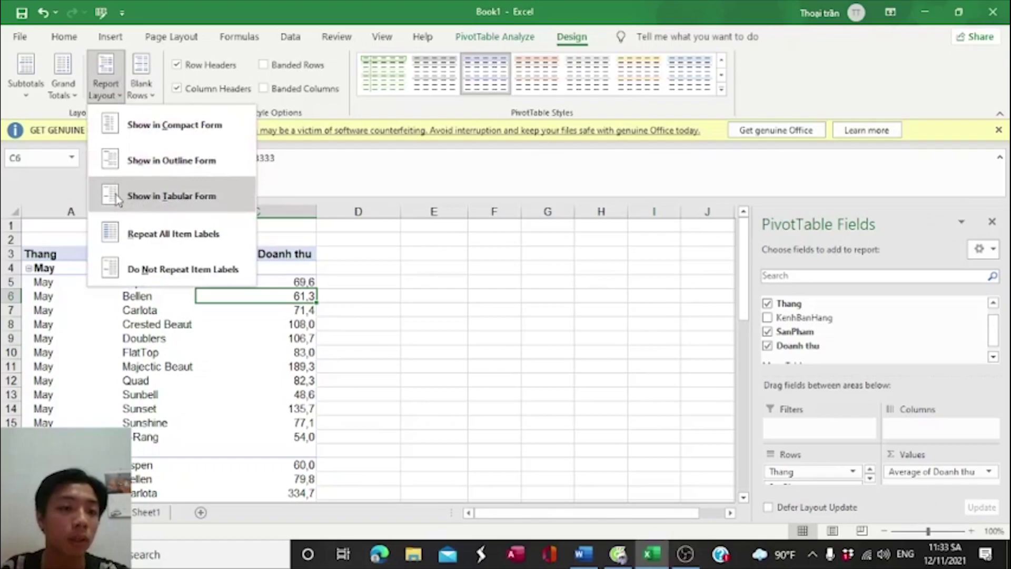
pyautogui.click(115, 267)
pyautogui.scroll(-4, 410, 337)
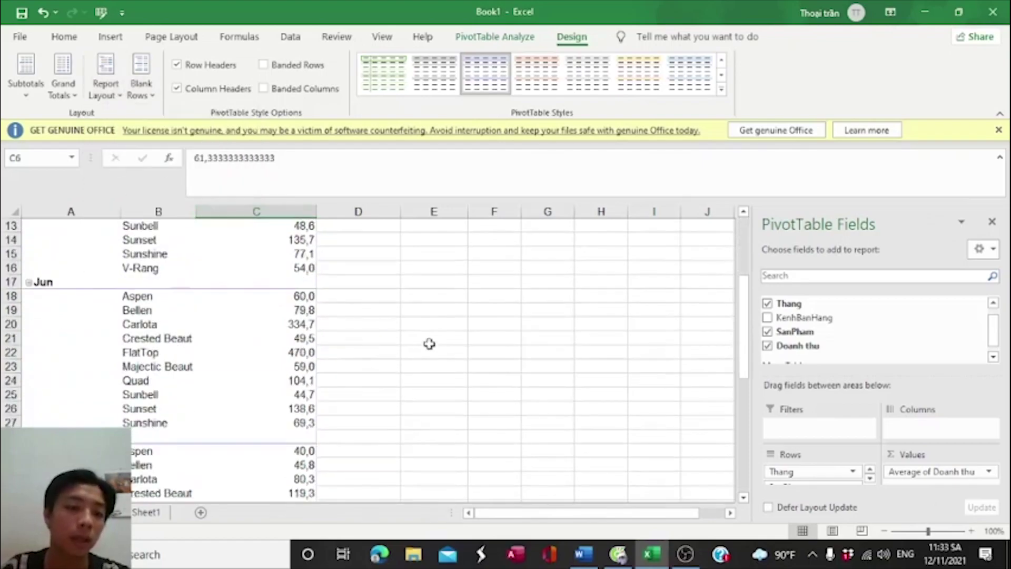
pyautogui.scroll(-2, 427, 339)
pyautogui.scroll(-2, 427, 339)
pyautogui.scroll(-6, 427, 339)
pyautogui.scroll(5, 425, 334)
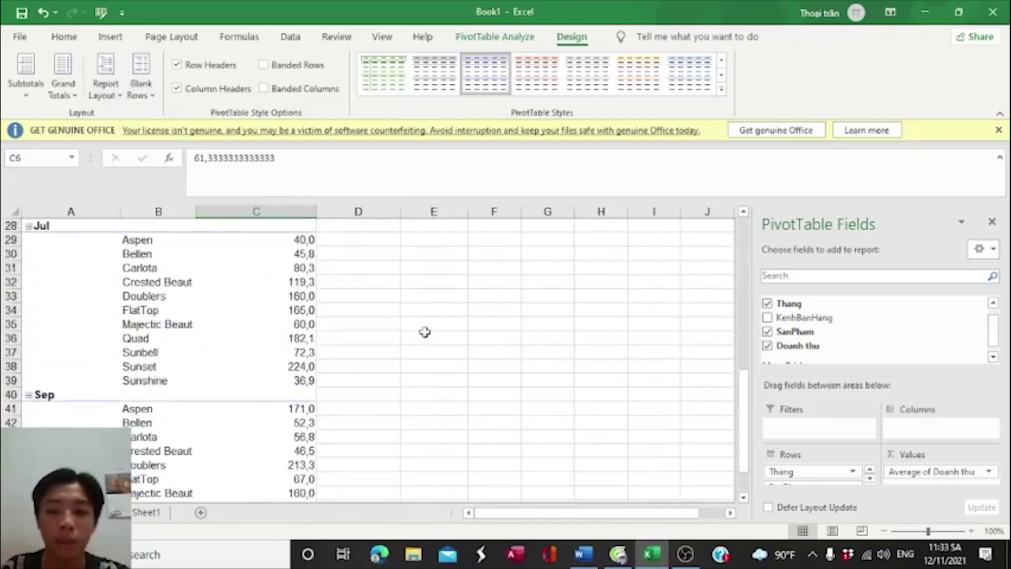
pyautogui.scroll(5, 440, 338)
pyautogui.scroll(4, 506, 335)
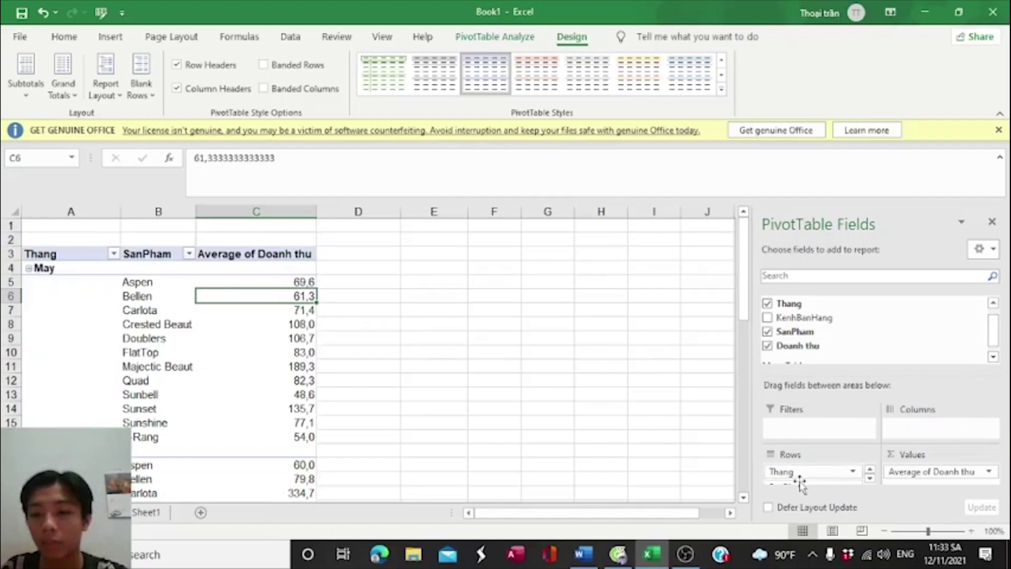
# - Drag Thang out of the pivot rows, leaving only SanPham with its Average of Doanh thu
pyautogui.moveTo(797, 471); pyautogui.dragTo(603, 387)
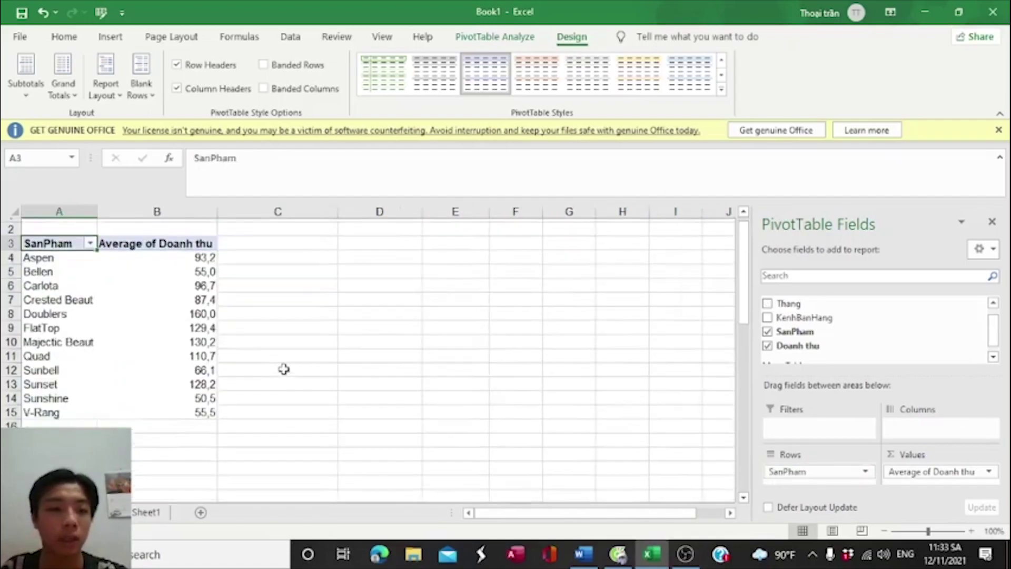
pyautogui.click(155, 284)
pyautogui.click(153, 294)
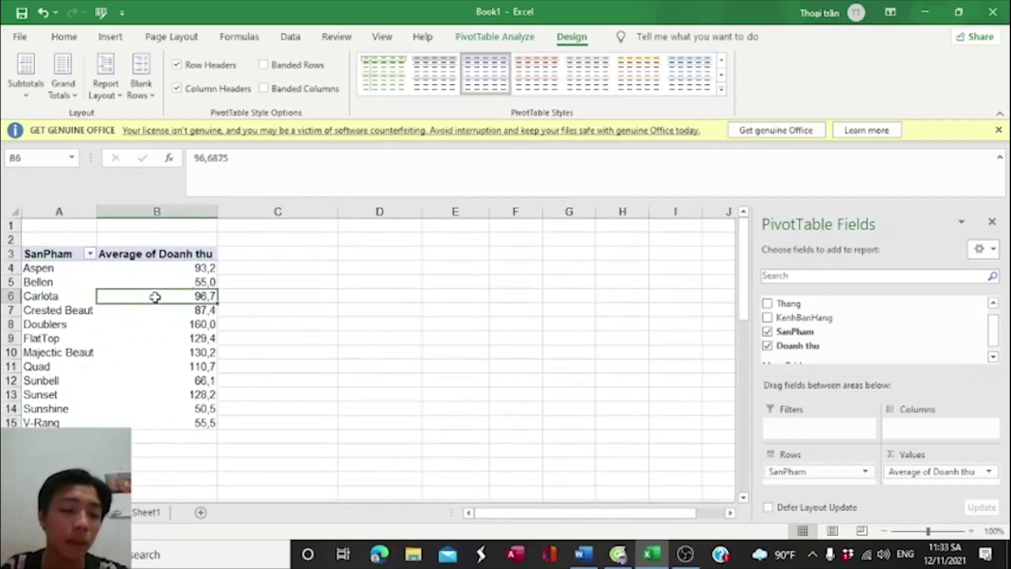
pyautogui.click(153, 380)
pyautogui.click(157, 423)
# - Check the product average values such as Sunset, Aspen and Sunshine
pyautogui.click(176, 281)
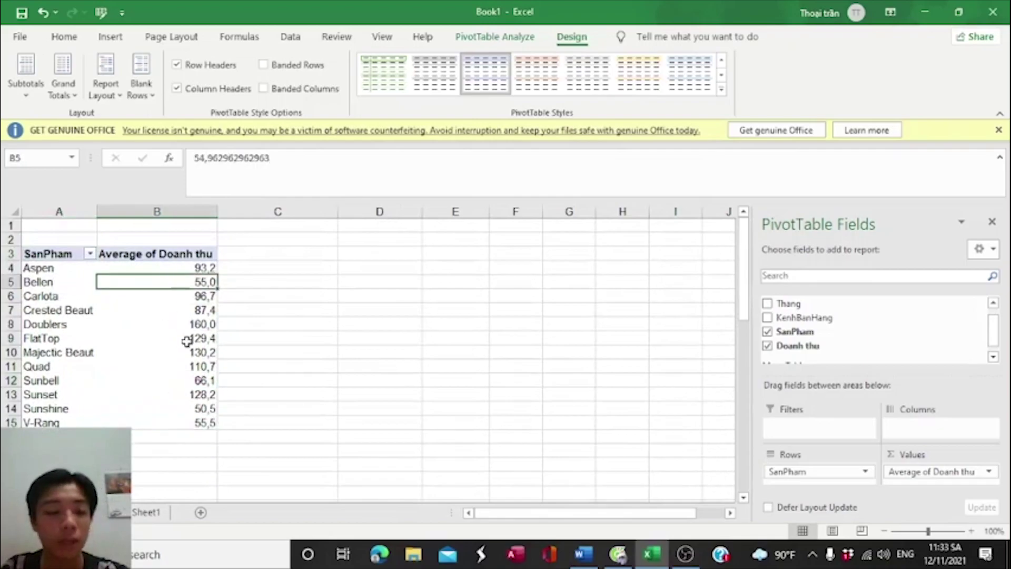
pyautogui.click(184, 324)
pyautogui.click(185, 366)
pyautogui.click(187, 395)
pyautogui.click(189, 409)
pyautogui.click(183, 421)
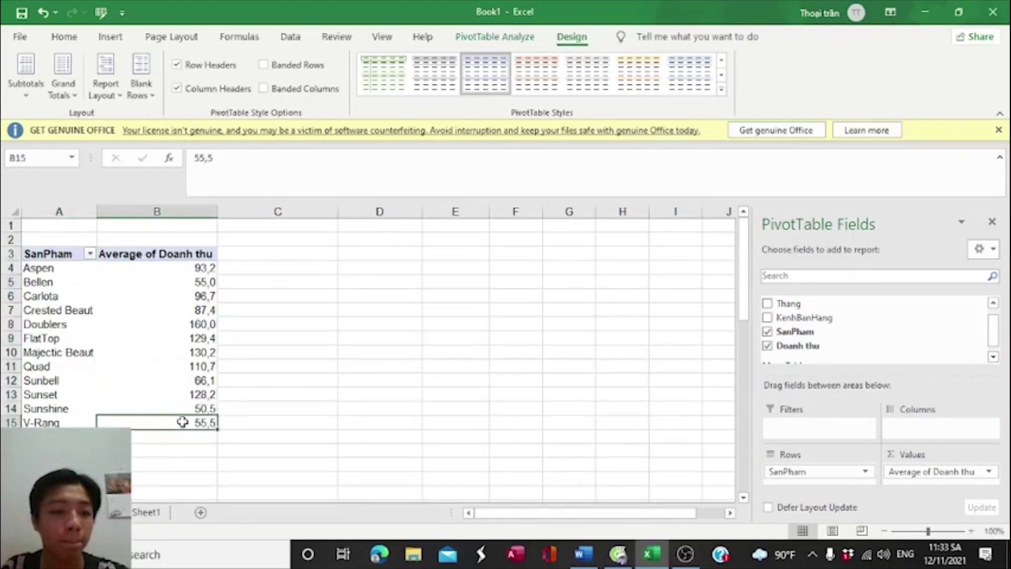
pyautogui.click(166, 310)
pyautogui.click(176, 267)
pyautogui.click(184, 323)
pyautogui.click(185, 365)
pyautogui.click(187, 394)
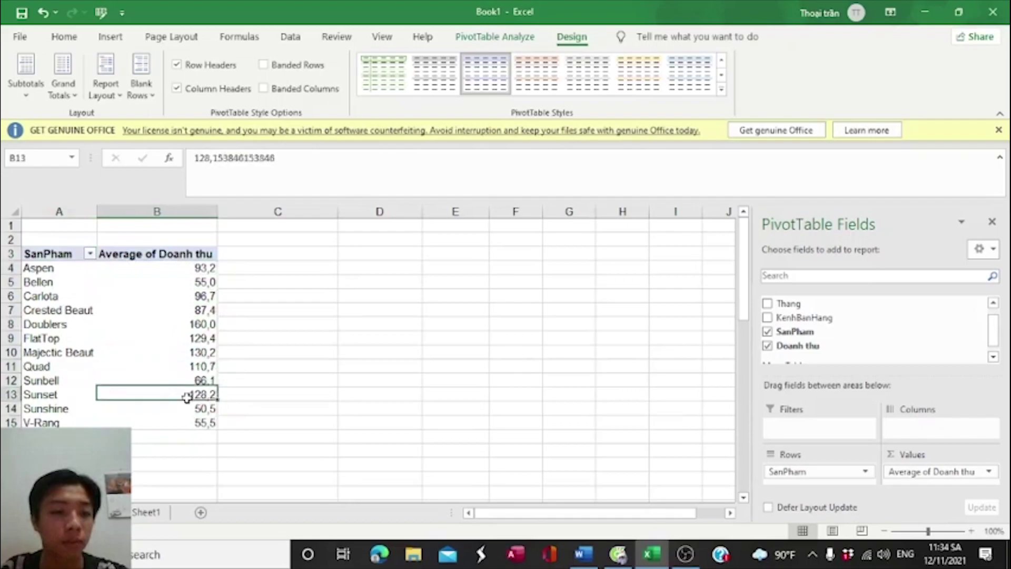
pyautogui.click(187, 409)
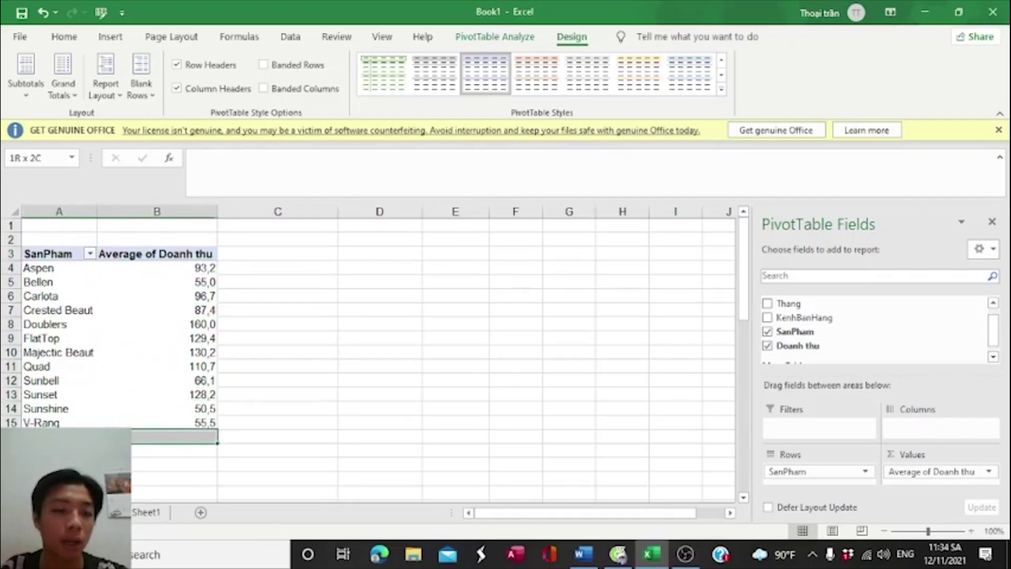
# - Inspect the empty row below the pivot table where the Grand Total should appear
pyautogui.click(158, 437)
pyautogui.click(277, 450)
pyautogui.moveTo(105, 436); pyautogui.dragTo(169, 435)
pyautogui.click(231, 447)
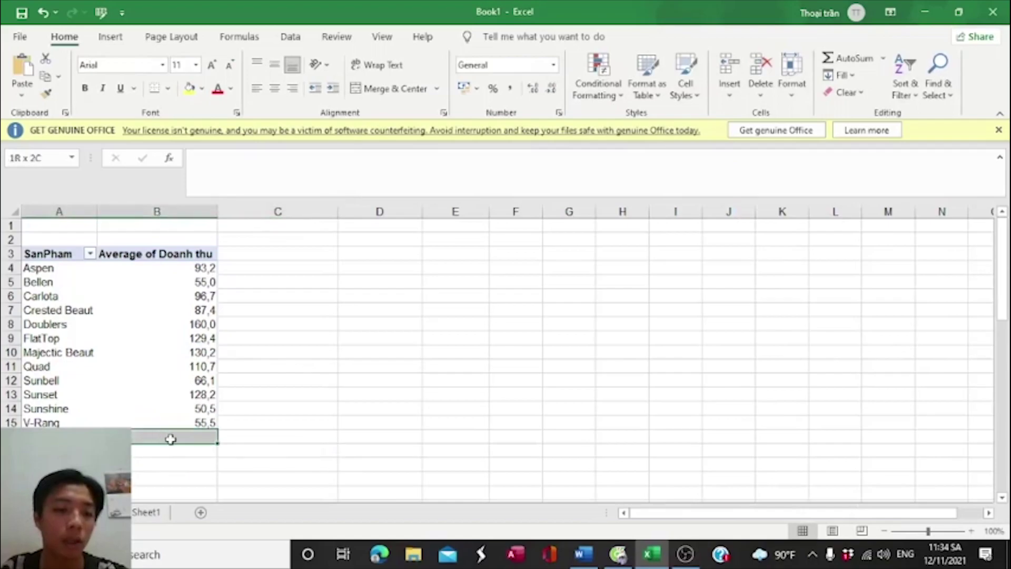
pyautogui.click(316, 449)
pyautogui.moveTo(105, 437); pyautogui.dragTo(182, 437)
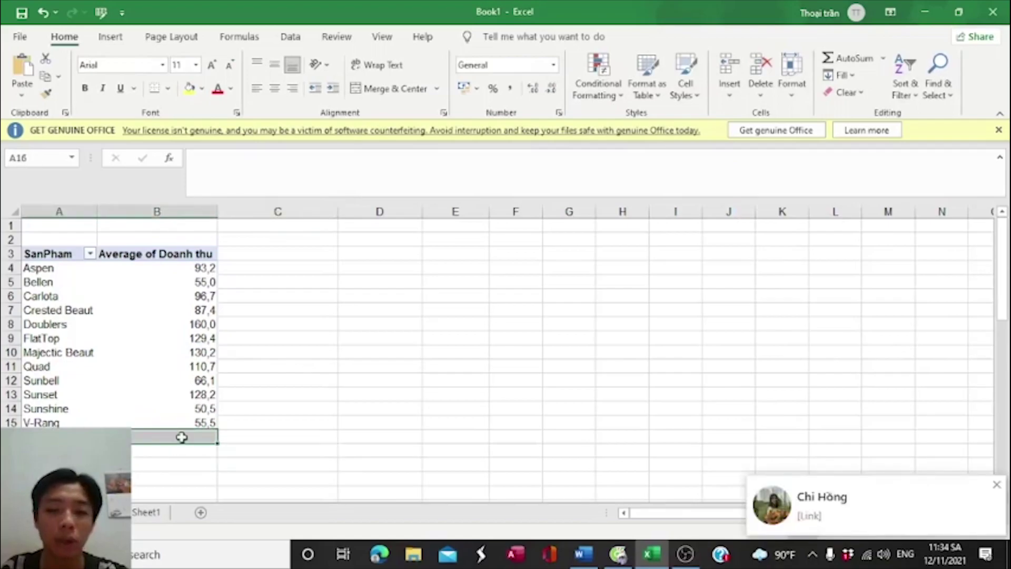
pyautogui.click(227, 372)
# - Turn Grand Totals on for rows and columns, adding the 90,2 overall average row
pyautogui.click(110, 339)
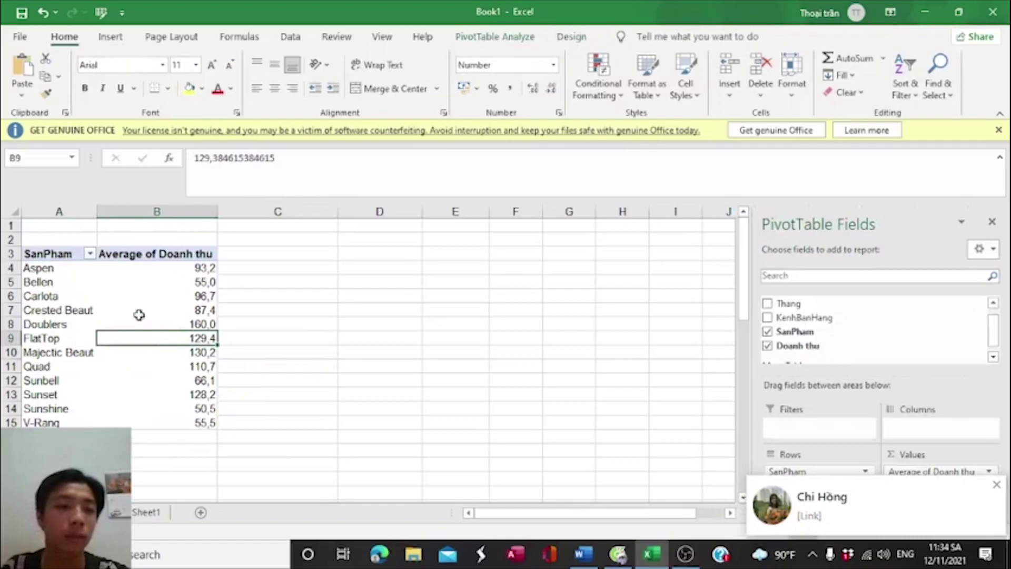
pyautogui.click(572, 37)
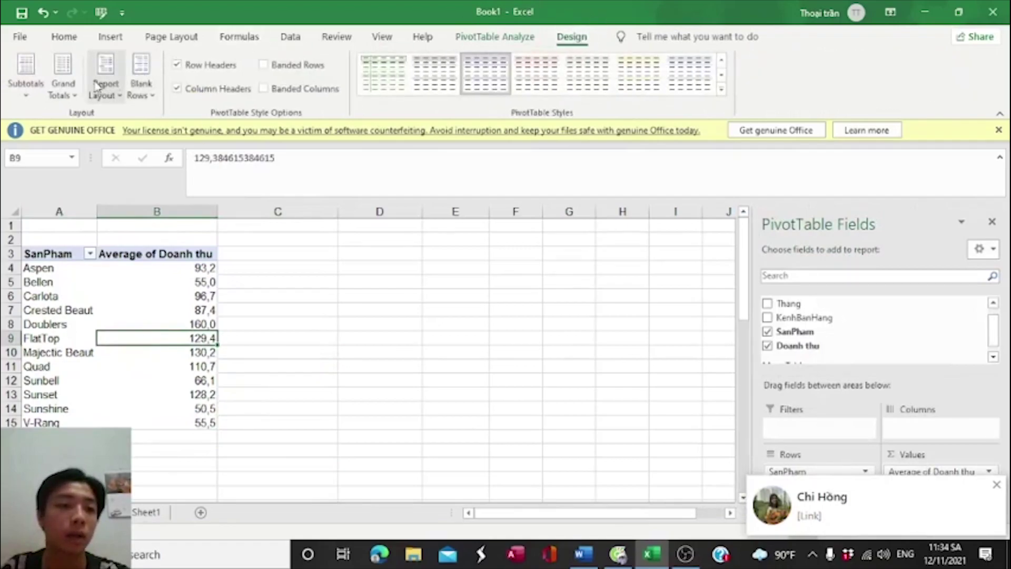
pyautogui.click(62, 84)
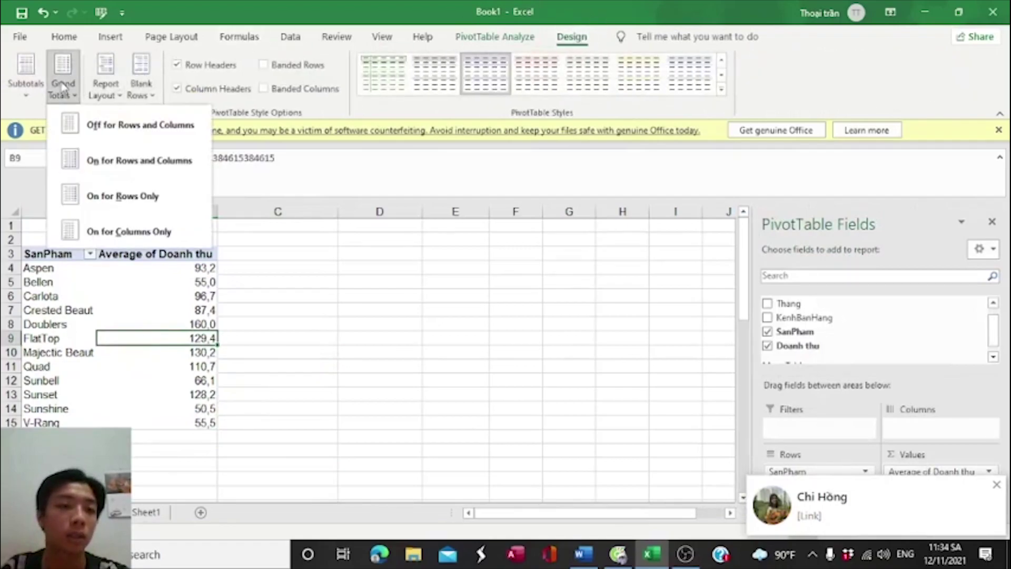
pyautogui.click(119, 168)
pyautogui.click(303, 407)
pyautogui.scroll(-4, 336, 390)
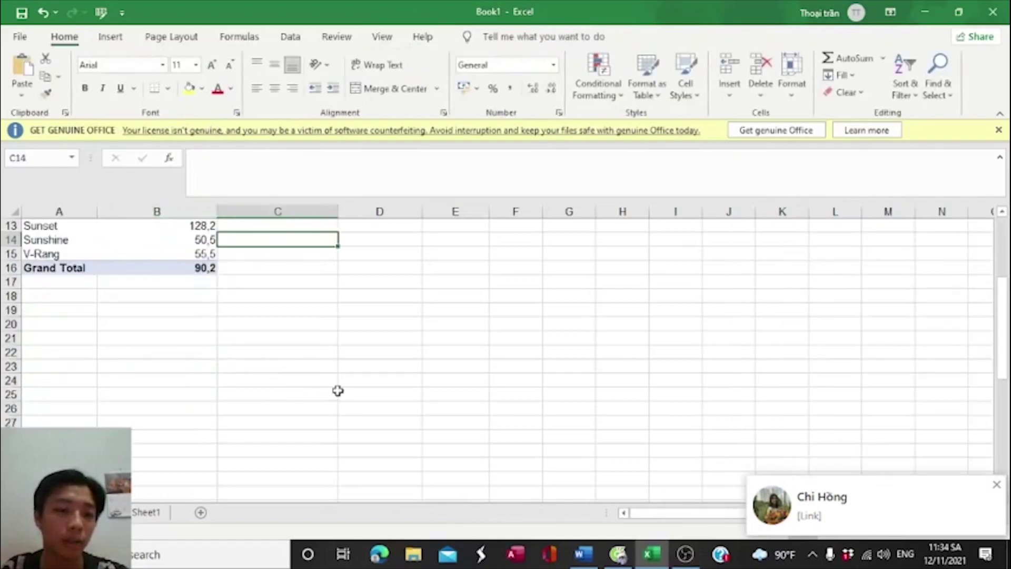
pyautogui.scroll(4, 342, 388)
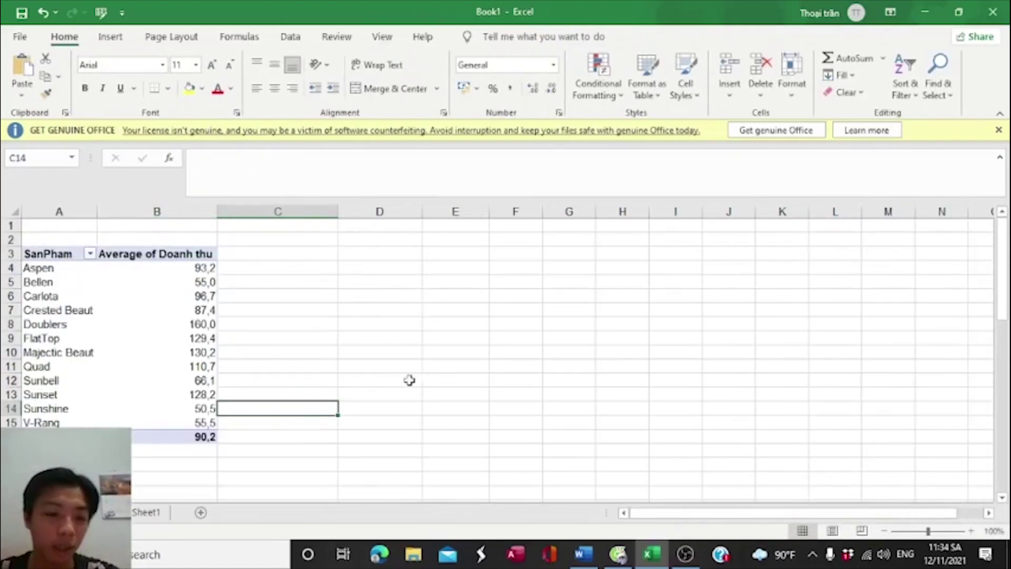
pyautogui.click(495, 412)
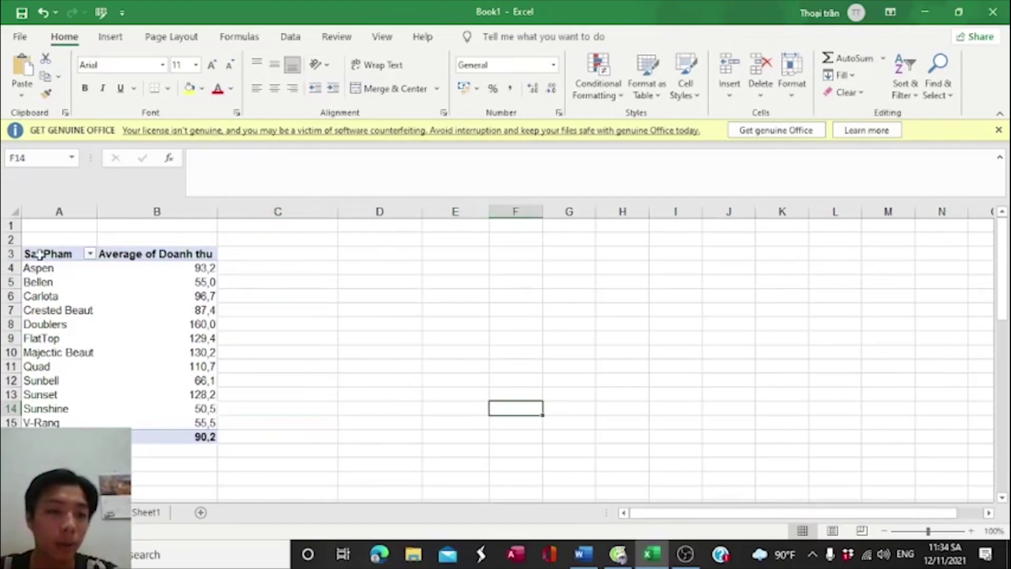
# - Copy the pivot table range A3:B16 and paste it at D3
pyautogui.moveTo(40, 255); pyautogui.dragTo(166, 438)
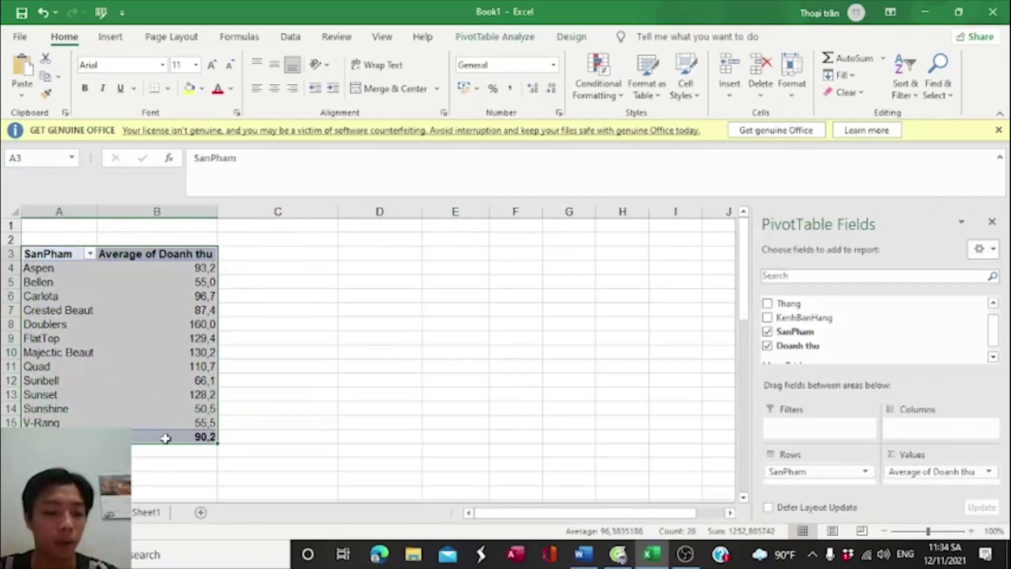
pyautogui.hotkey('ctrl', 'c')
pyautogui.click(369, 255)
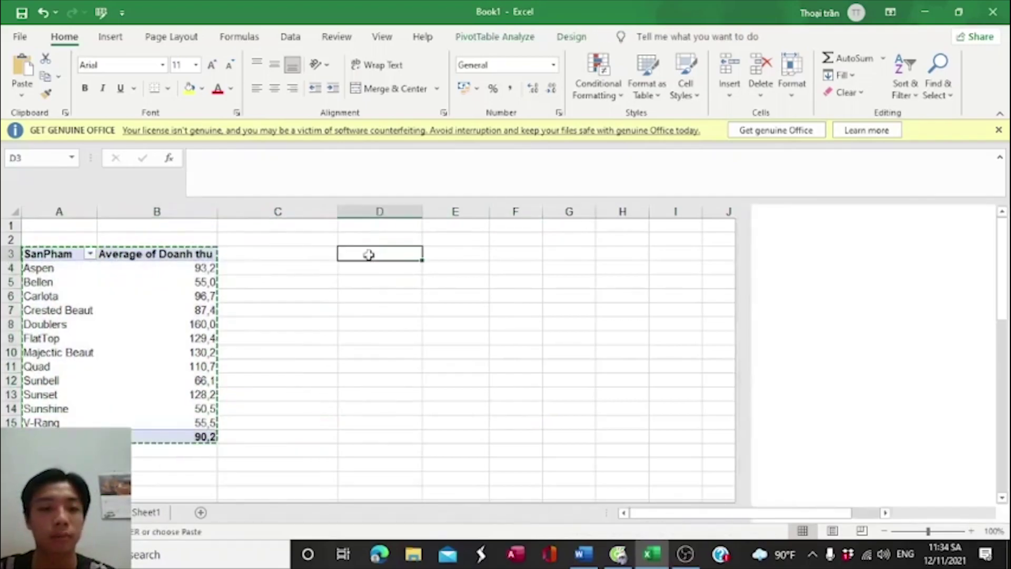
pyautogui.hotkey('ctrl', 'v')
pyautogui.click(574, 323)
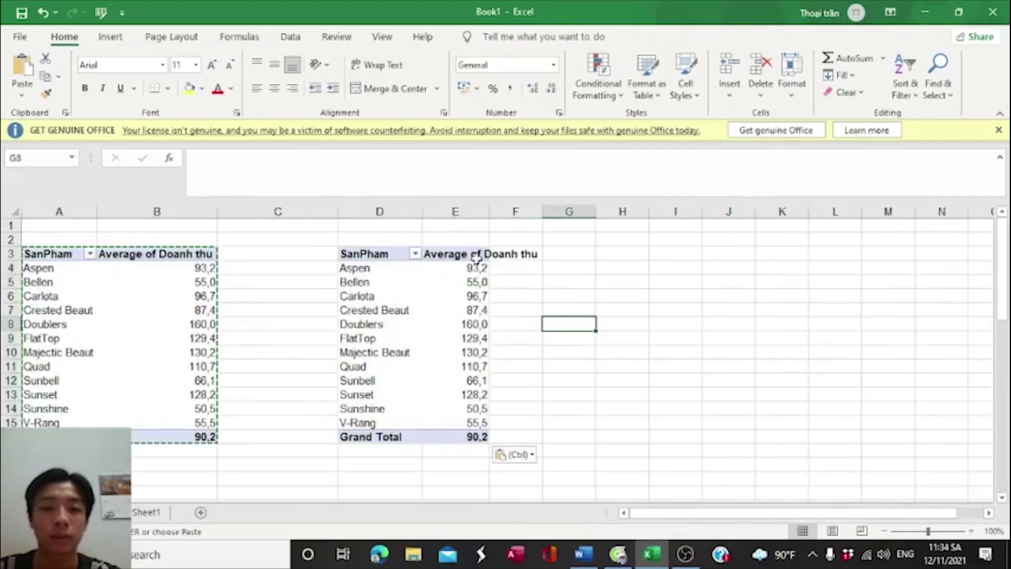
# - Widen column E to show the copy's full value header and clear the copy marquee
pyautogui.click(476, 257)
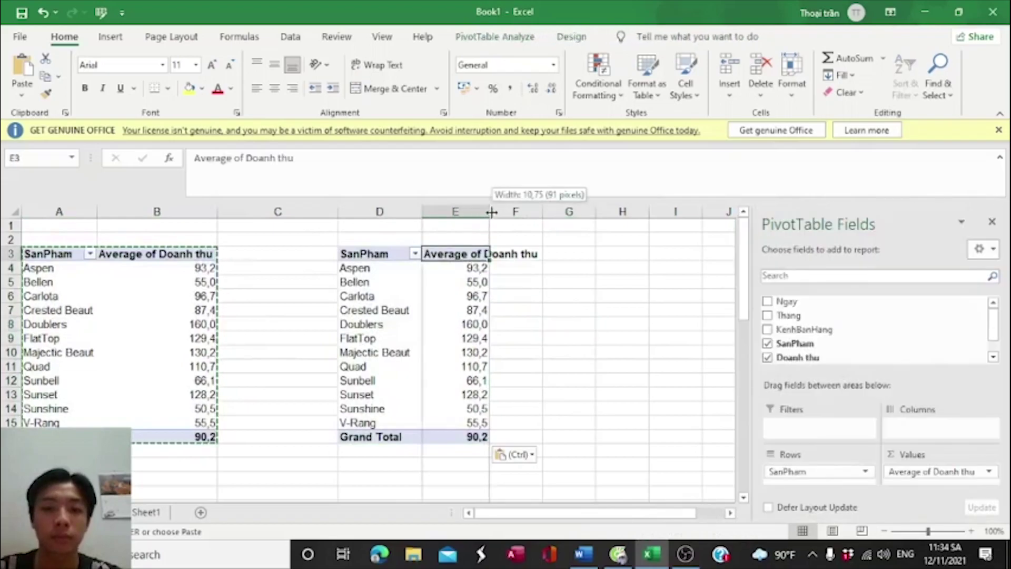
pyautogui.moveTo(491, 211); pyautogui.dragTo(542, 211)
pyautogui.click(669, 394)
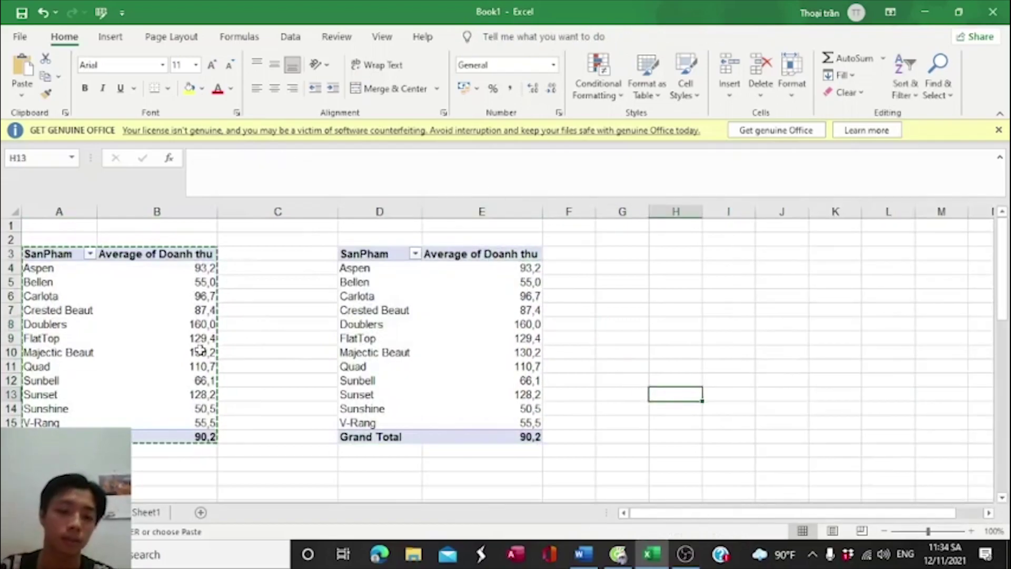
pyautogui.press('Escape')
pyautogui.click(295, 394)
pyautogui.click(779, 408)
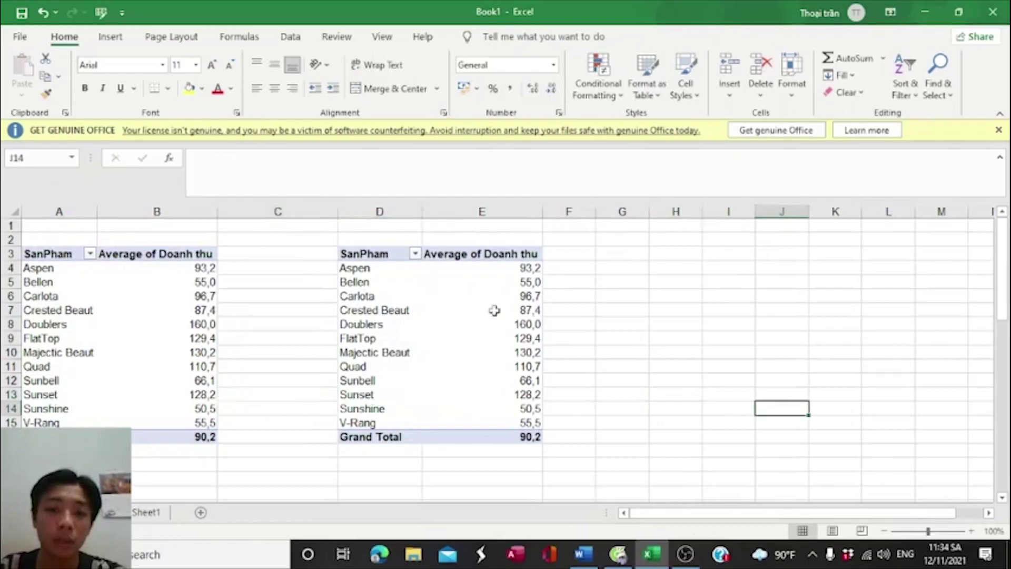
# - Swap SanPham for Thang in Rows and Average of Doanh thu for Count of KenhBanHang
pyautogui.moveTo(508, 338); pyautogui.dragTo(508, 352)
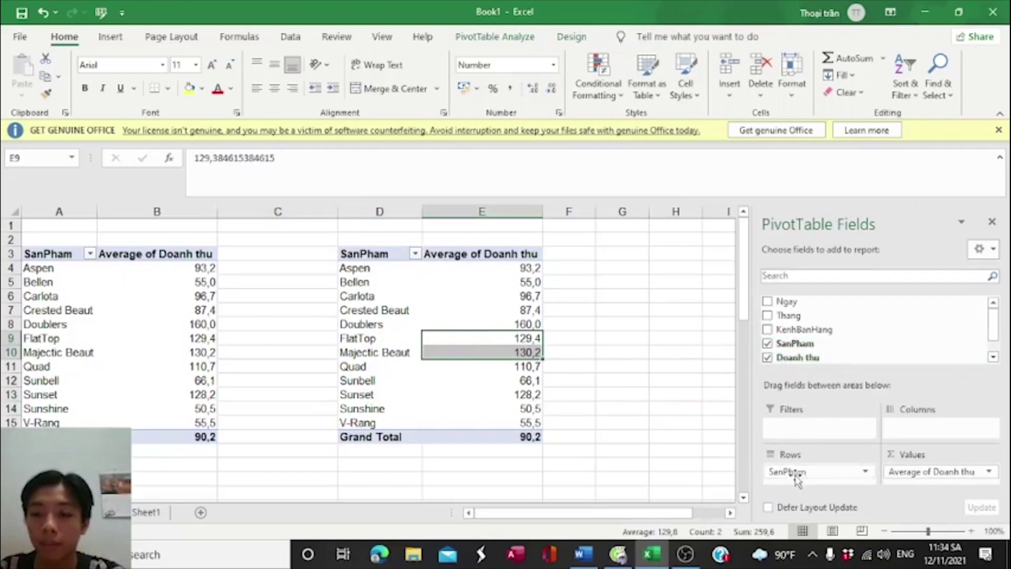
pyautogui.moveTo(797, 476); pyautogui.dragTo(485, 487)
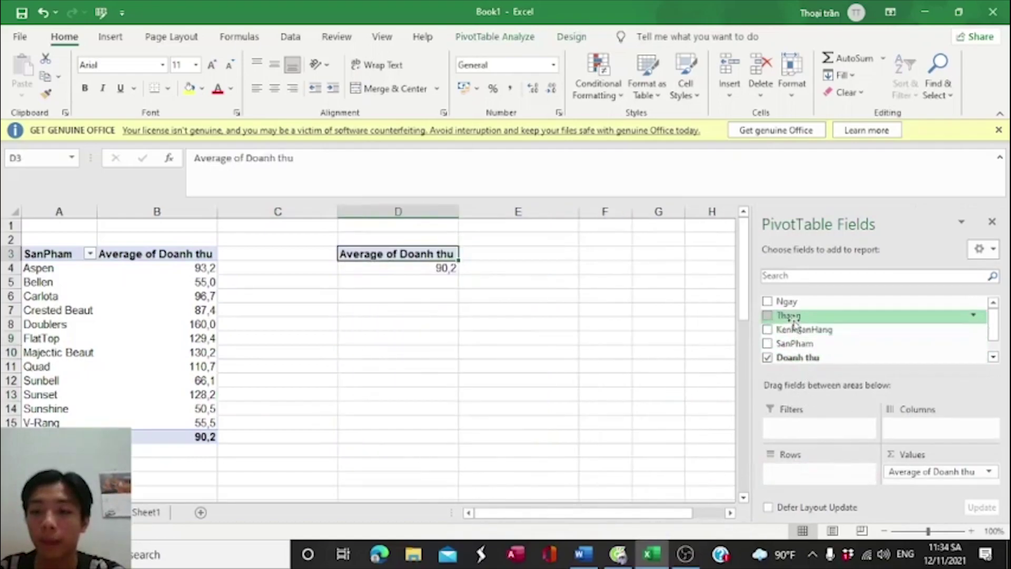
pyautogui.moveTo(788, 315)
pyautogui.mouseDown()
pyautogui.moveTo(803, 487)
pyautogui.moveTo(790, 478)
pyautogui.mouseUp()
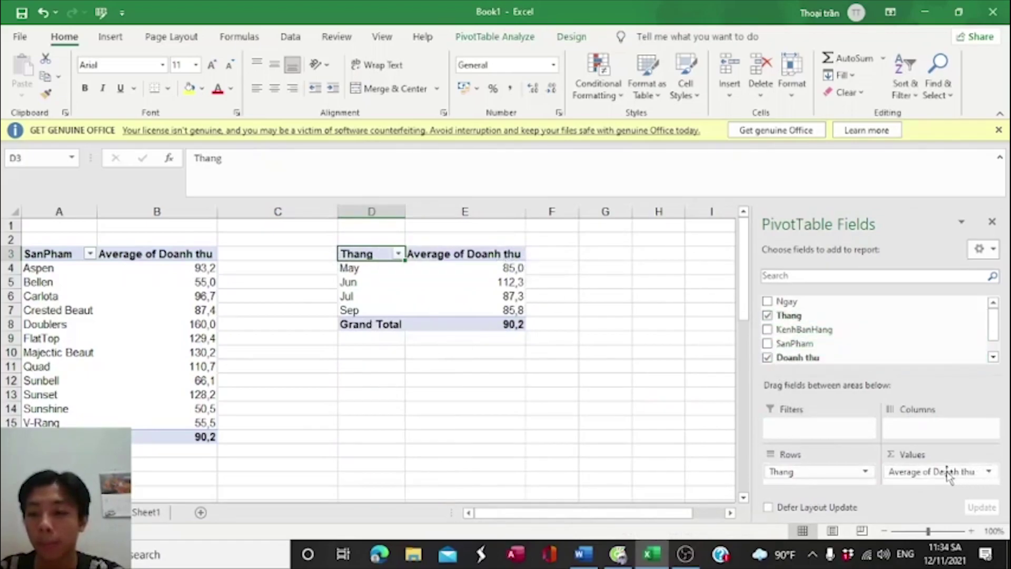
pyautogui.moveTo(948, 474); pyautogui.dragTo(500, 495)
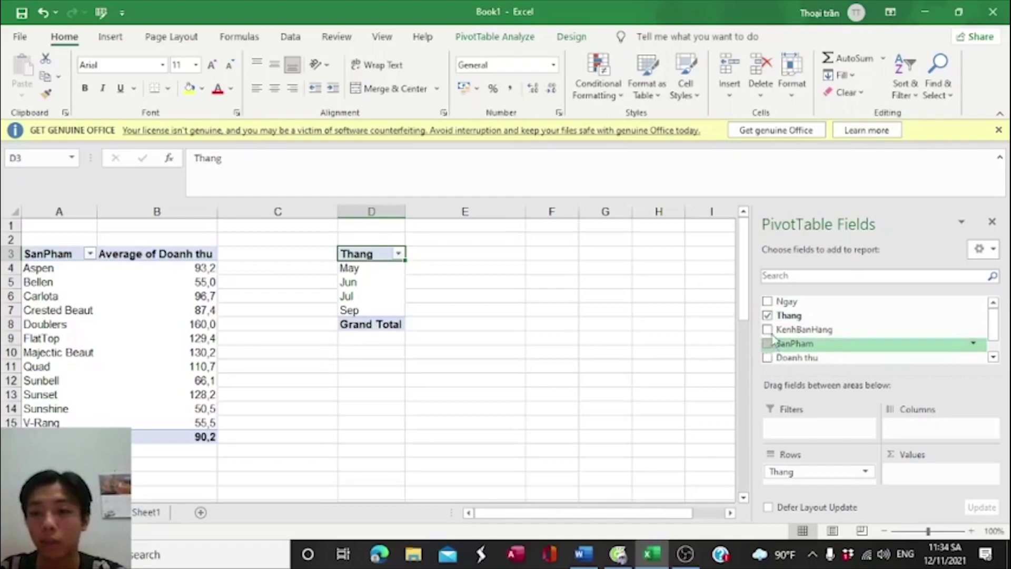
pyautogui.moveTo(803, 329); pyautogui.dragTo(927, 473)
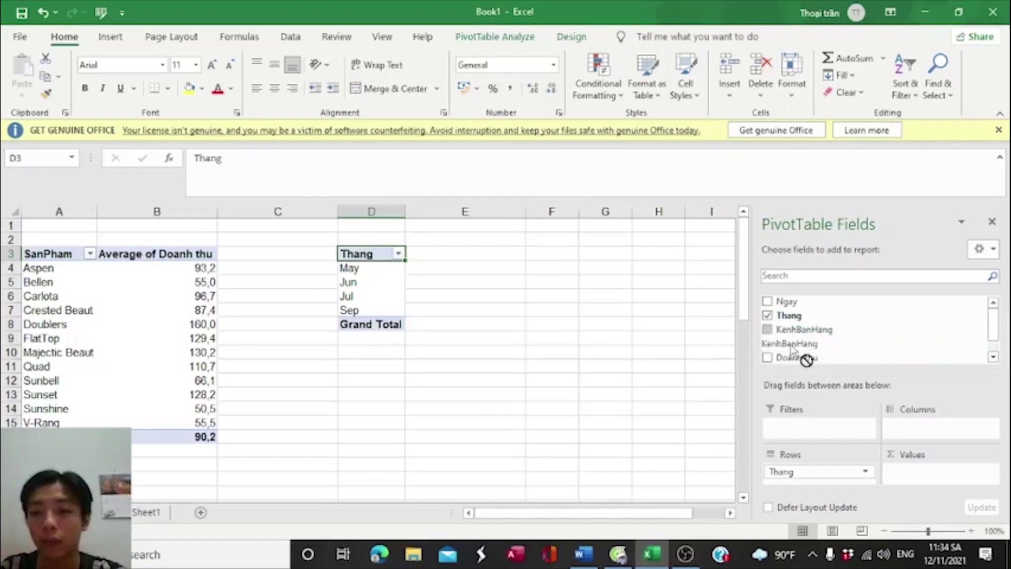
pyautogui.click(580, 358)
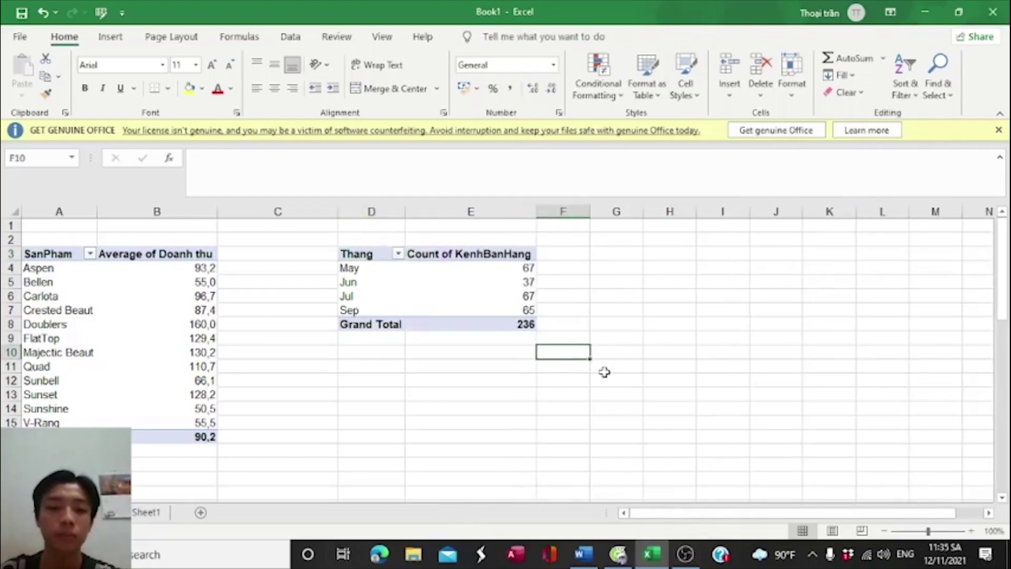
# - Insert two empty columns before column A, shifting both pivot tables right
pyautogui.click(398, 254)
pyautogui.click(666, 422)
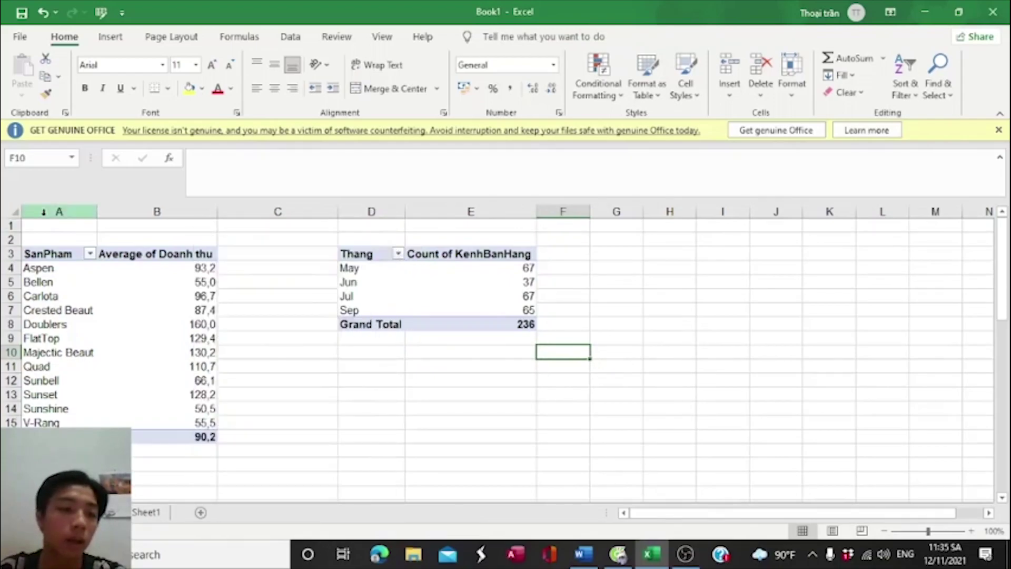
pyautogui.rightClick(45, 212)
pyautogui.click(83, 338)
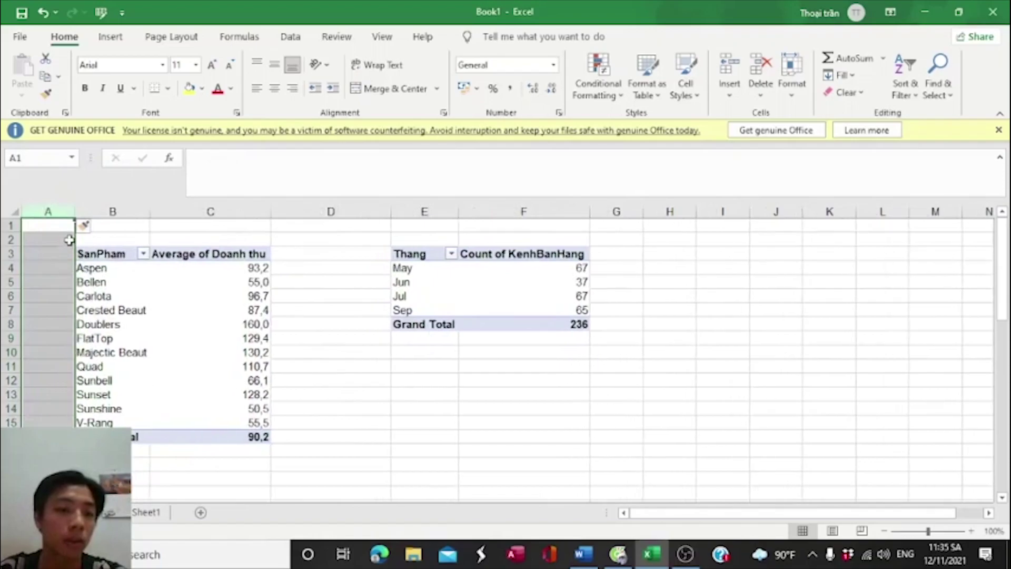
pyautogui.rightClick(62, 213)
pyautogui.click(76, 333)
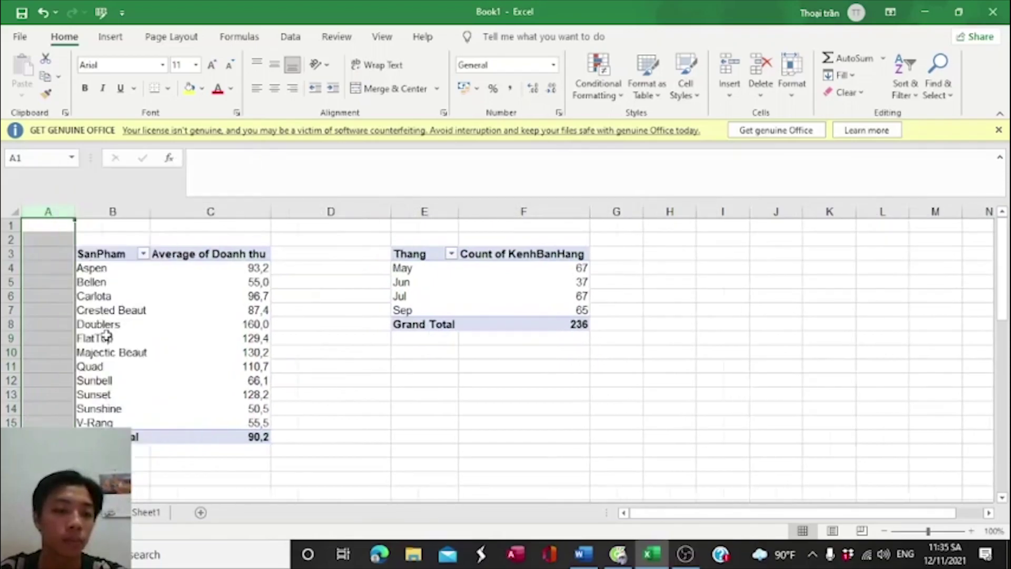
pyautogui.click(490, 437)
# - Filter Thang to May, then May and Jun, then restore all months (total 236)
pyautogui.click(504, 254)
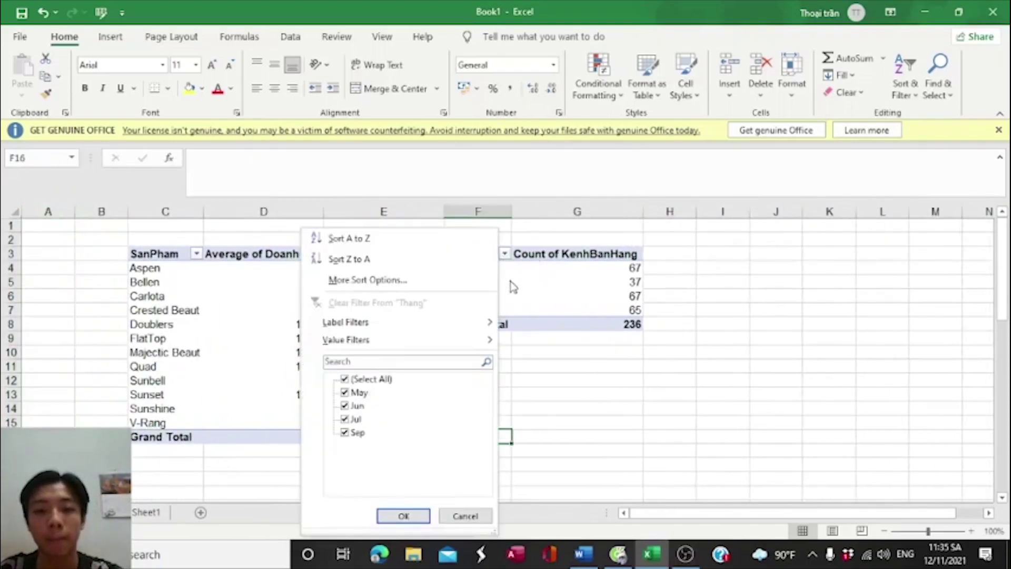
pyautogui.click(345, 379)
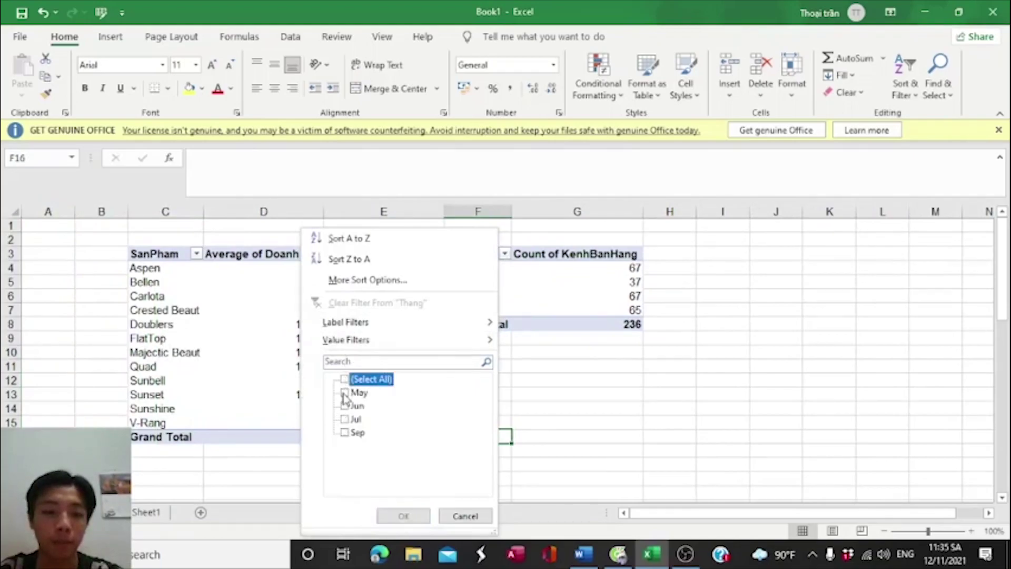
pyautogui.click(344, 392)
pyautogui.click(403, 515)
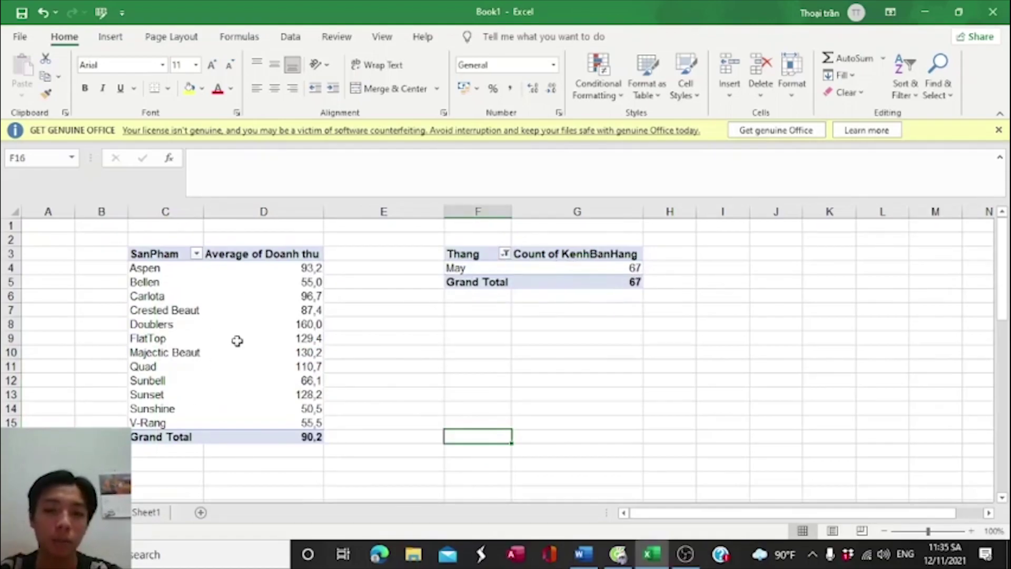
pyautogui.click(504, 253)
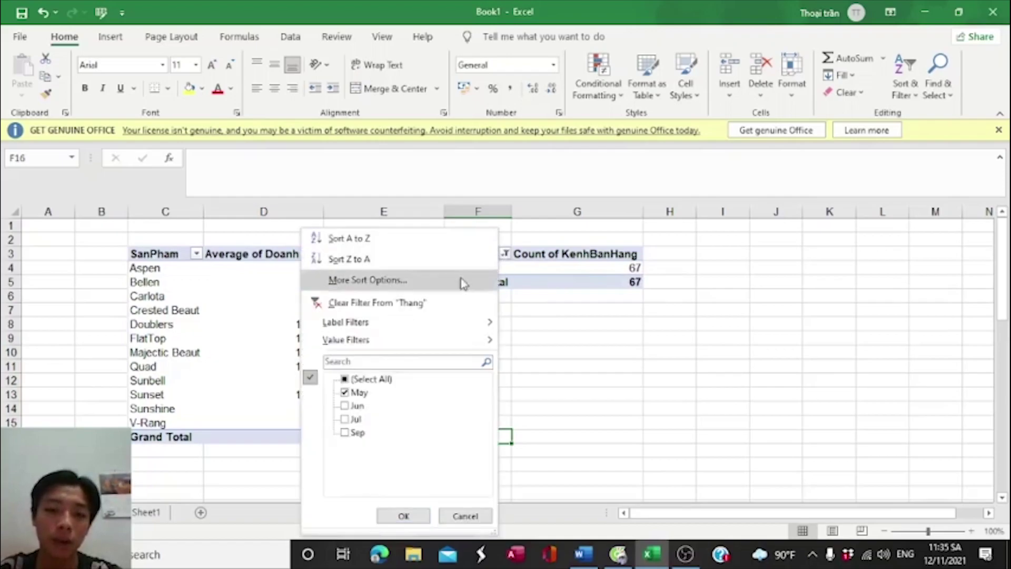
pyautogui.click(344, 405)
pyautogui.click(416, 516)
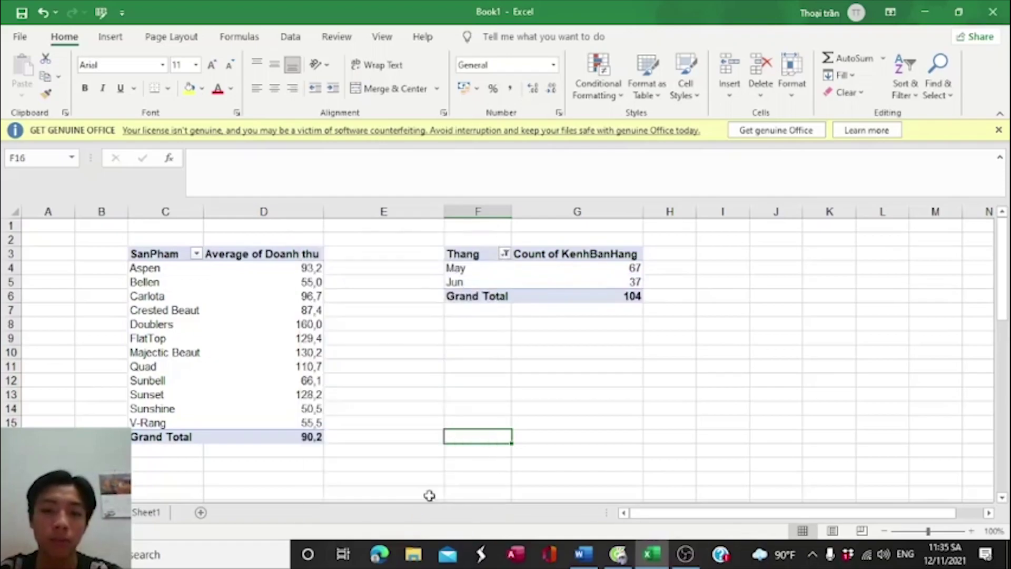
pyautogui.click(504, 254)
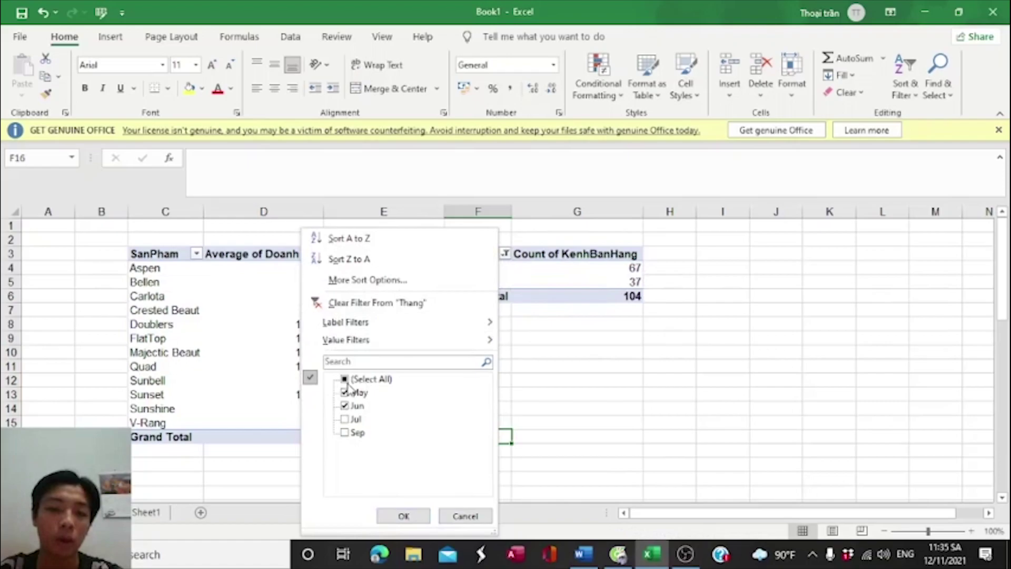
pyautogui.click(345, 379)
pyautogui.click(413, 514)
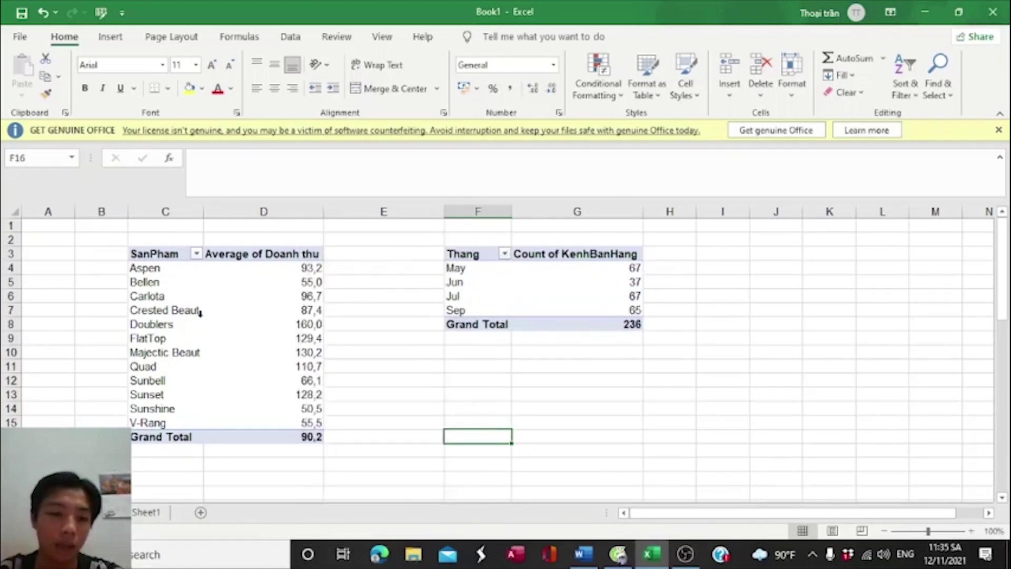
pyautogui.click(543, 412)
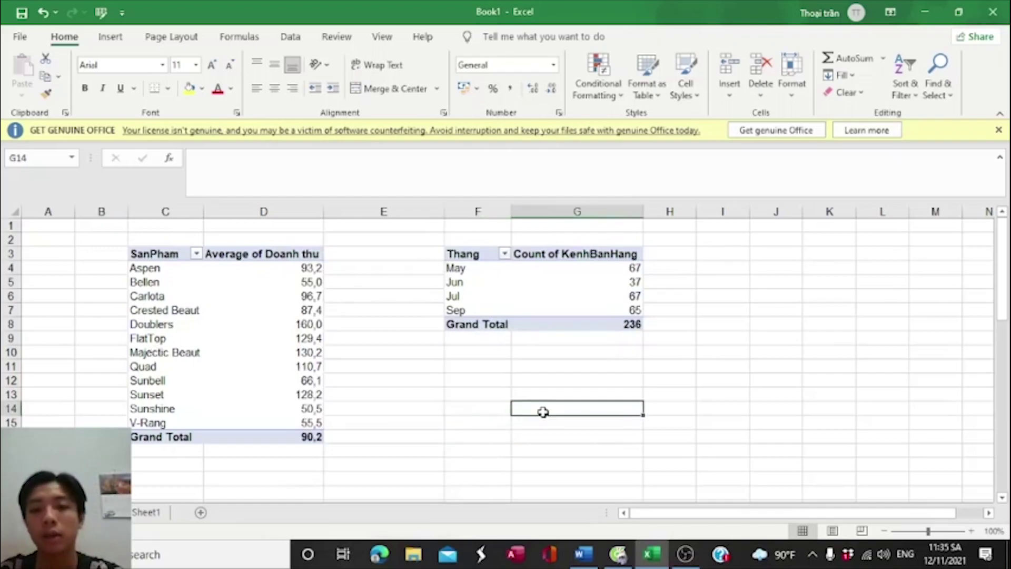
# - Add a Thang slicer to the month-count pivot using Add as Slicer in the field list
pyautogui.click(763, 283)
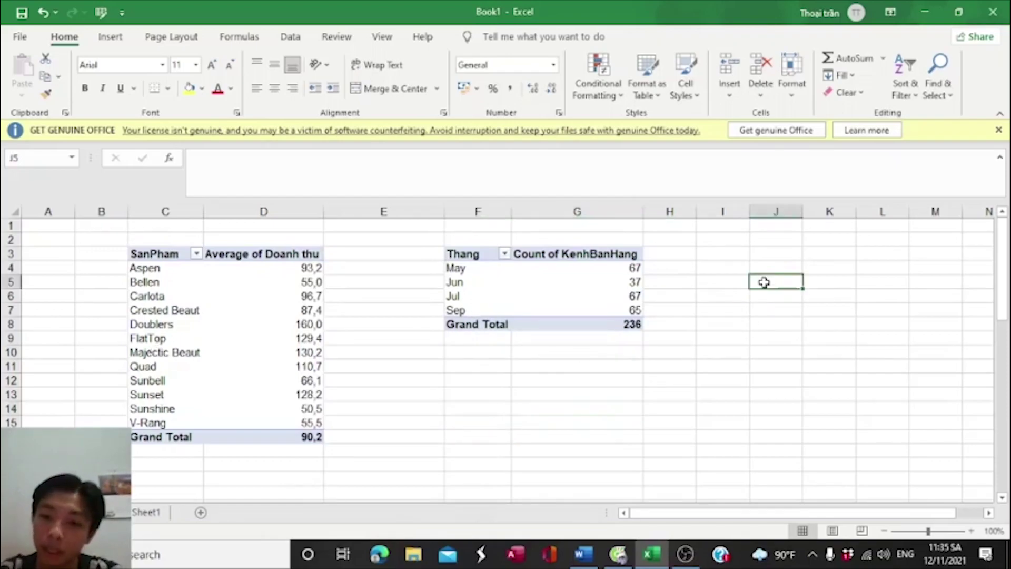
pyautogui.click(454, 282)
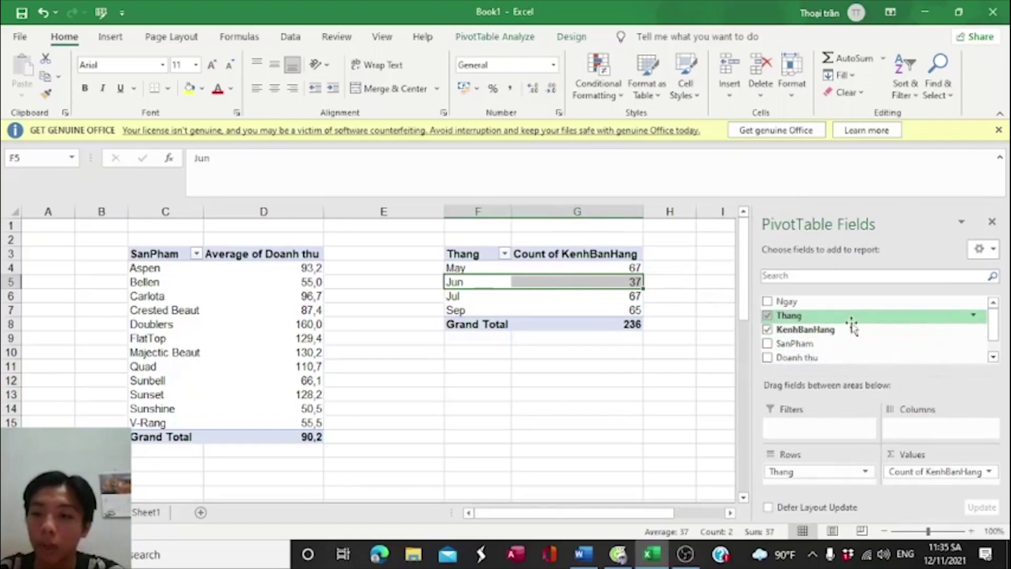
pyautogui.rightClick(889, 316)
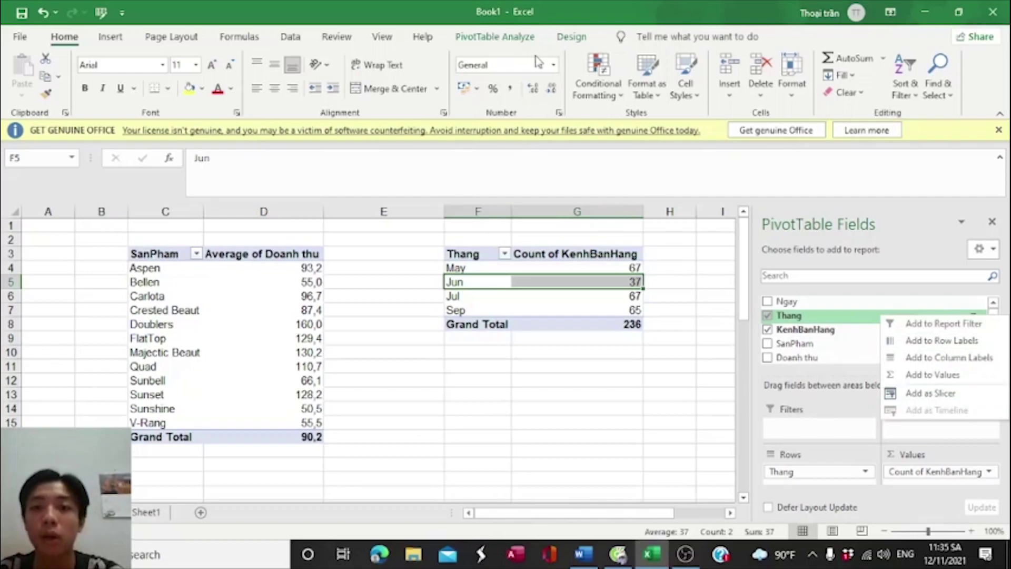
pyautogui.click(510, 41)
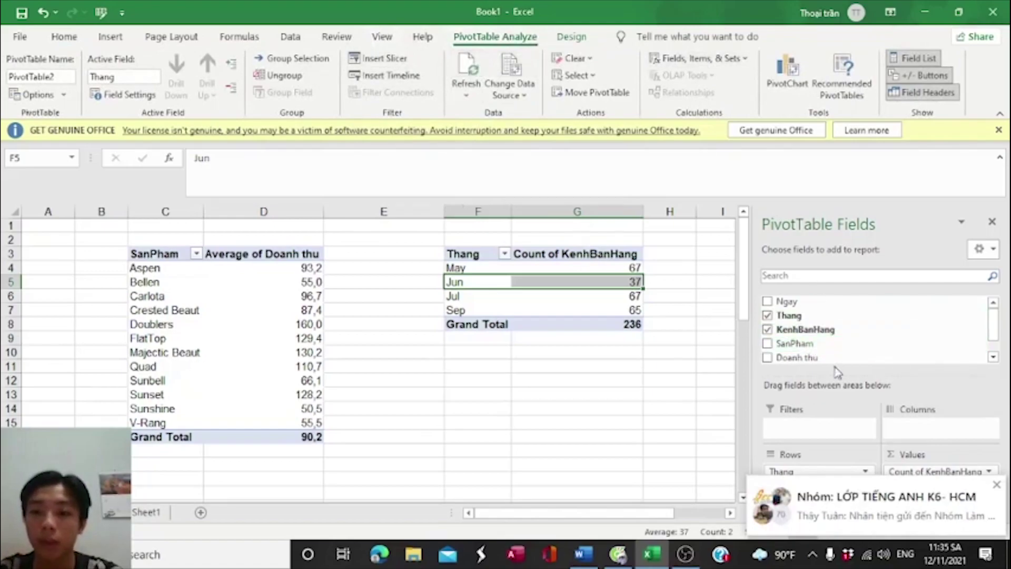
pyautogui.rightClick(819, 316)
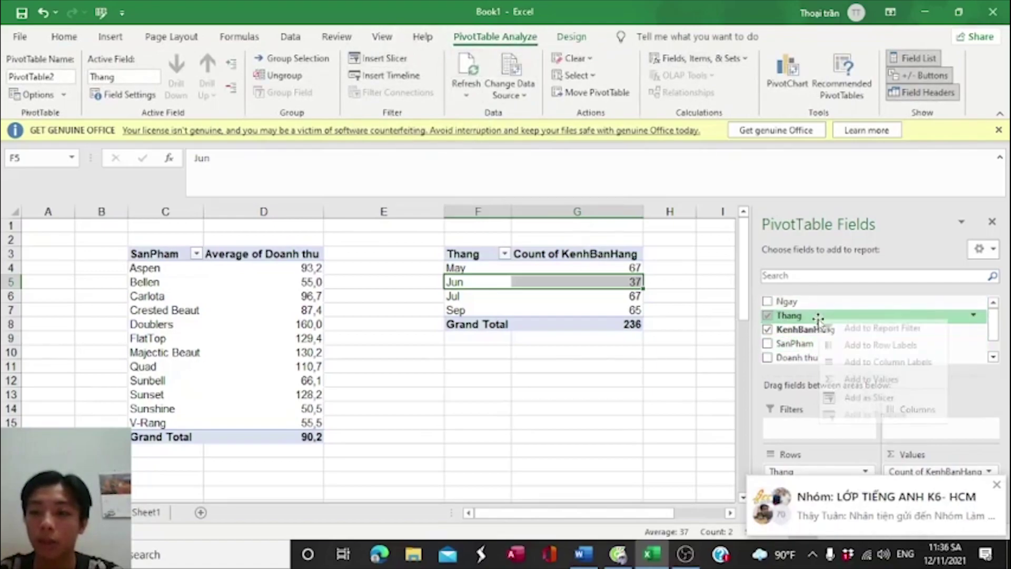
pyautogui.click(885, 398)
# - Move the Thang slicer between the pivots and pick May, giving a total of 67
pyautogui.moveTo(390, 274)
pyautogui.mouseDown()
pyautogui.moveTo(342, 250)
pyautogui.moveTo(360, 277)
pyautogui.mouseUp()
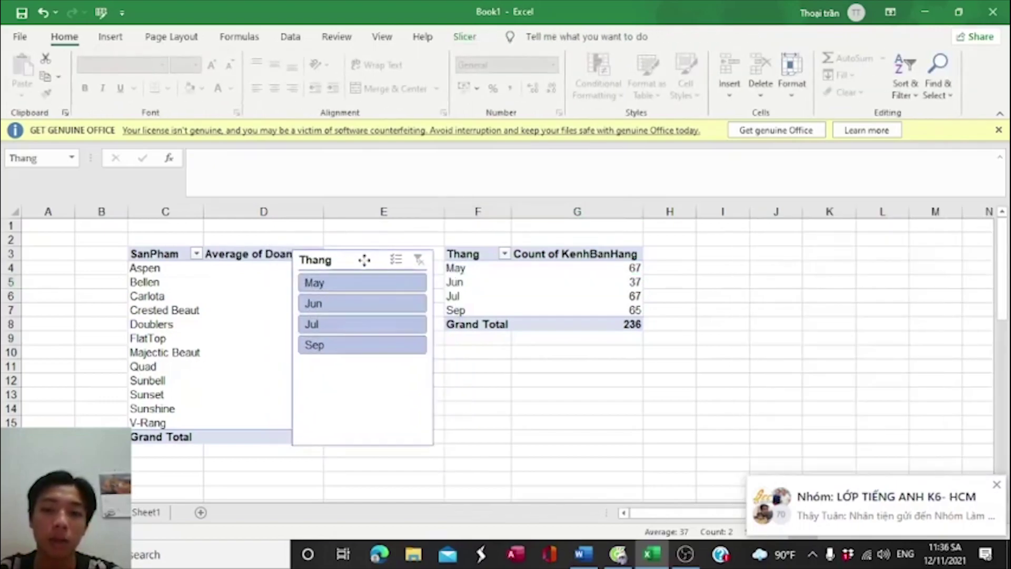
pyautogui.click(504, 254)
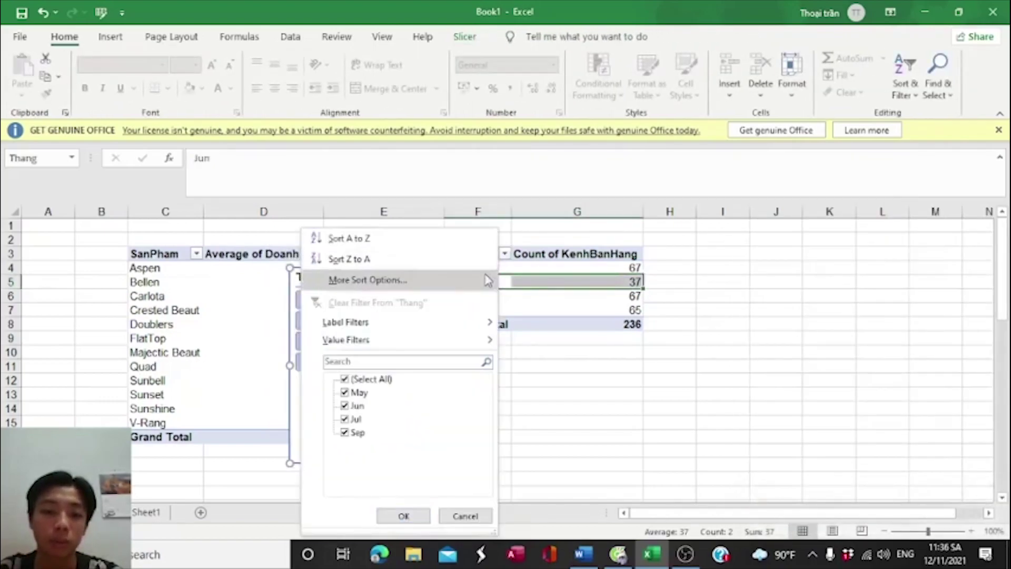
pyautogui.click(610, 495)
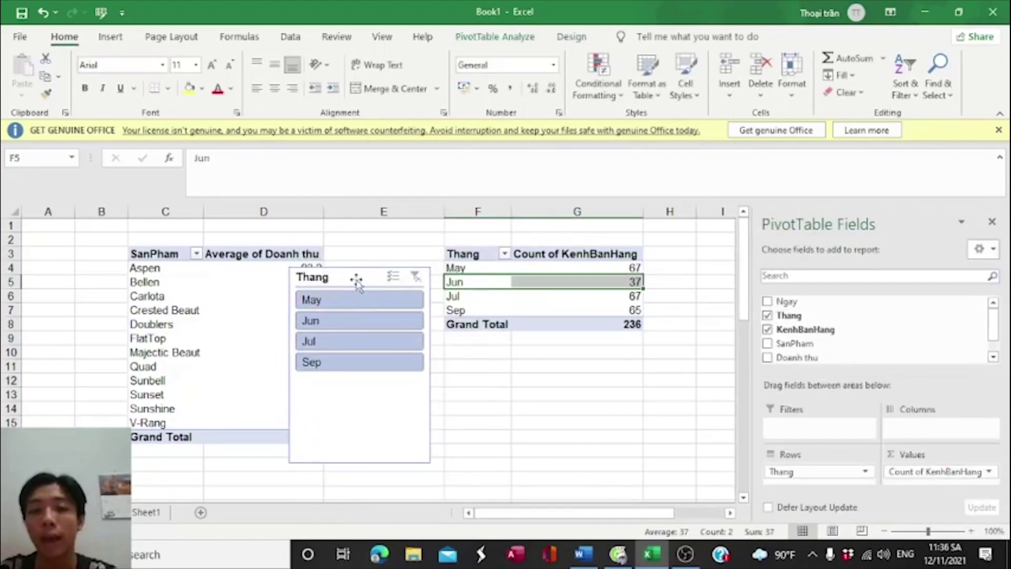
pyautogui.moveTo(350, 280)
pyautogui.mouseDown()
pyautogui.moveTo(334, 294)
pyautogui.moveTo(378, 285)
pyautogui.mouseUp()
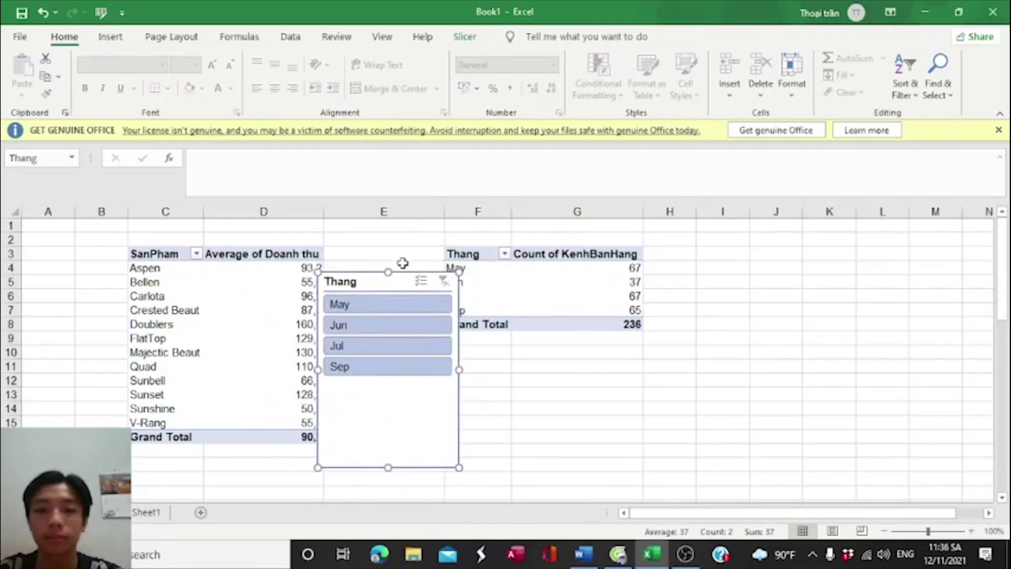
pyautogui.click(392, 304)
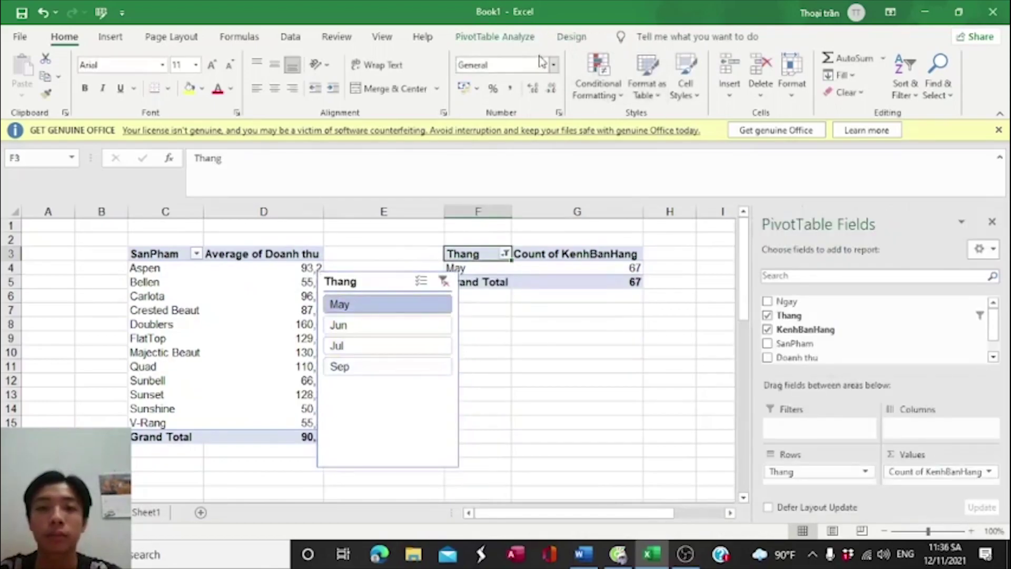
# - Look through the PivotTable Design, Analyze, Help and View tabs, then reselect the slicer
pyautogui.click(571, 37)
pyautogui.click(515, 41)
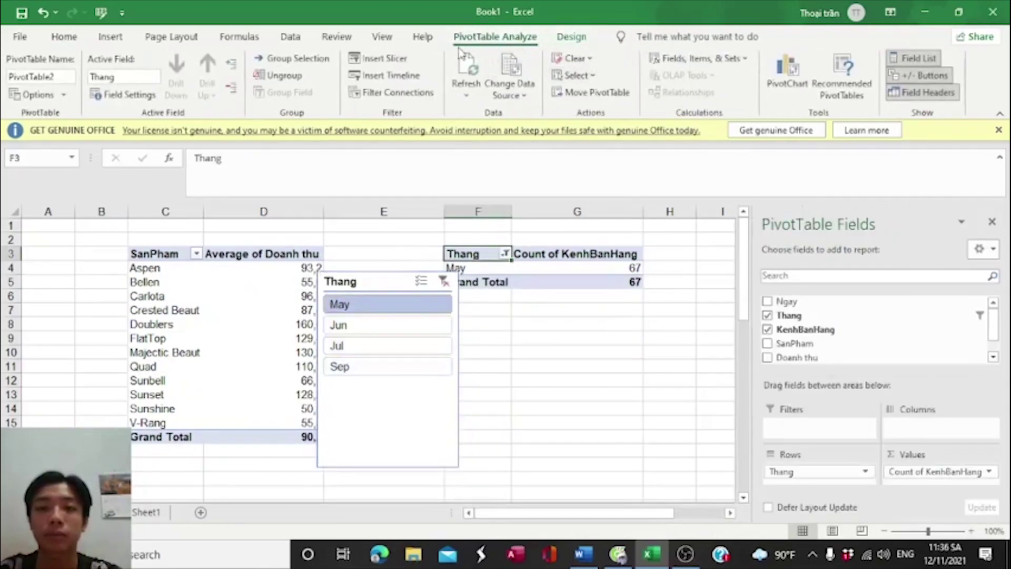
pyautogui.click(422, 38)
pyautogui.click(380, 37)
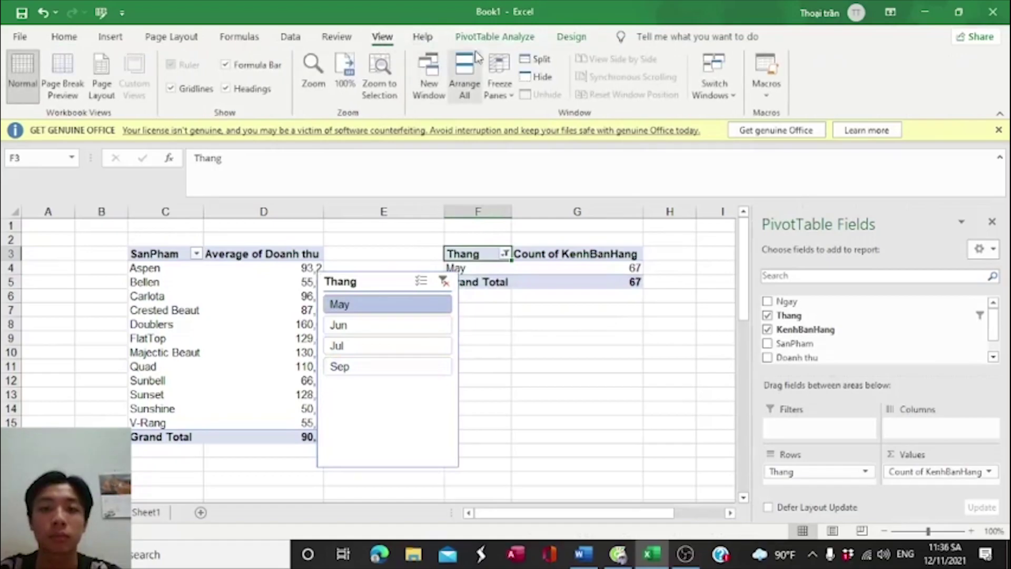
pyautogui.click(495, 37)
pyautogui.click(571, 37)
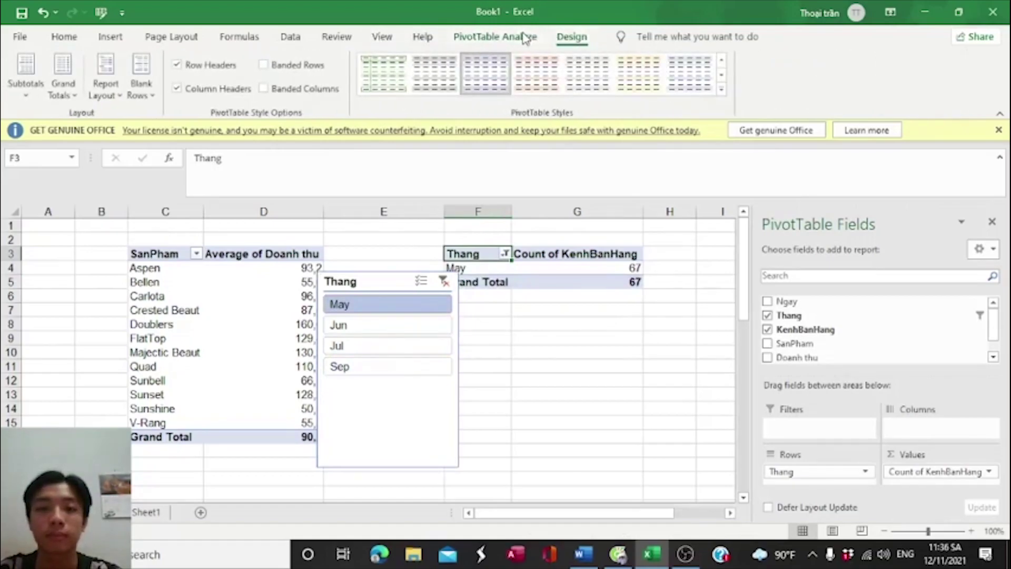
pyautogui.click(521, 38)
pyautogui.click(395, 274)
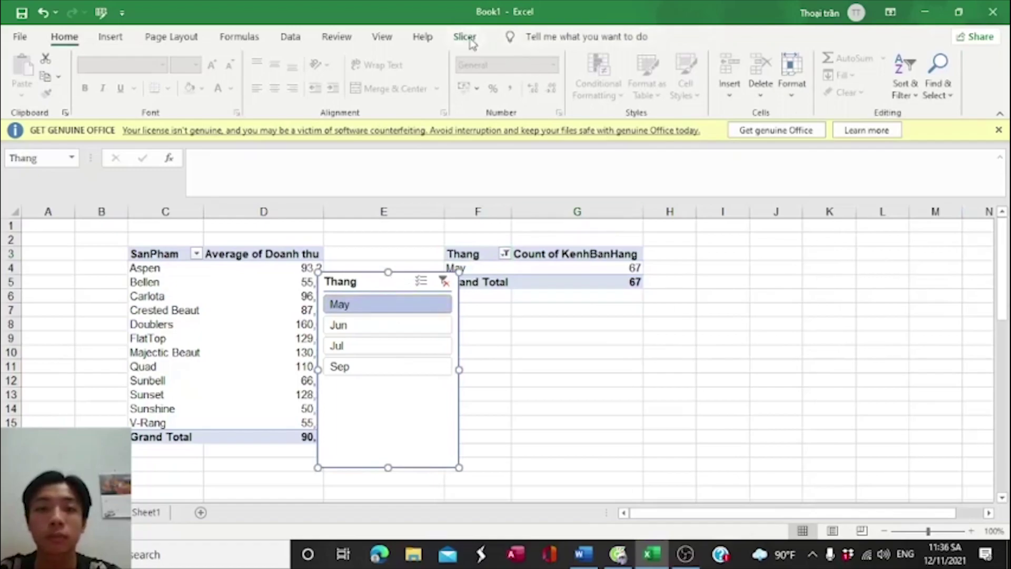
# - Give the Thang slicer 4 columns and resize it to a one-row strip below the pivots
pyautogui.click(465, 38)
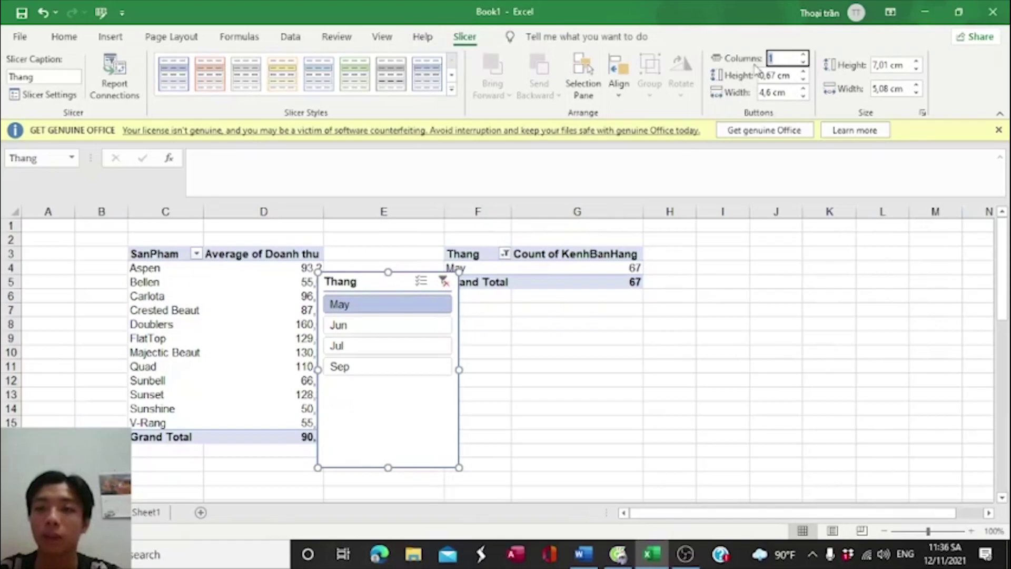
pyautogui.write('4')
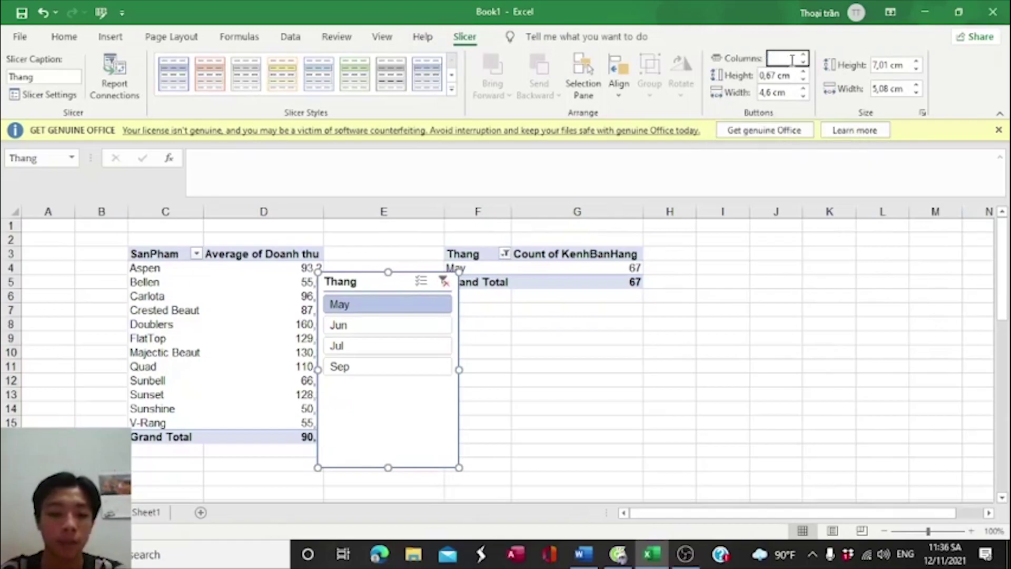
pyautogui.press('Return')
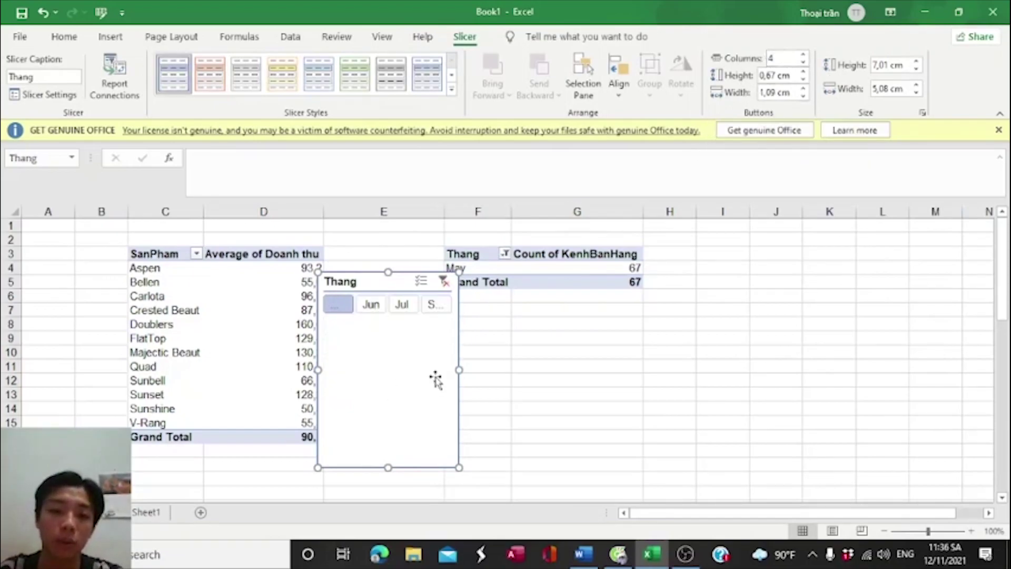
pyautogui.moveTo(457, 371); pyautogui.dragTo(570, 370)
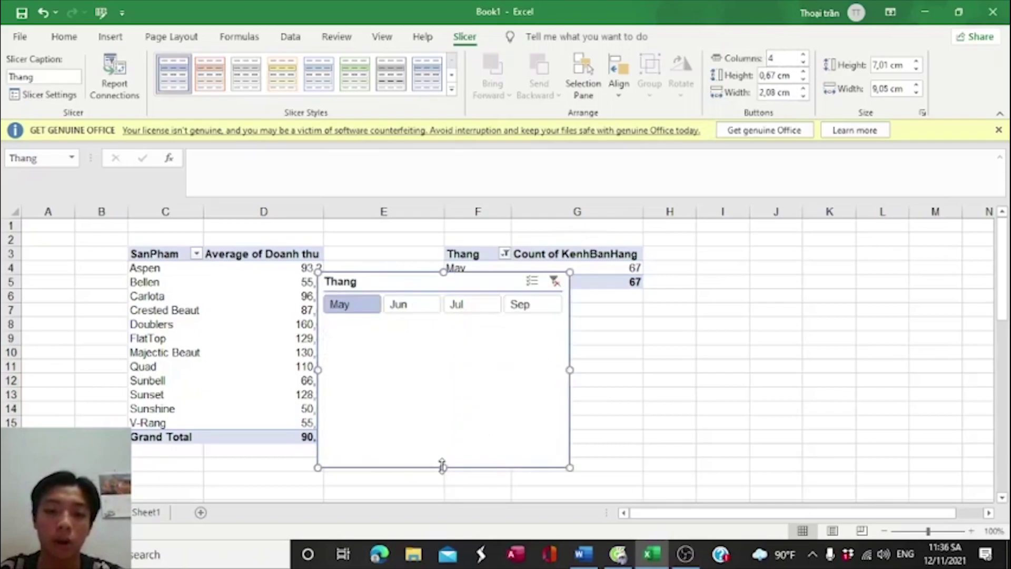
pyautogui.moveTo(453, 454); pyautogui.dragTo(452, 340)
pyautogui.moveTo(478, 303)
pyautogui.mouseDown()
pyautogui.moveTo(479, 338)
pyautogui.moveTo(452, 323)
pyautogui.mouseUp()
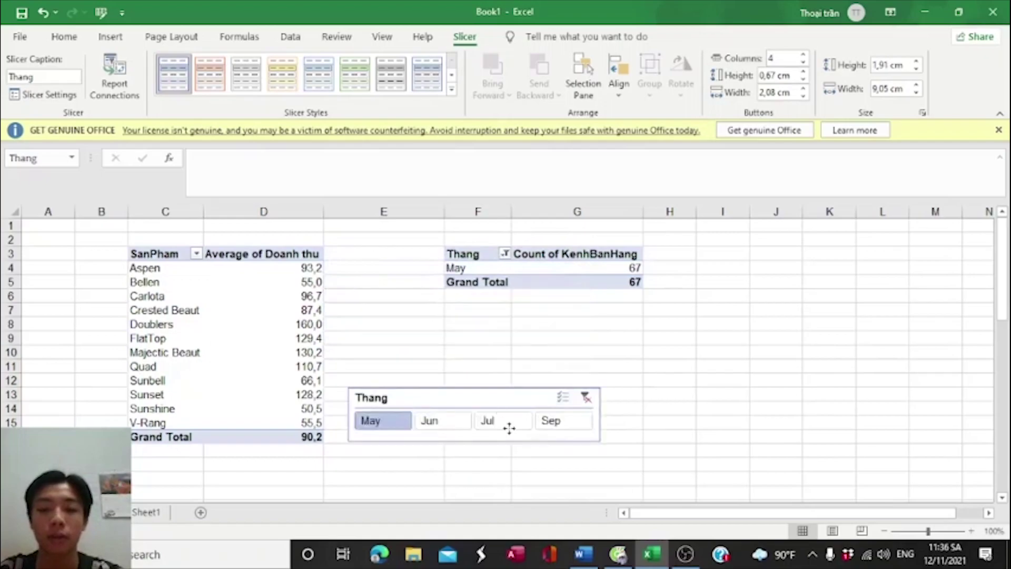
pyautogui.moveTo(476, 278)
pyautogui.mouseDown()
pyautogui.moveTo(525, 373)
pyautogui.moveTo(512, 330)
pyautogui.mouseUp()
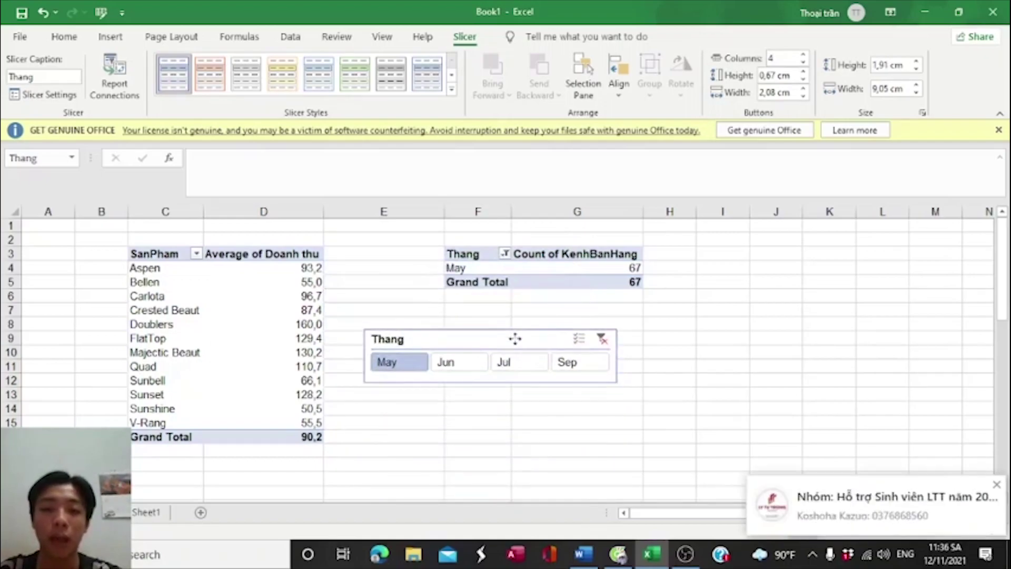
# - Filter the month pivot to Jun, Jul, Sep and Jul one at a time from the slicer
pyautogui.click(457, 362)
pyautogui.click(499, 363)
pyautogui.click(576, 361)
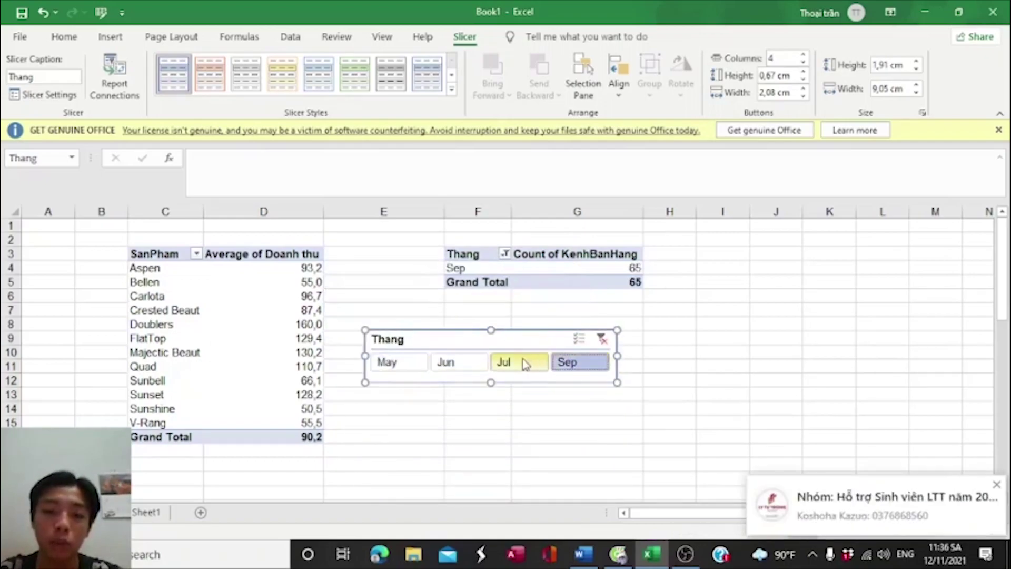
pyautogui.click(524, 361)
pyautogui.click(460, 360)
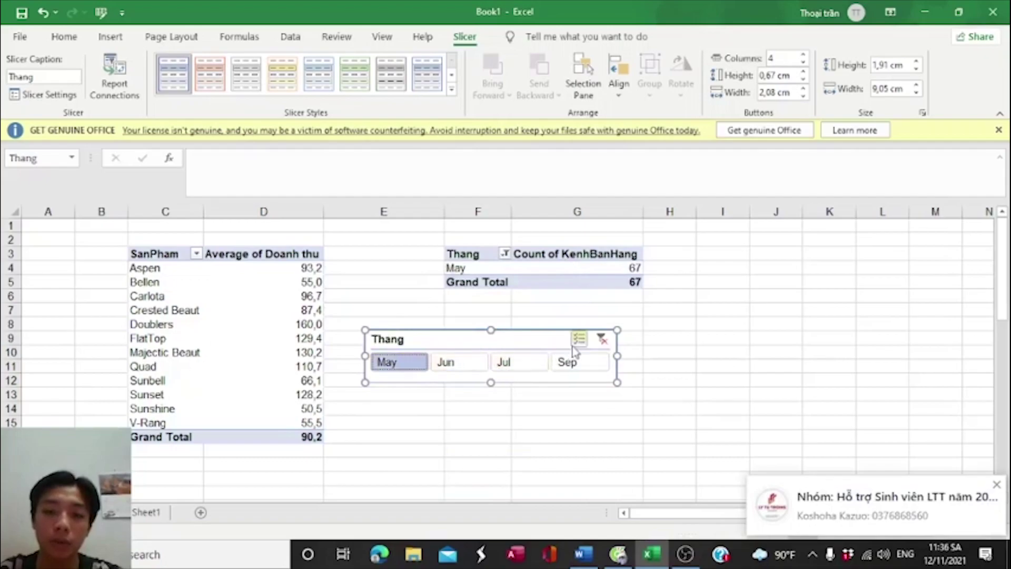
# - Select Jun, Jul and Sep with Multi-Select, then turn it off and leave Jun (37)
pyautogui.click(579, 339)
pyautogui.click(444, 364)
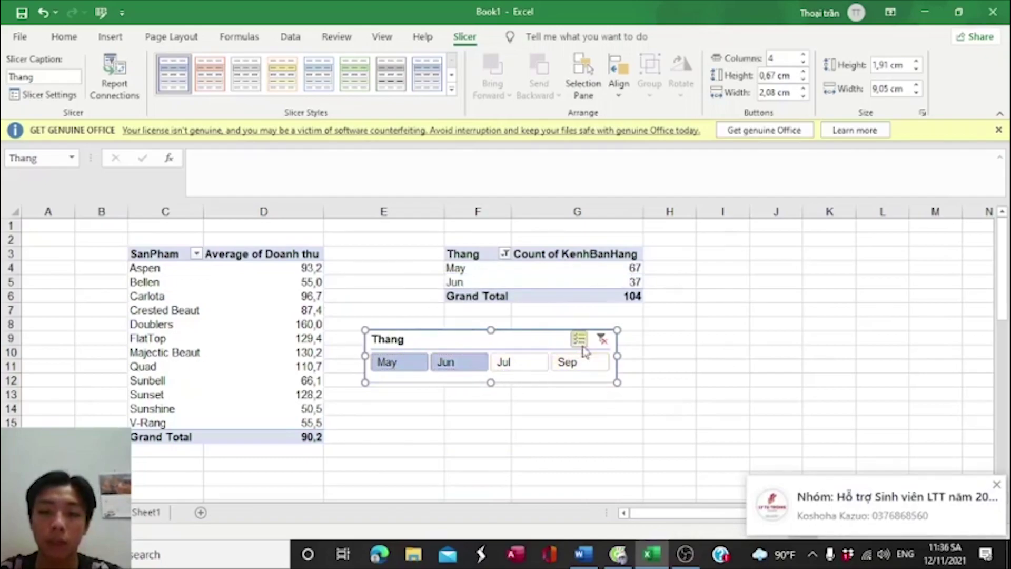
pyautogui.click(529, 365)
pyautogui.click(578, 369)
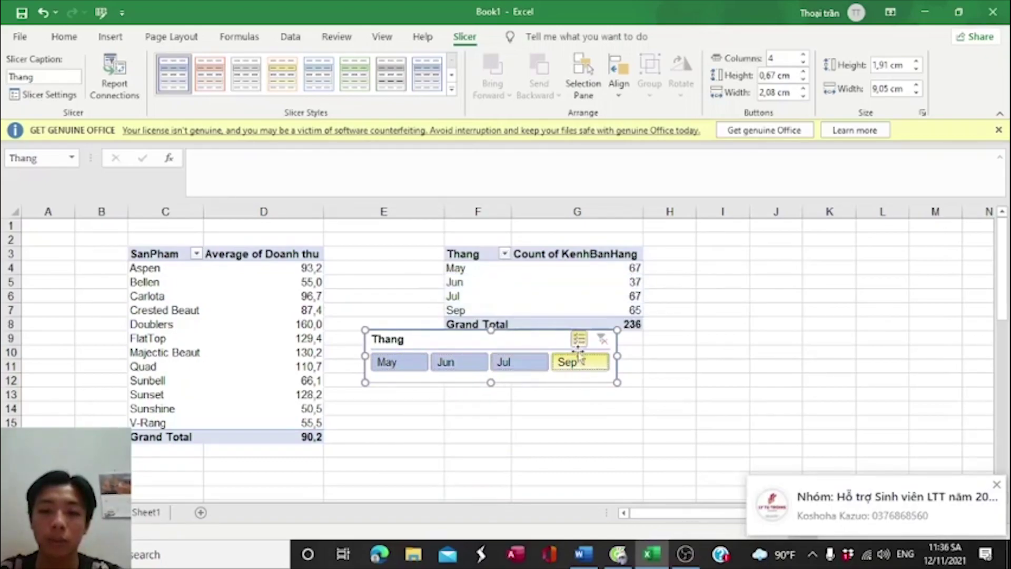
pyautogui.click(578, 338)
pyautogui.click(578, 362)
pyautogui.click(532, 362)
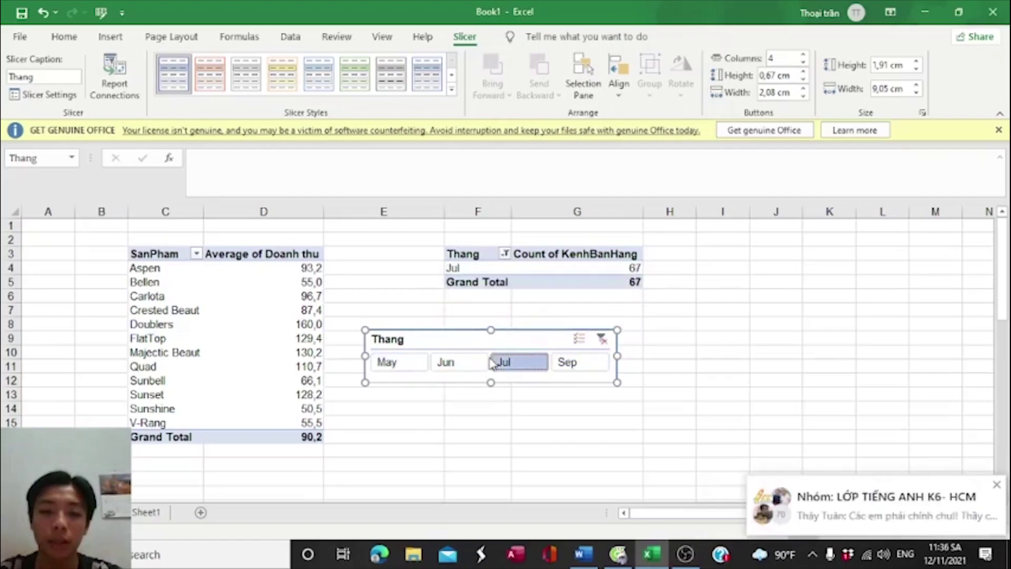
pyautogui.click(454, 363)
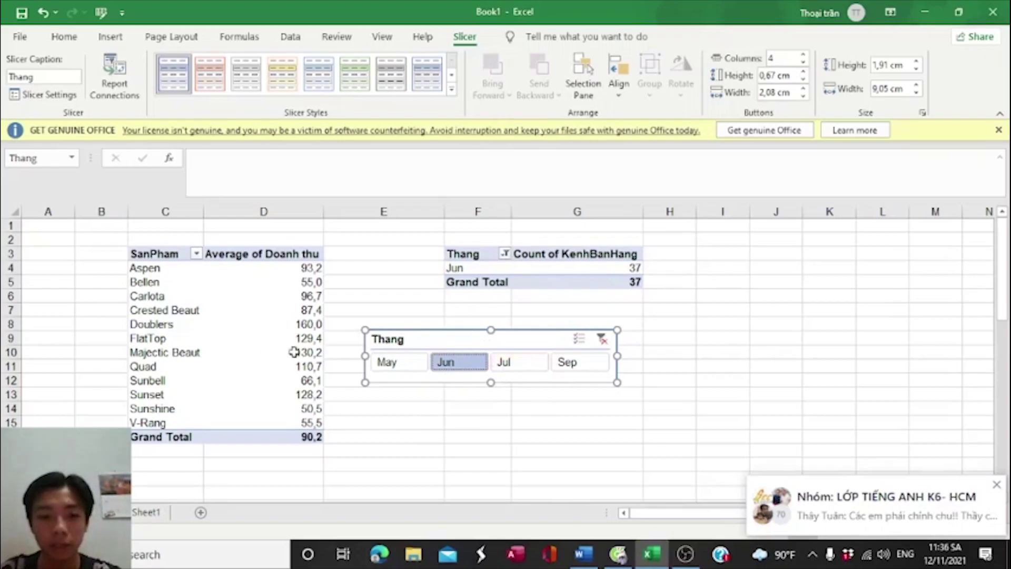
# - Connect the Thang slicer to both PivotTable1 and PivotTable2 through Report Connections
pyautogui.rightClick(444, 339)
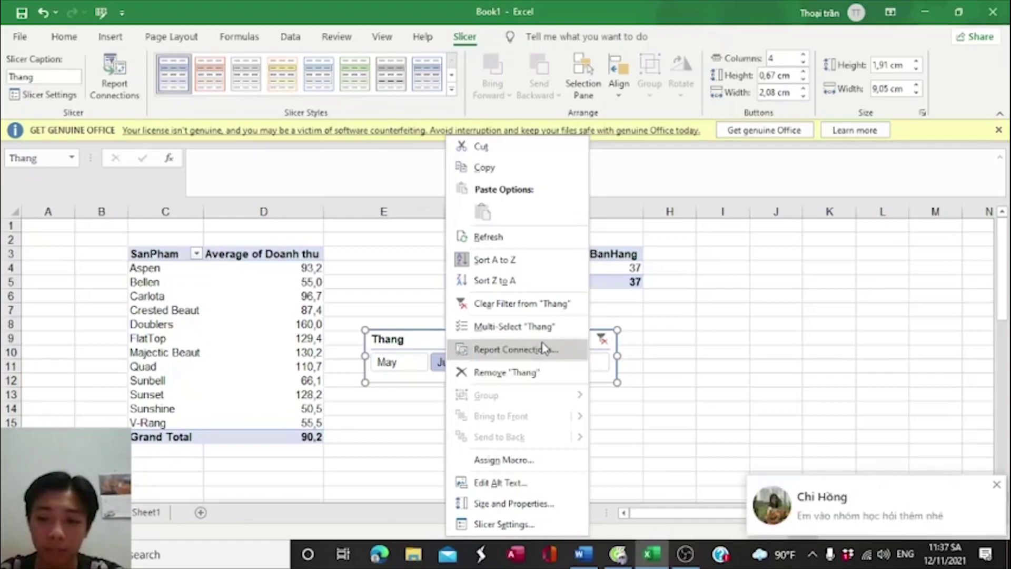
pyautogui.click(498, 357)
pyautogui.moveTo(494, 307); pyautogui.dragTo(445, 234)
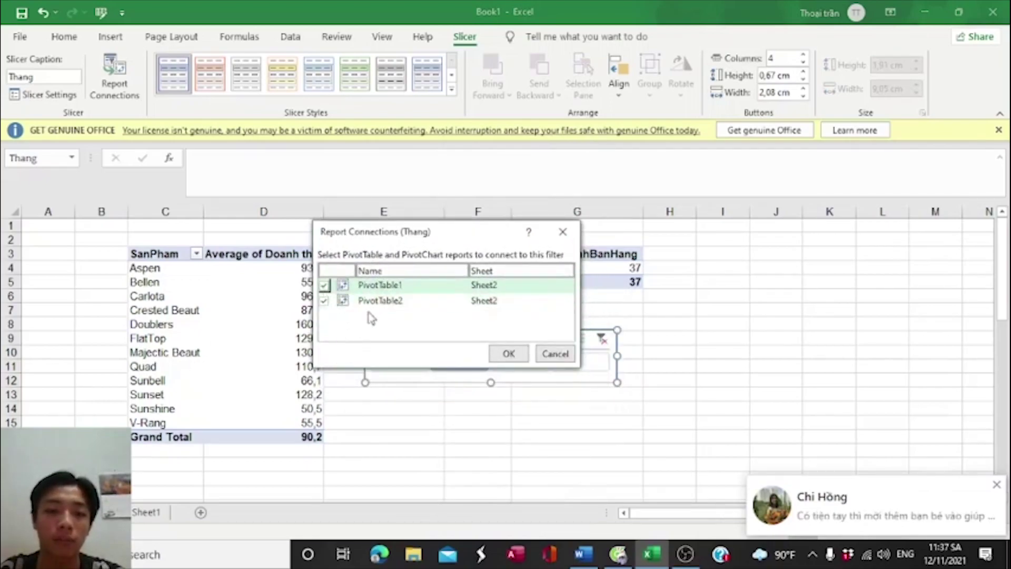
pyautogui.click(516, 355)
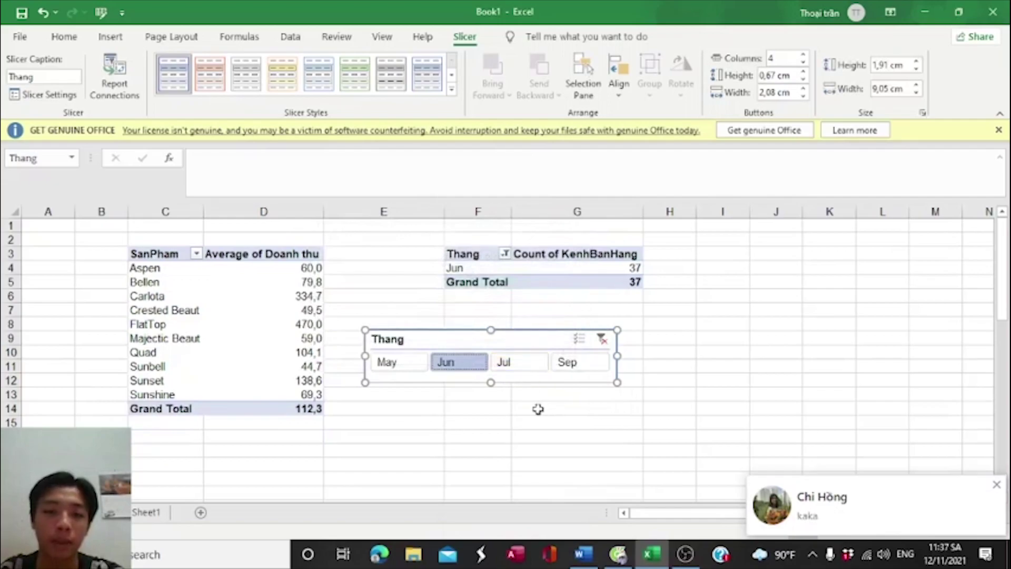
# - Test the Thang slicer by filtering both pivot tables to May, Jun, Jul and Sep
pyautogui.click(410, 362)
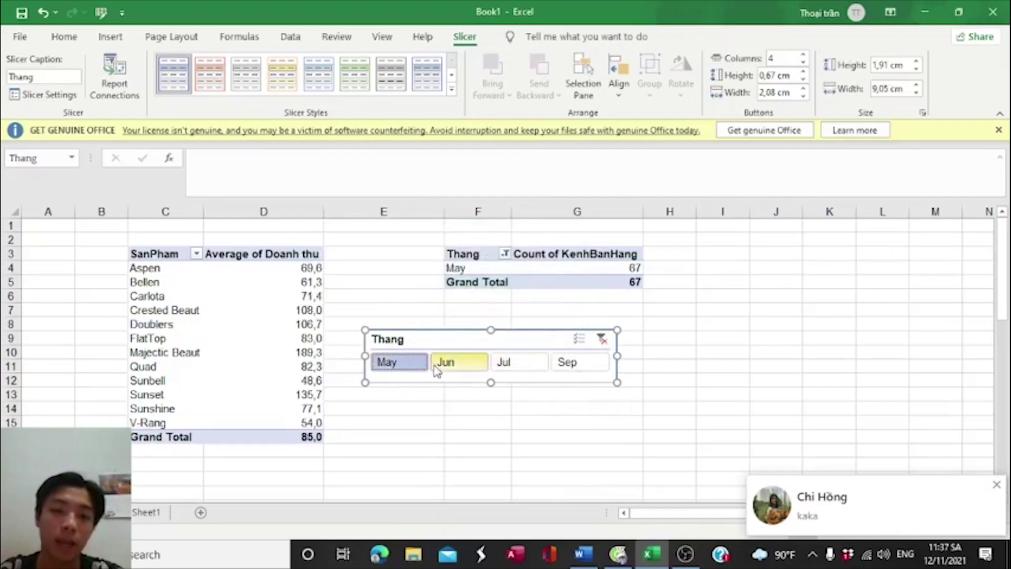
pyautogui.click(442, 363)
pyautogui.click(513, 363)
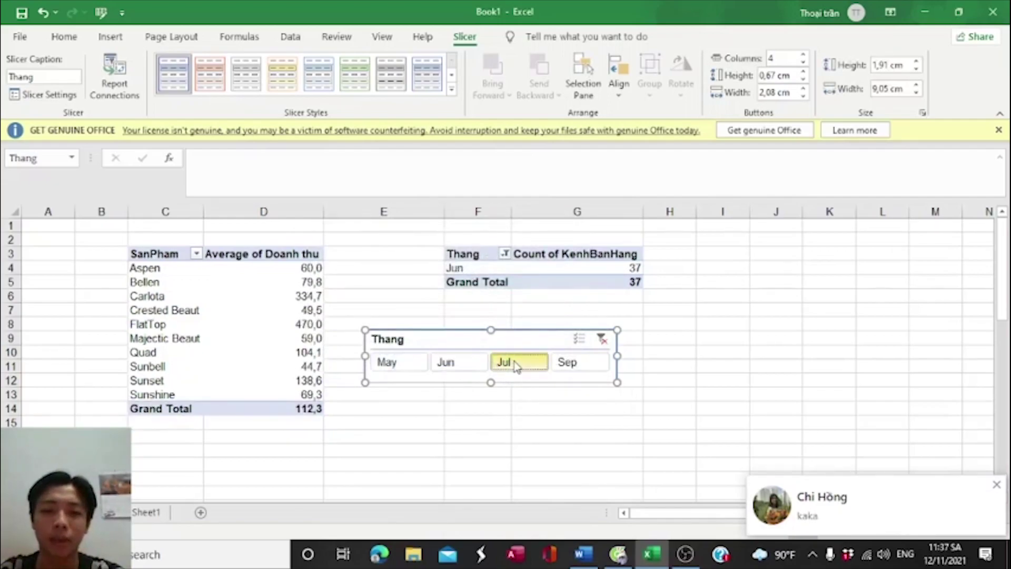
pyautogui.click(563, 366)
pyautogui.click(415, 364)
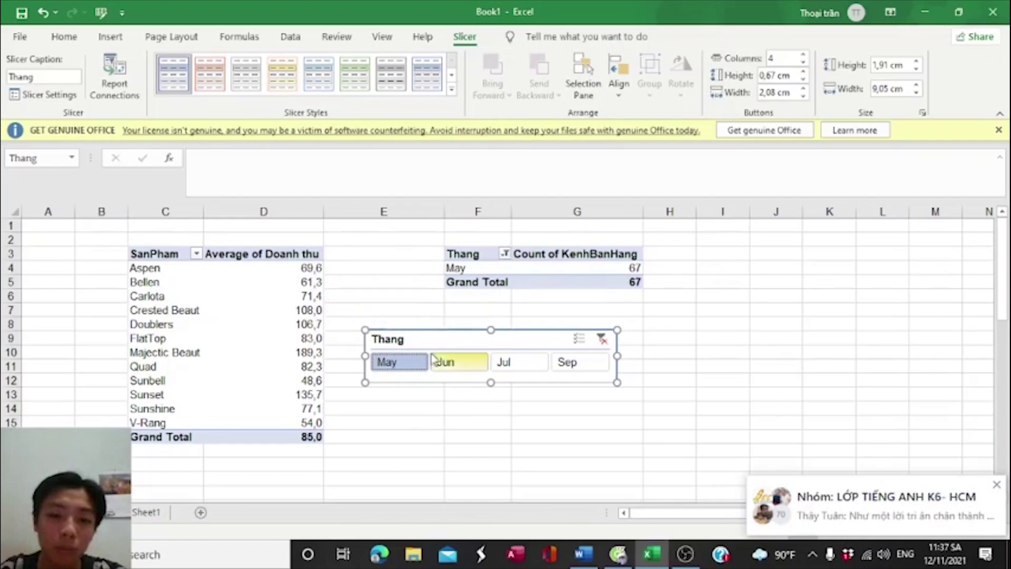
# - Cycle through the months again, end on Sep, and place the slicer beside the count pivot
pyautogui.click(444, 365)
pyautogui.click(506, 368)
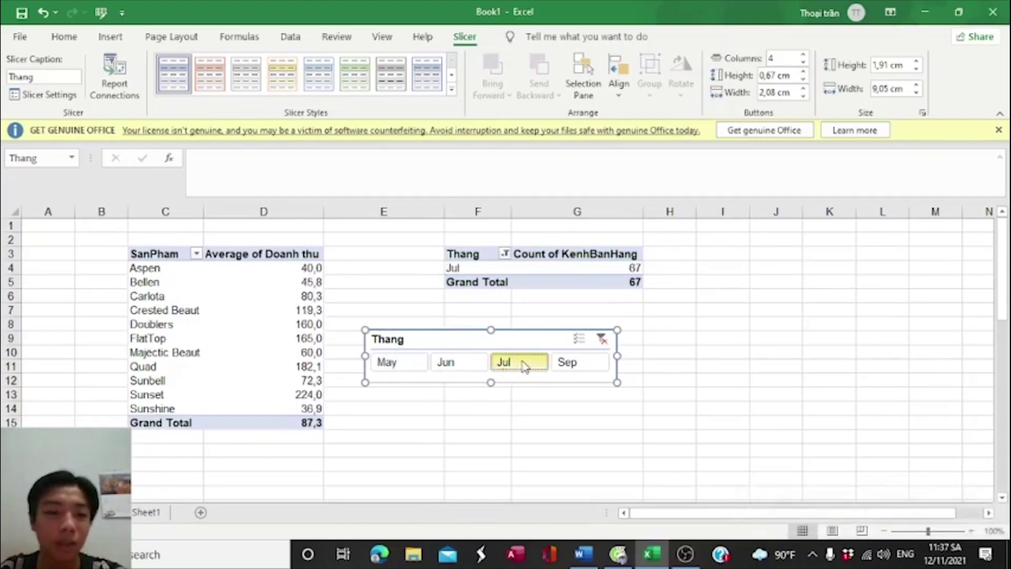
pyautogui.click(580, 367)
pyautogui.click(473, 363)
pyautogui.click(416, 362)
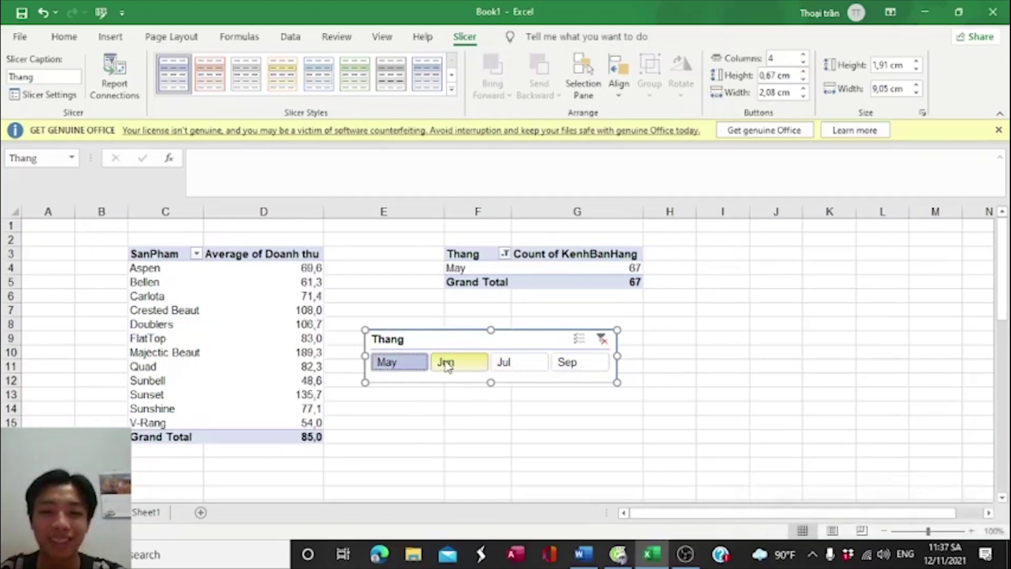
pyautogui.click(453, 364)
pyautogui.click(522, 370)
pyautogui.click(578, 365)
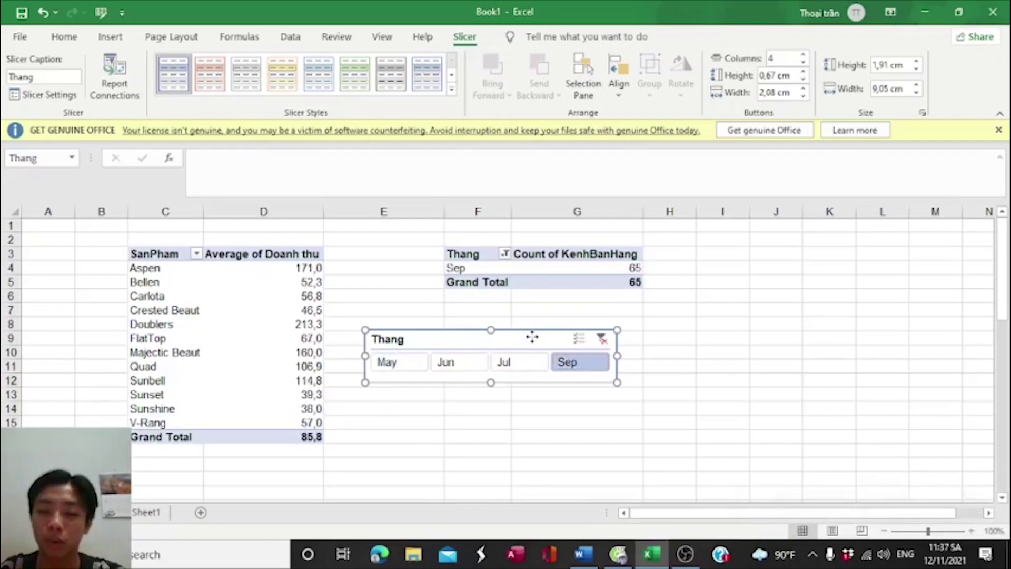
pyautogui.moveTo(558, 328)
pyautogui.mouseDown()
pyautogui.moveTo(726, 325)
pyautogui.moveTo(870, 249)
pyautogui.mouseUp()
# - Select a value in the Average of Doanh thu pivot and start a PivotChart from it
pyautogui.click(556, 393)
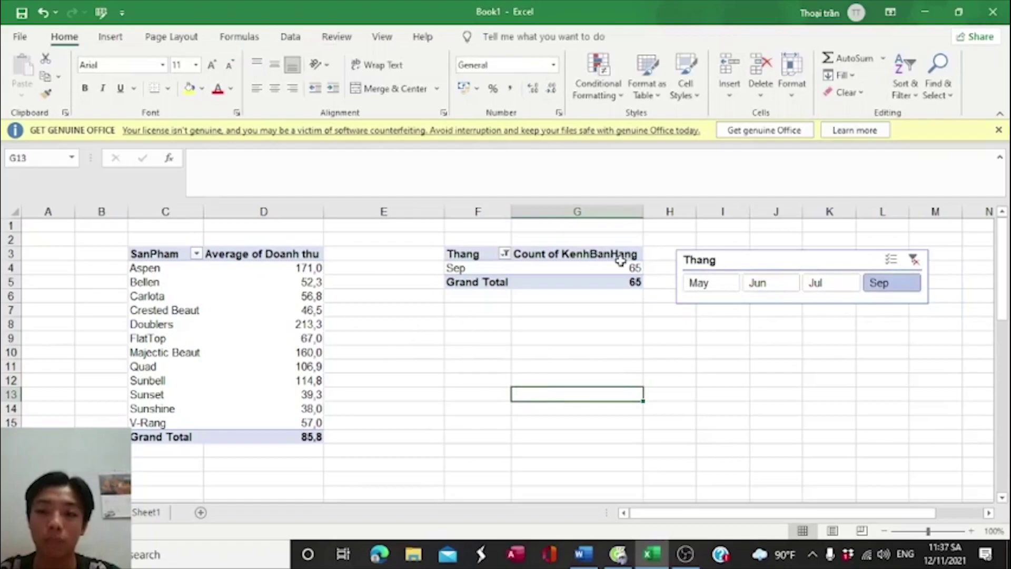
pyautogui.click(265, 343)
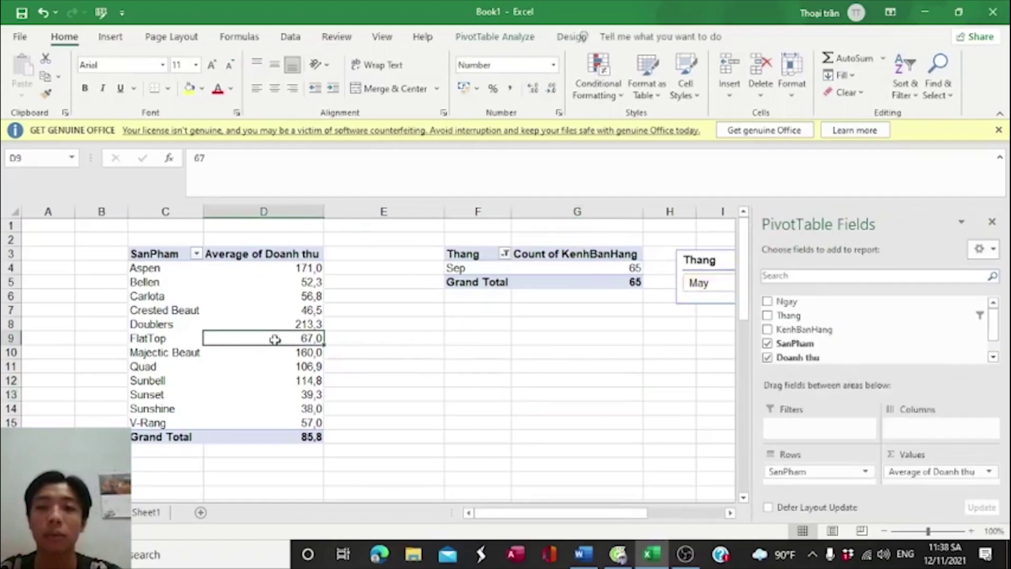
pyautogui.click(518, 43)
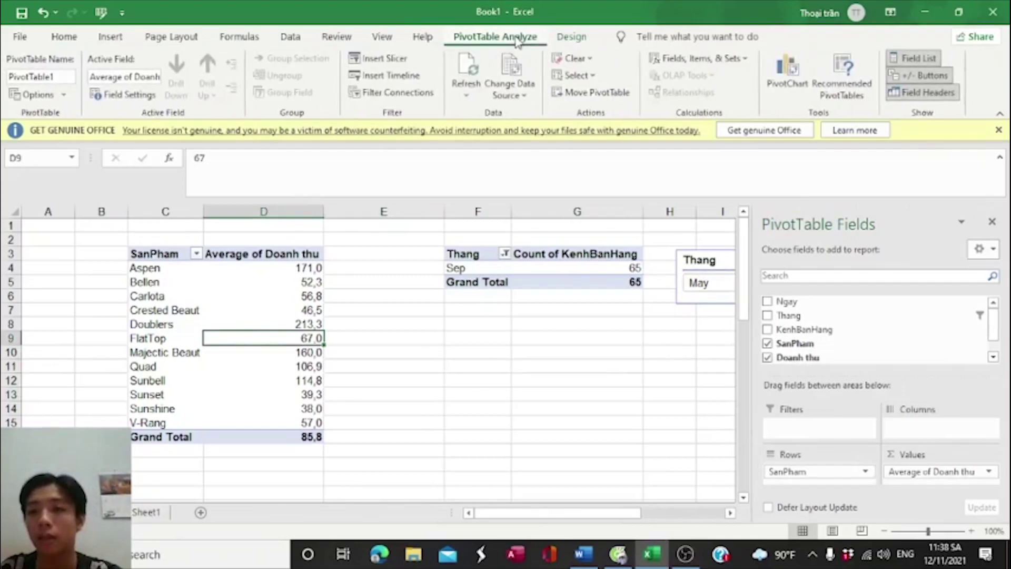
pyautogui.click(789, 99)
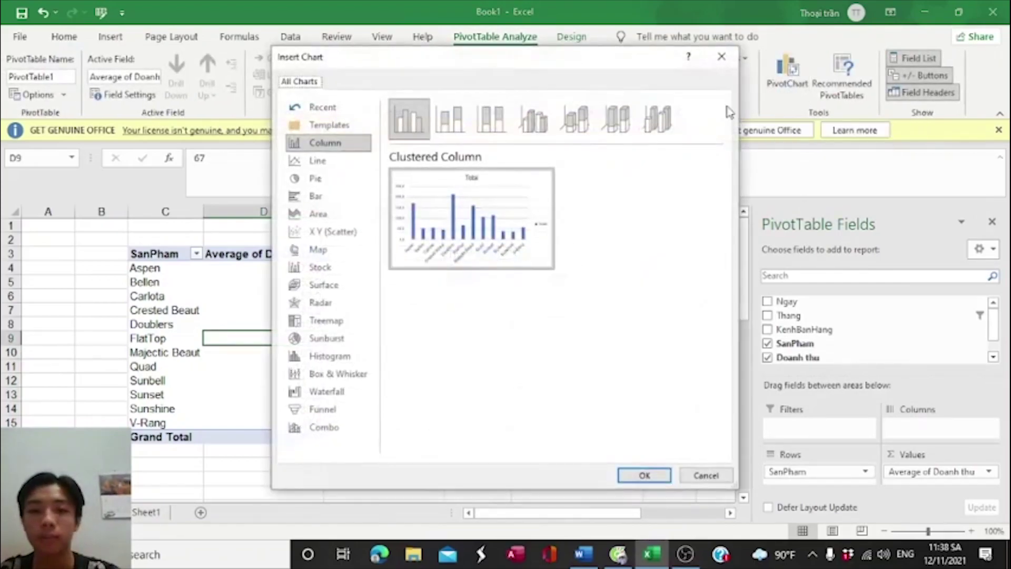
pyautogui.moveTo(530, 63); pyautogui.dragTo(647, 75)
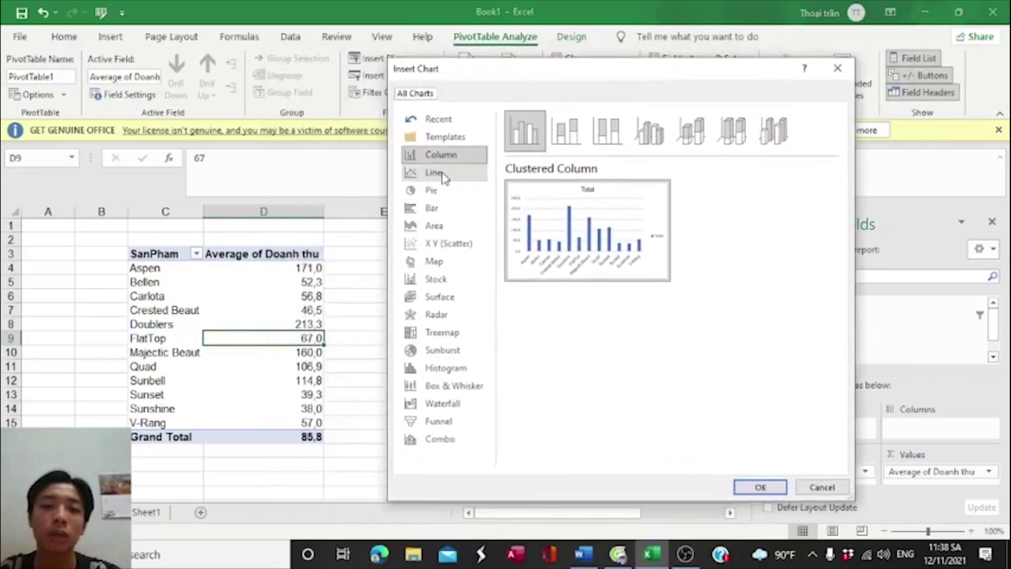
# - Preview line, pie, bar, area, scatter, stock and map chart types, returning to column
pyautogui.click(437, 173)
pyautogui.click(434, 191)
pyautogui.click(436, 208)
pyautogui.click(434, 226)
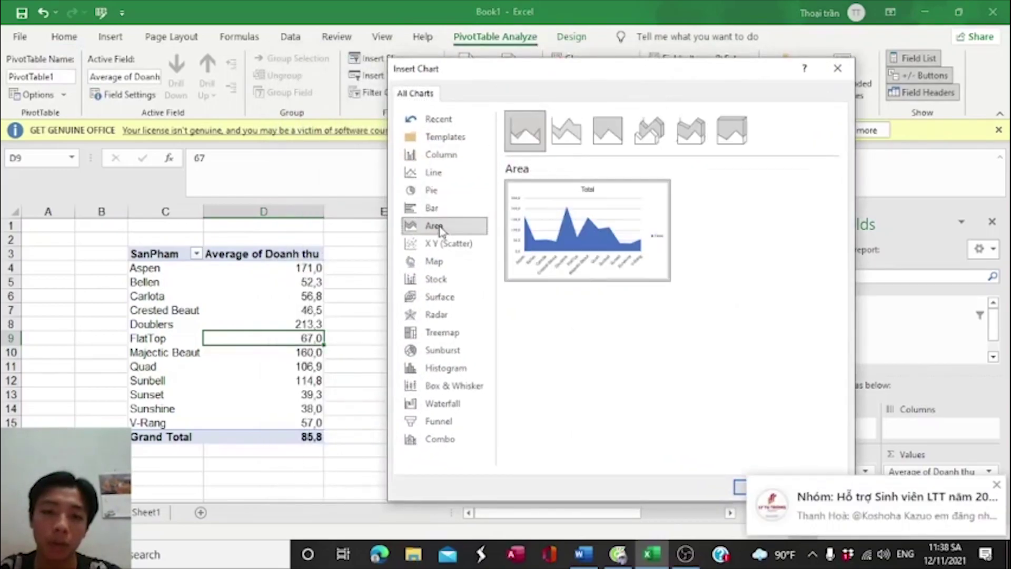
pyautogui.click(443, 243)
pyautogui.click(424, 279)
pyautogui.click(433, 261)
pyautogui.click(445, 172)
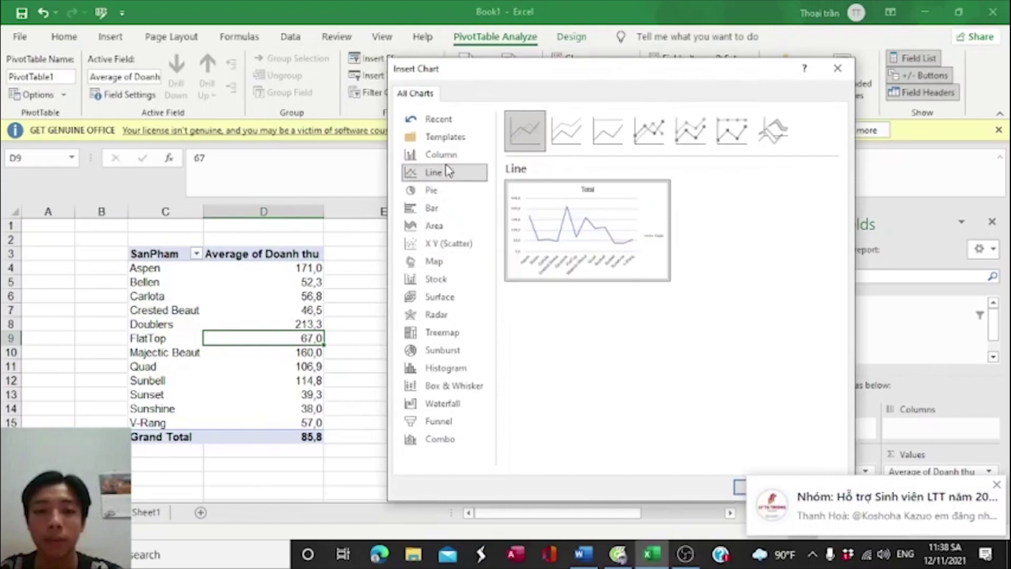
pyautogui.click(445, 155)
pyautogui.click(446, 174)
pyautogui.click(445, 137)
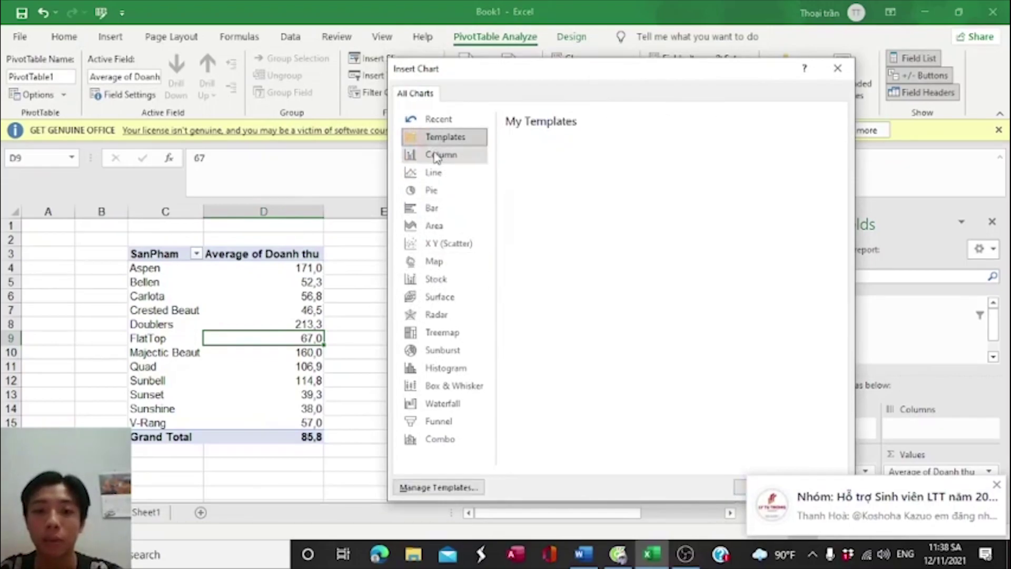
pyautogui.click(441, 154)
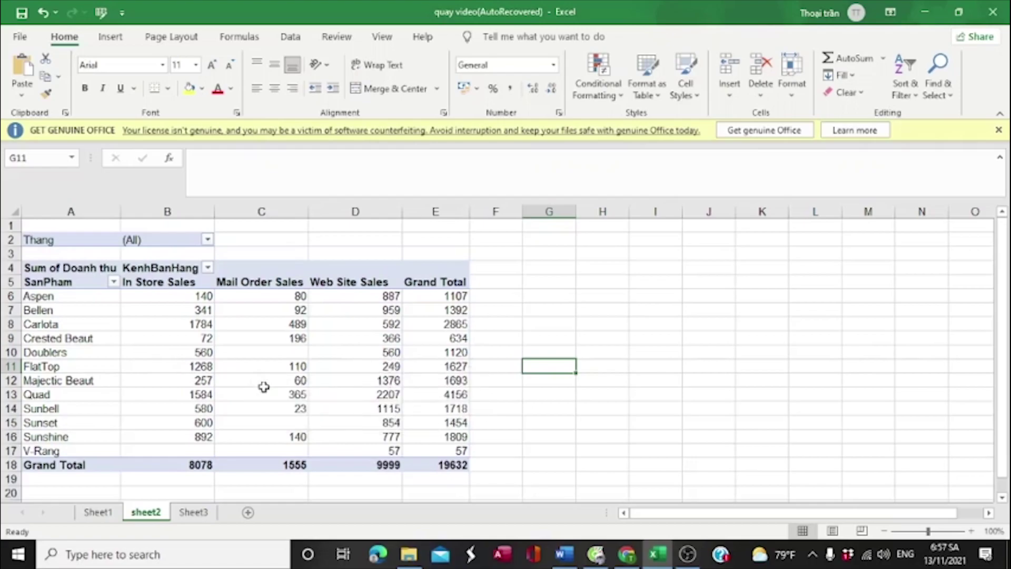
# - On Sheet1, fill rows 221–224 with copies of row 220's Majectic Beaut sale using Ctrl+D
pyautogui.scroll(-1, 305, 388)
pyautogui.scroll(1, 305, 388)
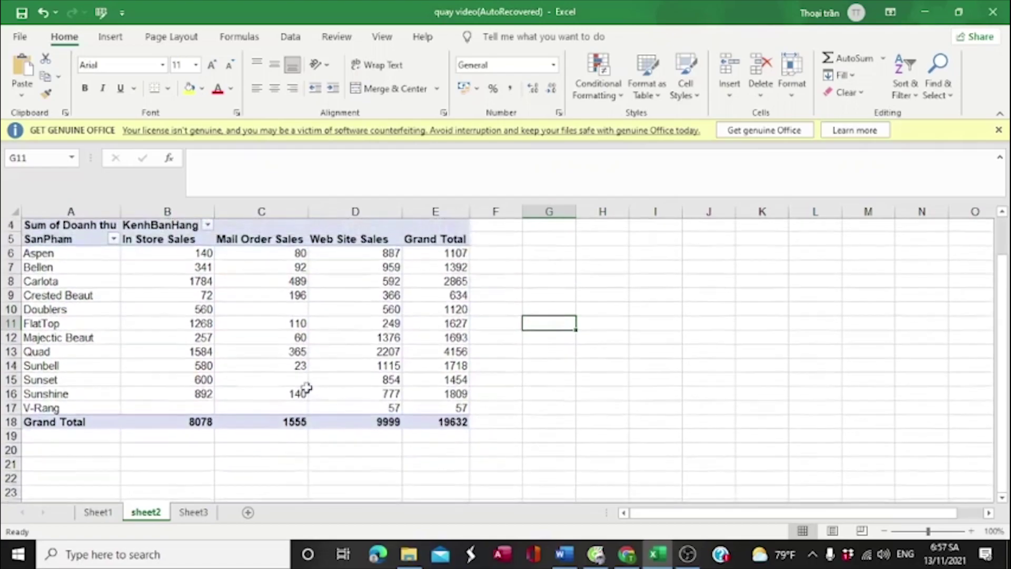
pyautogui.click(84, 513)
pyautogui.click(115, 379)
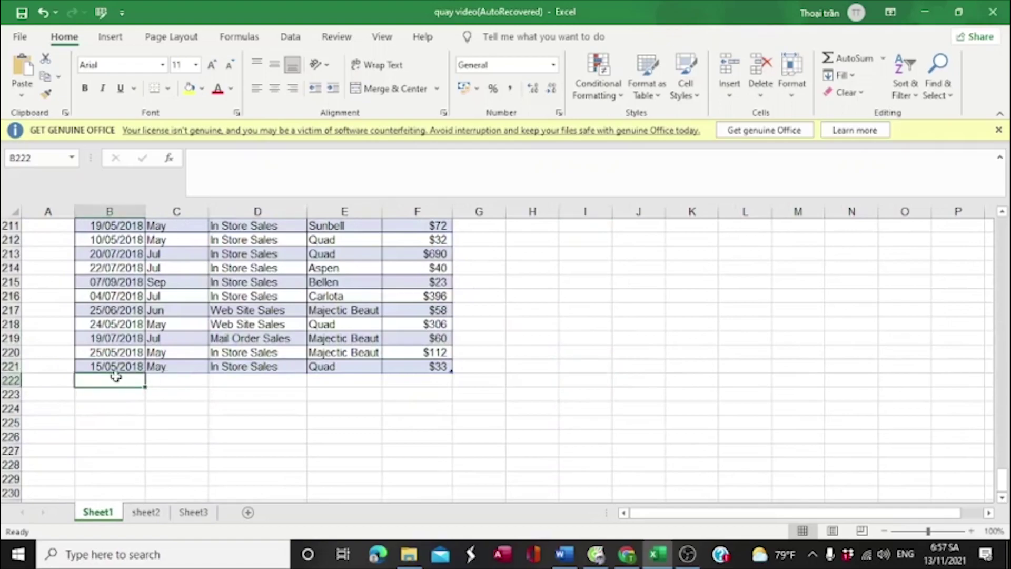
pyautogui.moveTo(115, 356); pyautogui.dragTo(445, 401)
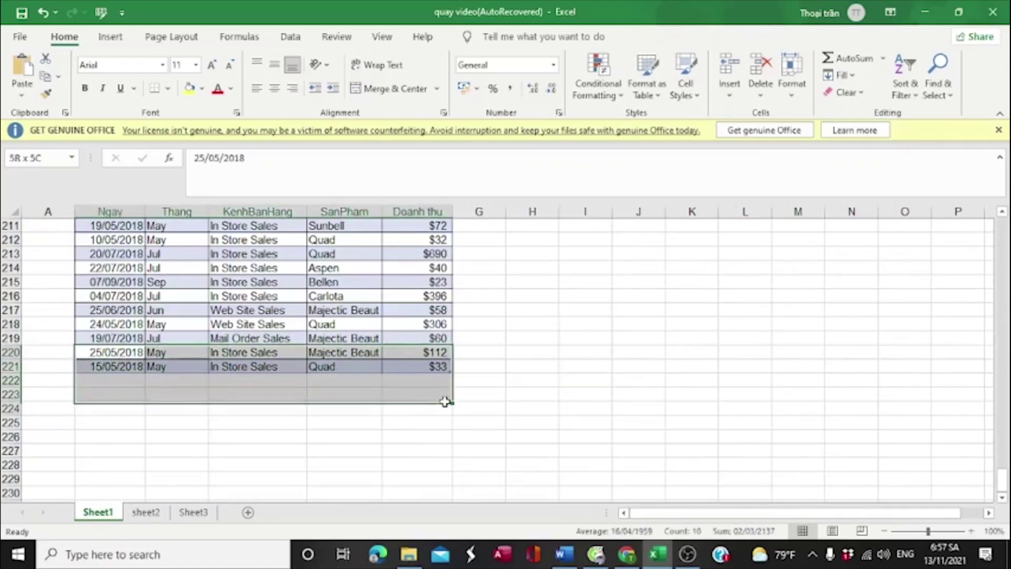
pyautogui.hotkey('ctrl', 'd')
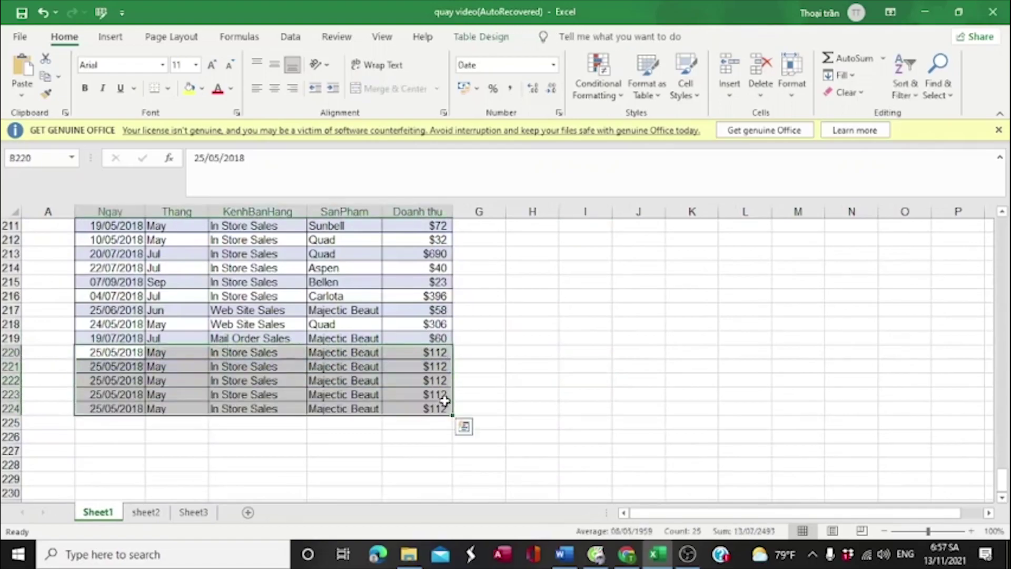
# - Change the F221–F223 revenues to $1.111.112, $3.333.112 and $3.333.112
pyautogui.click(426, 369)
pyautogui.doubleClick(442, 371)
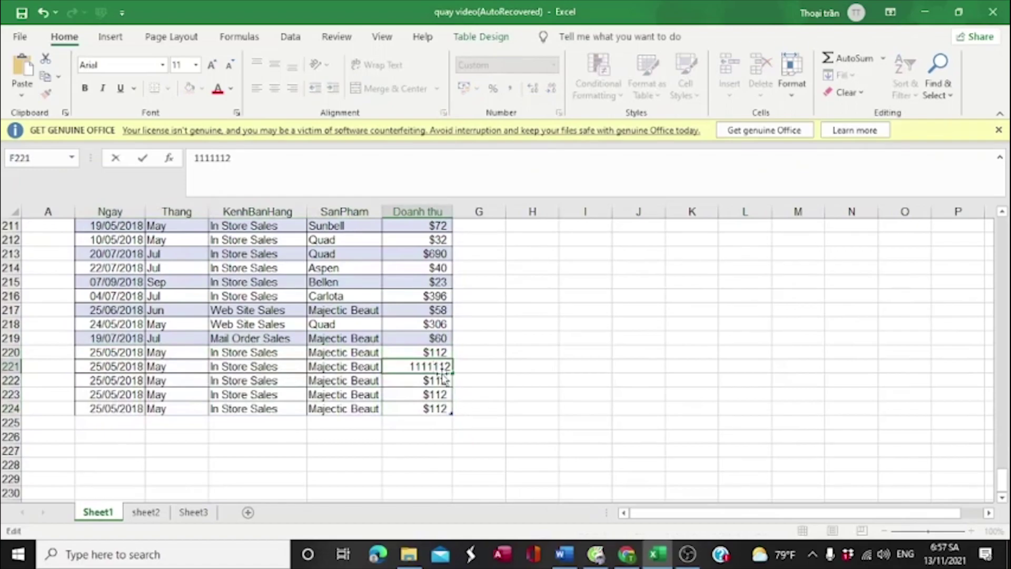
pyautogui.click(444, 377)
pyautogui.doubleClick(433, 380)
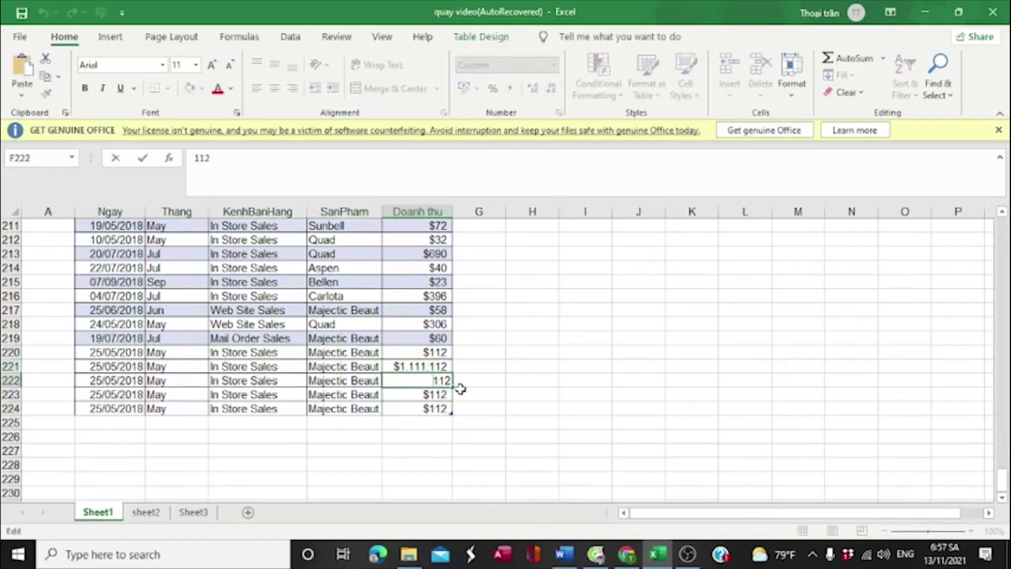
pyautogui.click(423, 399)
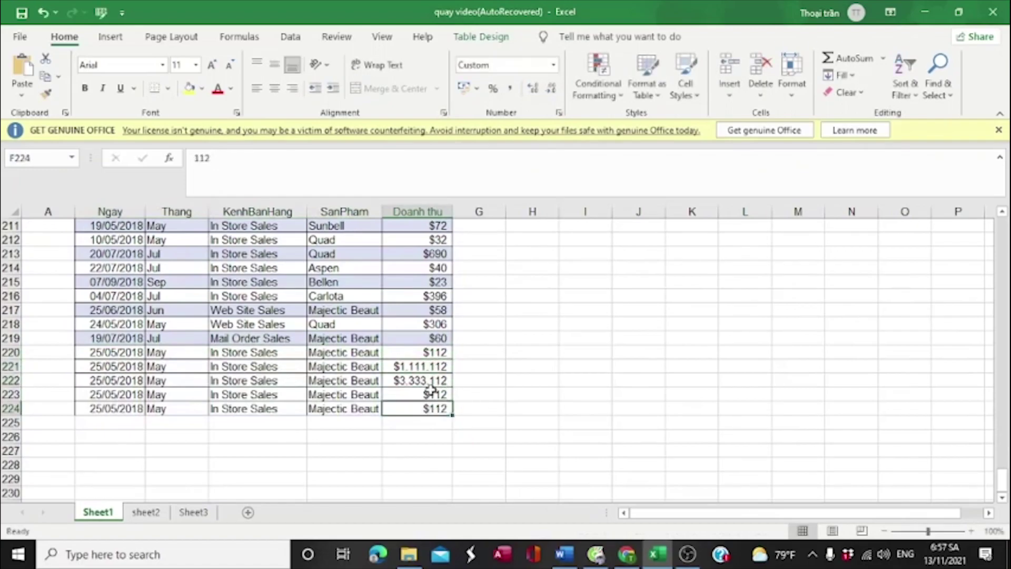
pyautogui.doubleClick(433, 394)
pyautogui.write('3333')
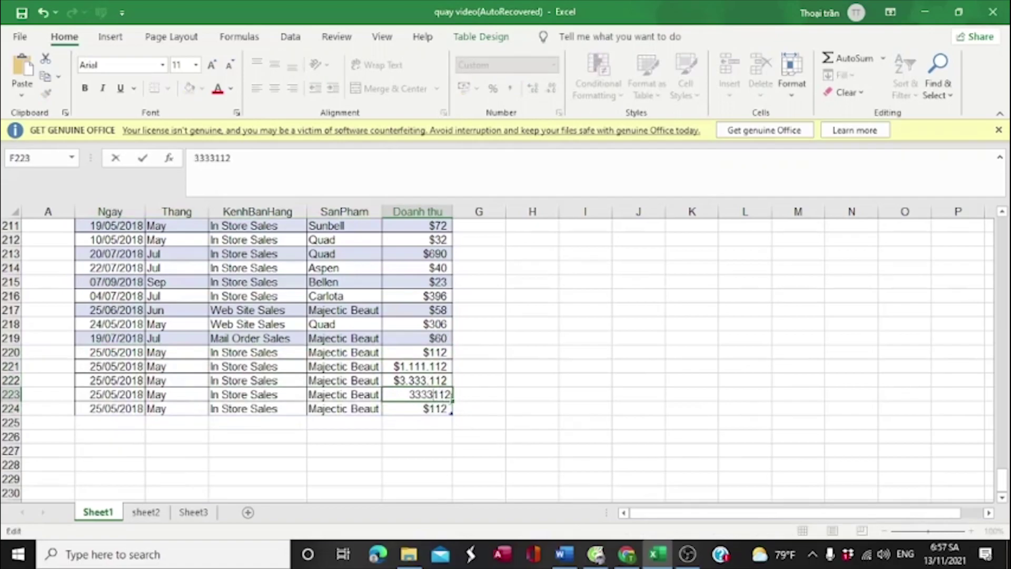
pyautogui.press('Return')
pyautogui.click(442, 422)
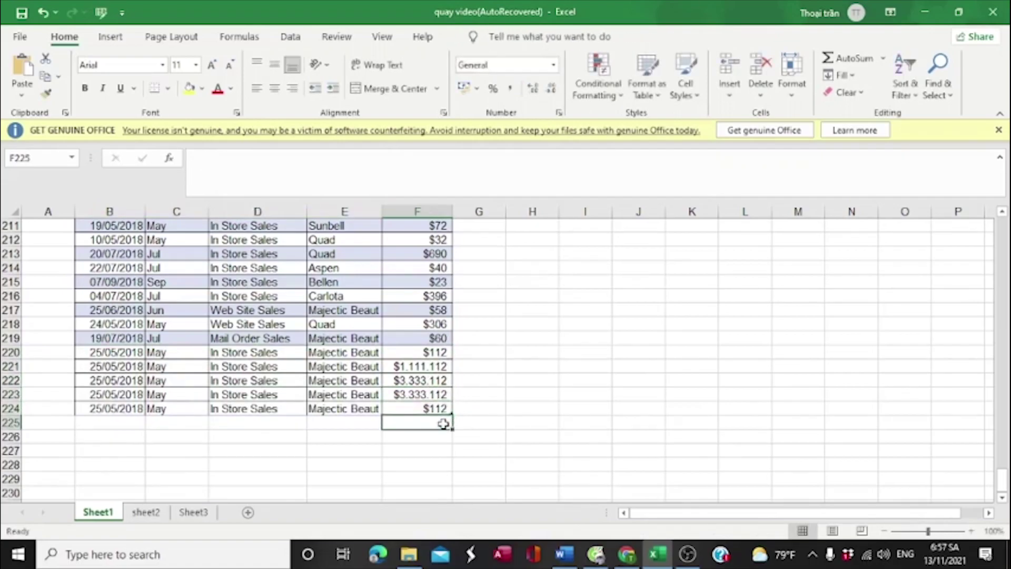
pyautogui.click(226, 470)
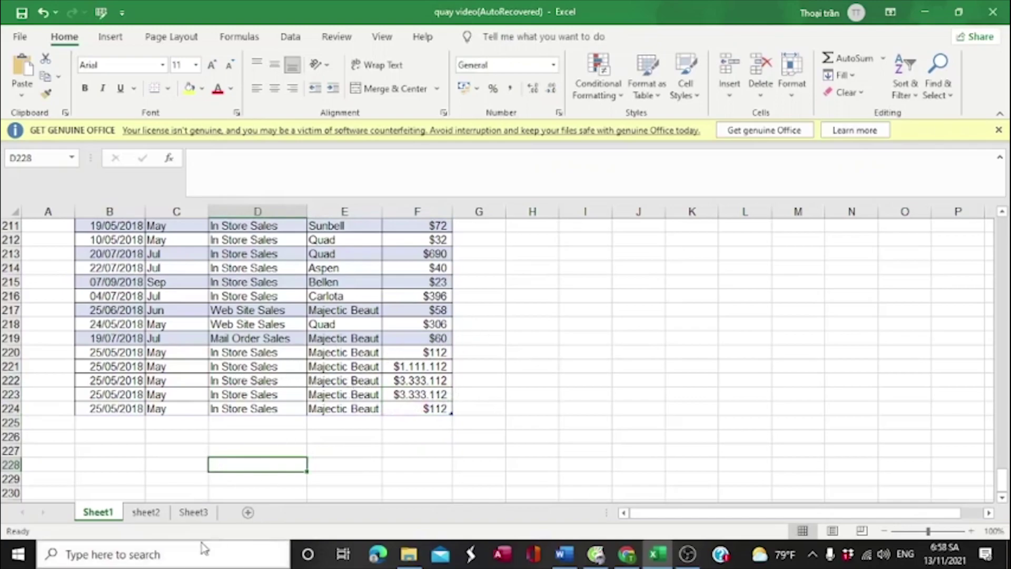
# - Refresh the sheet2 PivotTable to pick up the edited source revenues
pyautogui.click(143, 512)
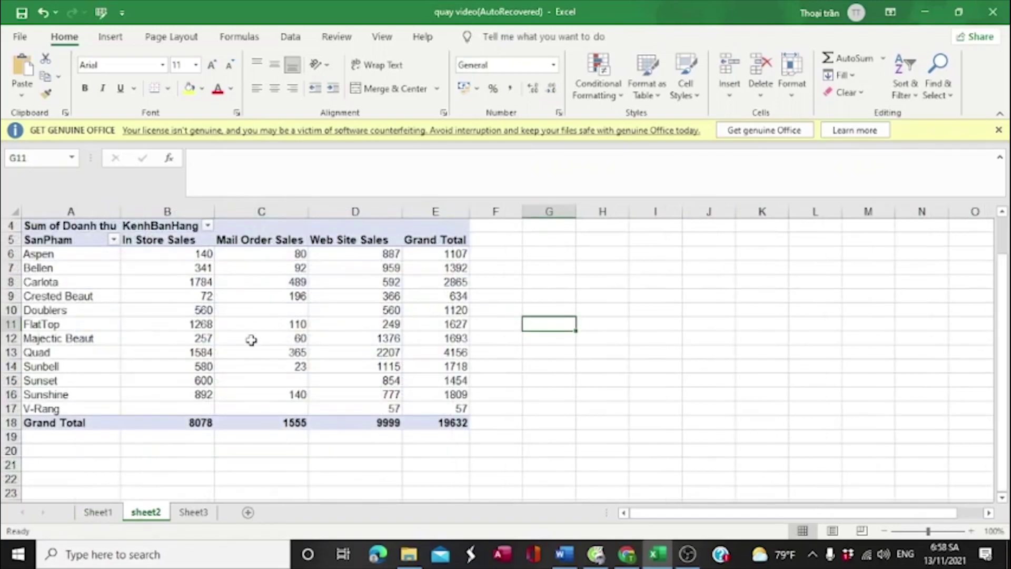
pyautogui.rightClick(278, 337)
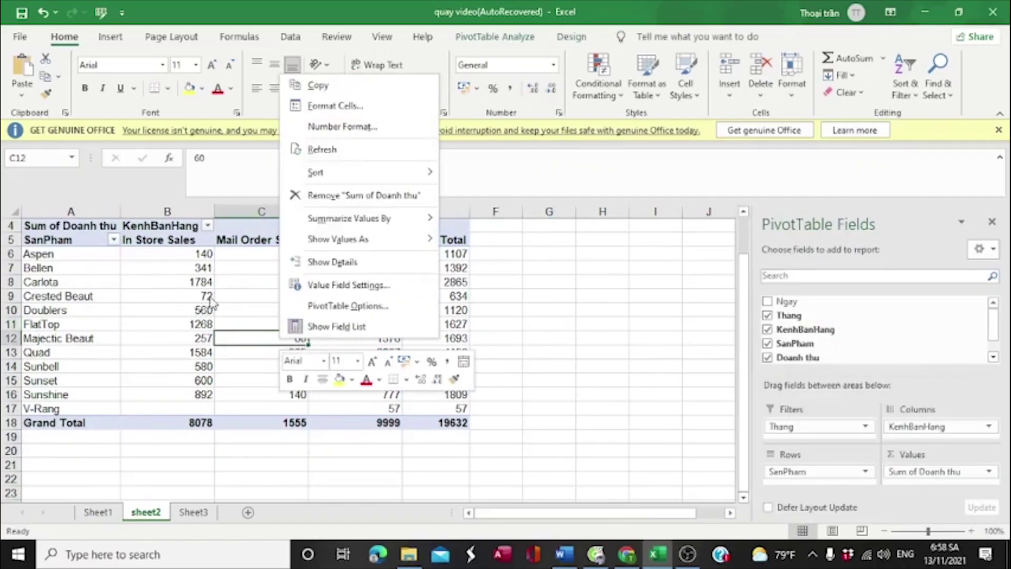
pyautogui.click(322, 149)
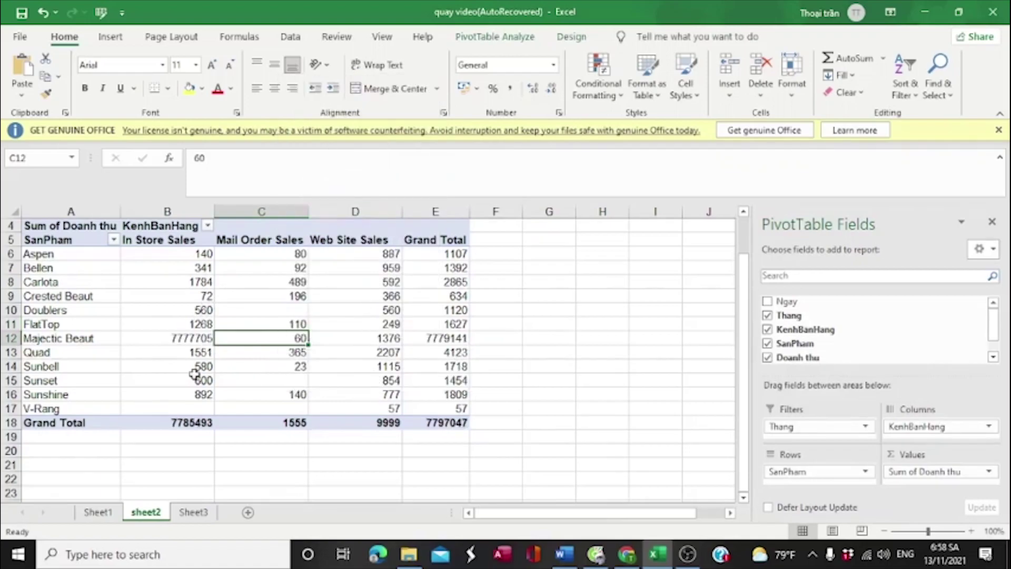
# - Check Majectic Beaut's In Store Sales of 7777705, its Web Site Sales and the grand totals
pyautogui.click(181, 335)
pyautogui.click(456, 337)
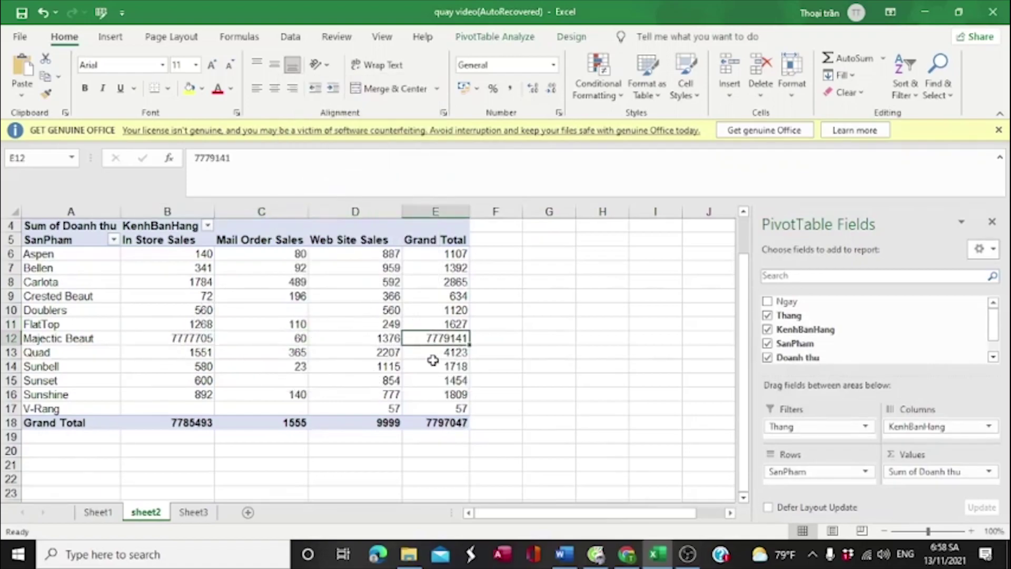
pyautogui.click(184, 334)
pyautogui.click(350, 341)
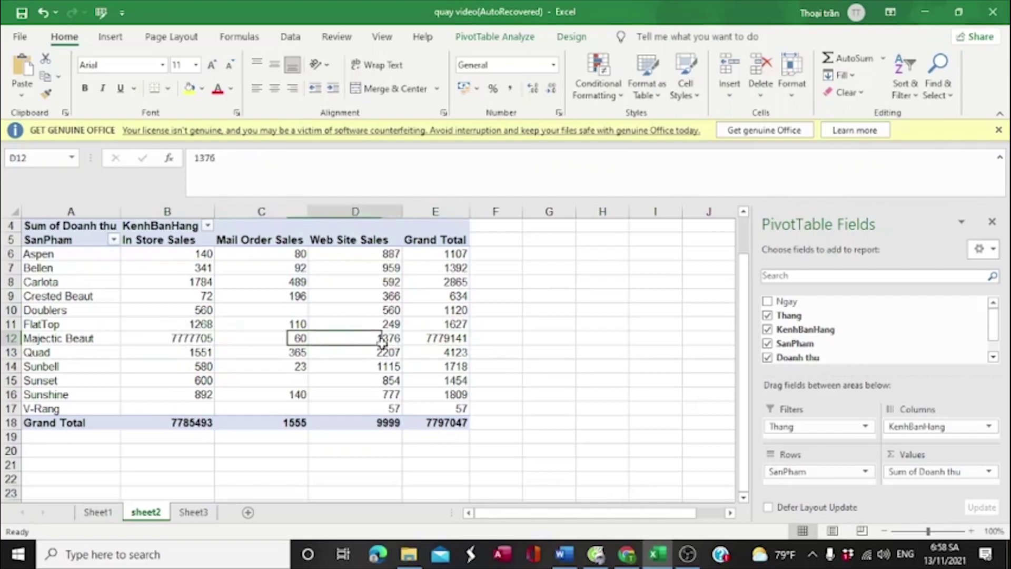
pyautogui.click(448, 405)
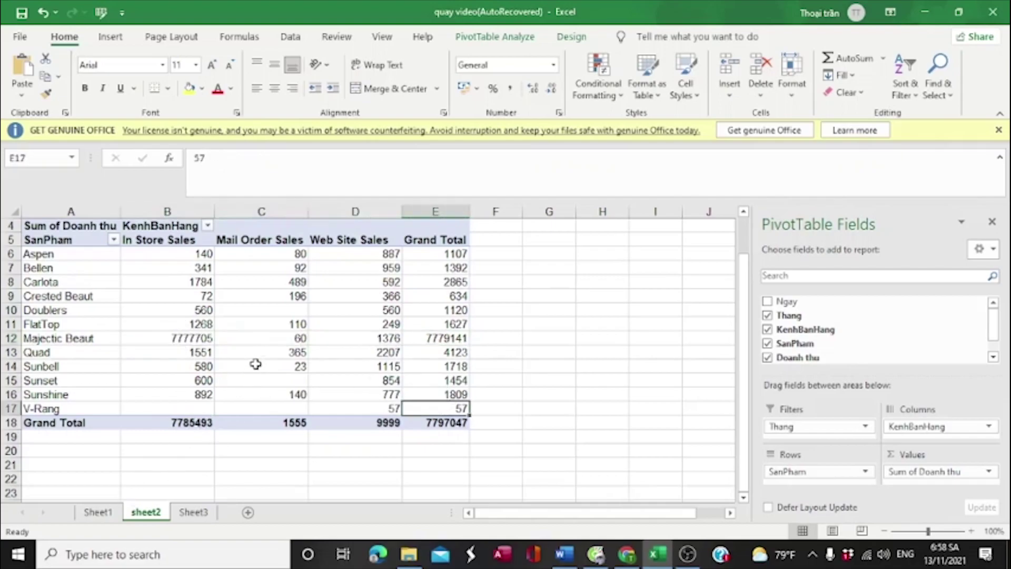
# - Delete the four added Majectic Beaut table rows 221–224 on Sheet1
pyautogui.click(100, 513)
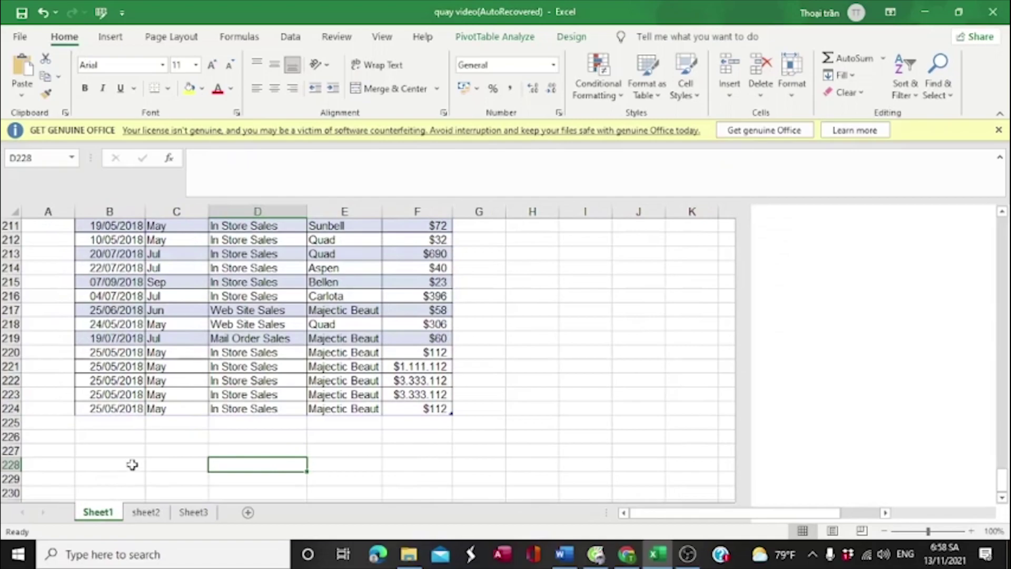
pyautogui.moveTo(108, 367)
pyautogui.mouseDown()
pyautogui.moveTo(290, 401)
pyautogui.moveTo(428, 406)
pyautogui.mouseUp()
pyautogui.rightClick(364, 395)
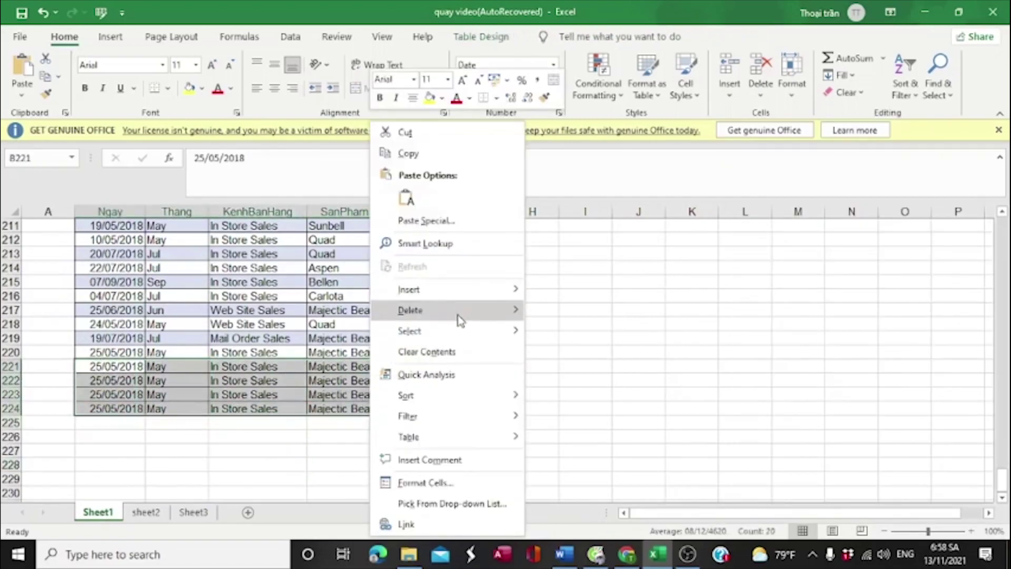
pyautogui.moveTo(446, 309)
pyautogui.click(572, 332)
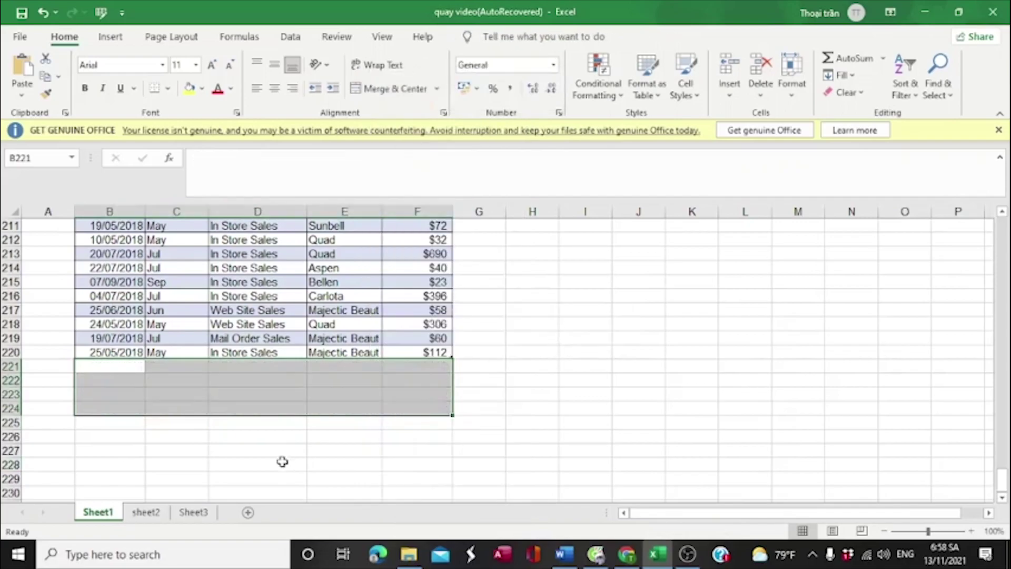
# - Refresh the sheet2 PivotTable so the Grand Total returns to 19599
pyautogui.click(146, 512)
pyautogui.rightClick(369, 351)
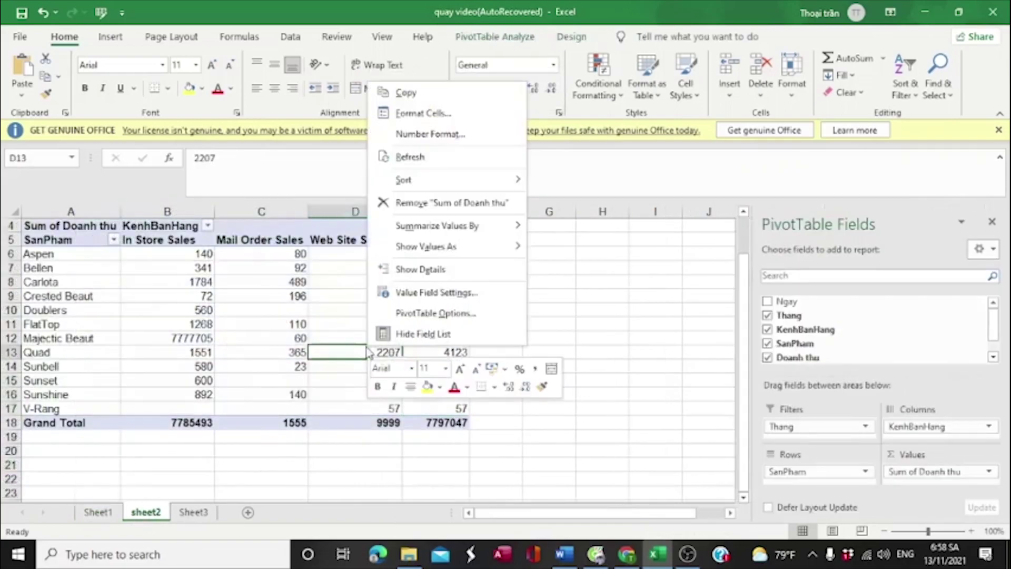
pyautogui.click(409, 157)
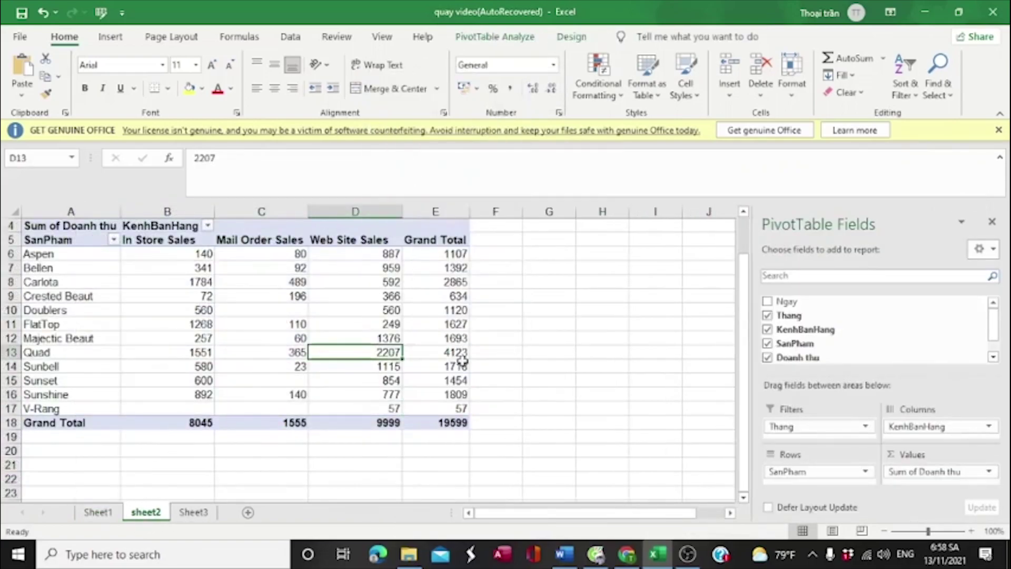
pyautogui.moveTo(552, 368); pyautogui.dragTo(553, 380)
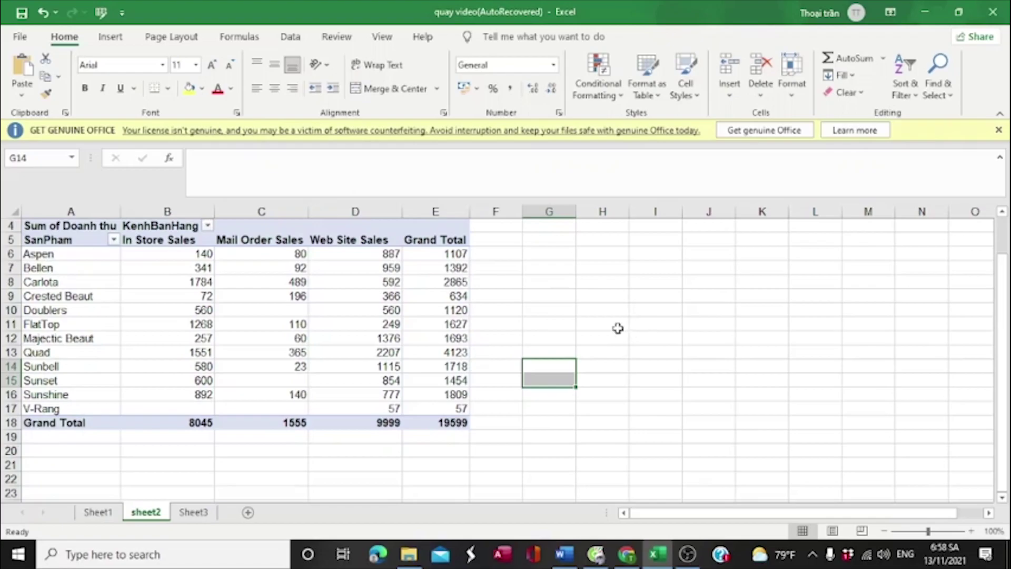
pyautogui.moveTo(533, 252); pyautogui.dragTo(542, 410)
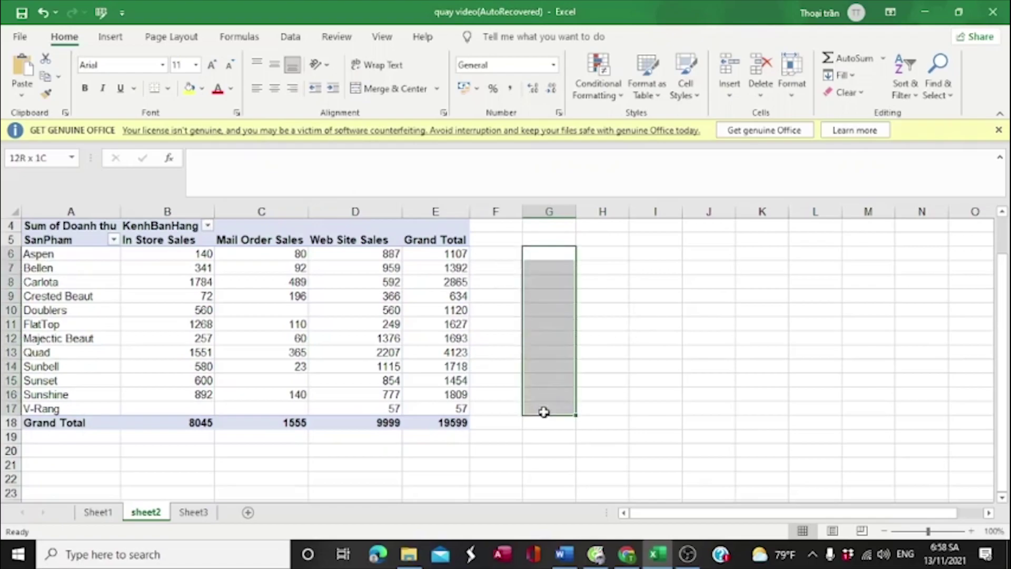
pyautogui.click(677, 394)
pyautogui.moveTo(500, 264); pyautogui.dragTo(552, 421)
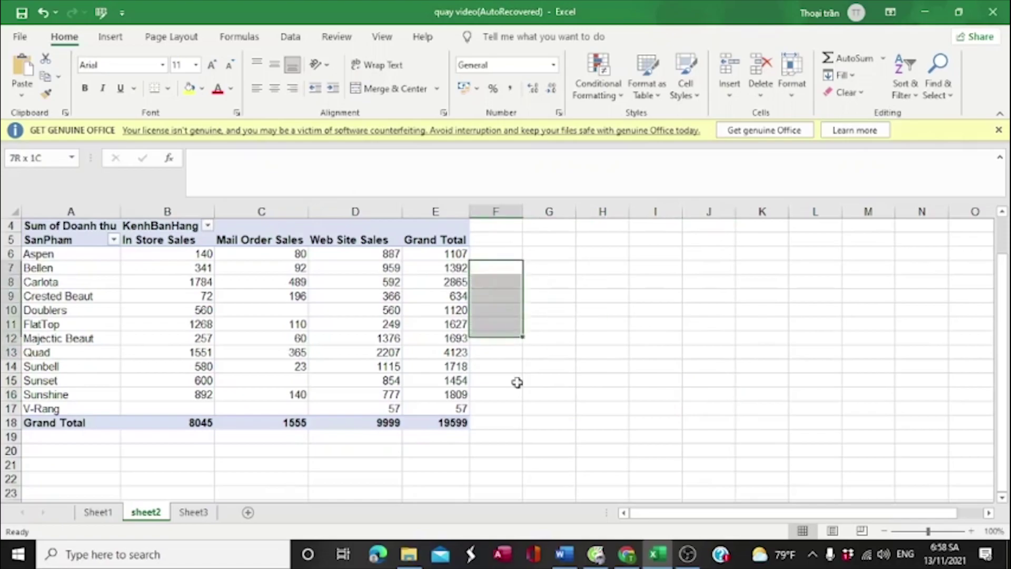
pyautogui.click(604, 351)
pyautogui.moveTo(512, 253); pyautogui.dragTo(595, 401)
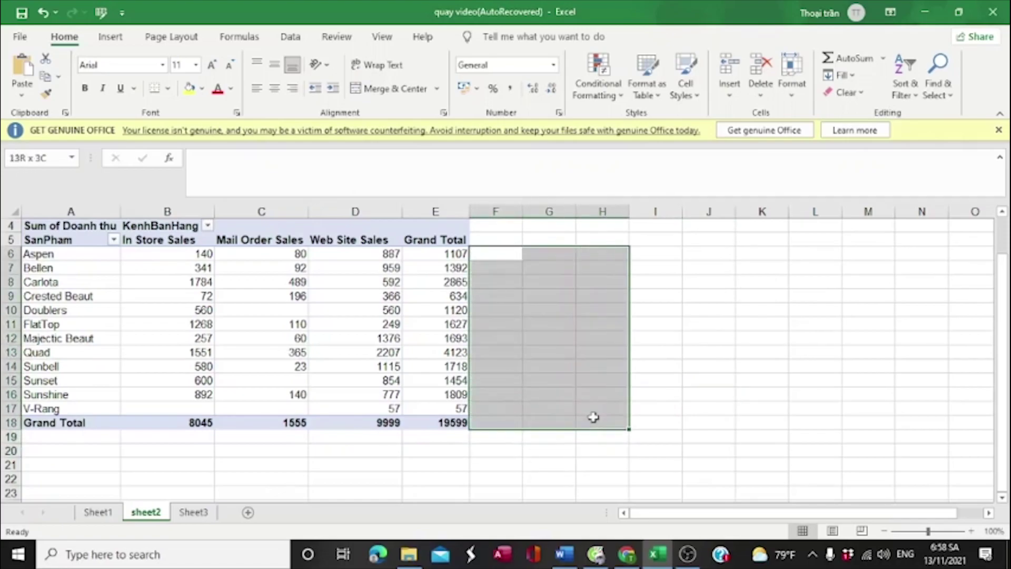
pyautogui.moveTo(594, 400); pyautogui.dragTo(592, 402)
pyautogui.click(690, 407)
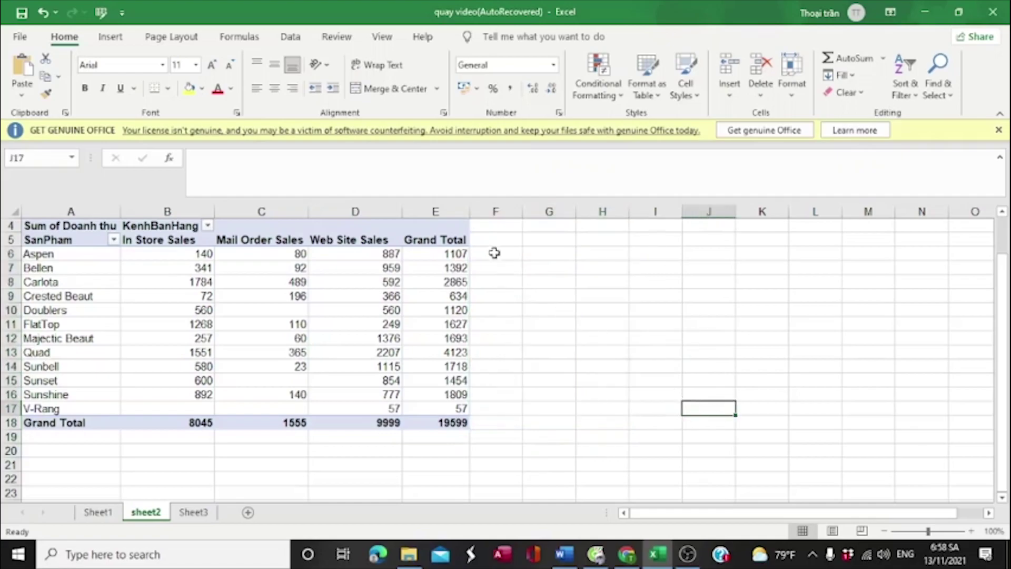
pyautogui.moveTo(494, 253); pyautogui.dragTo(614, 422)
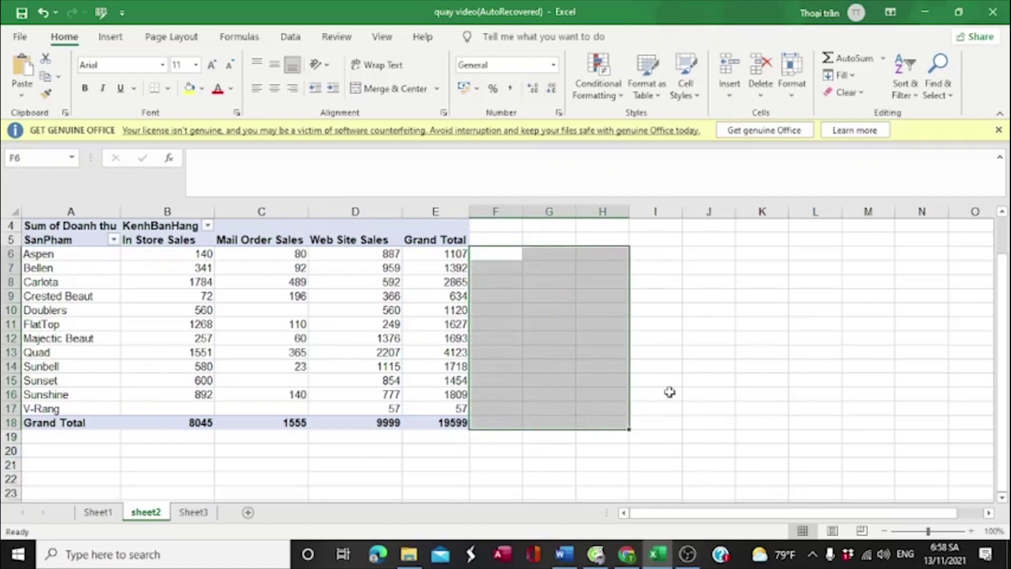
pyautogui.click(770, 353)
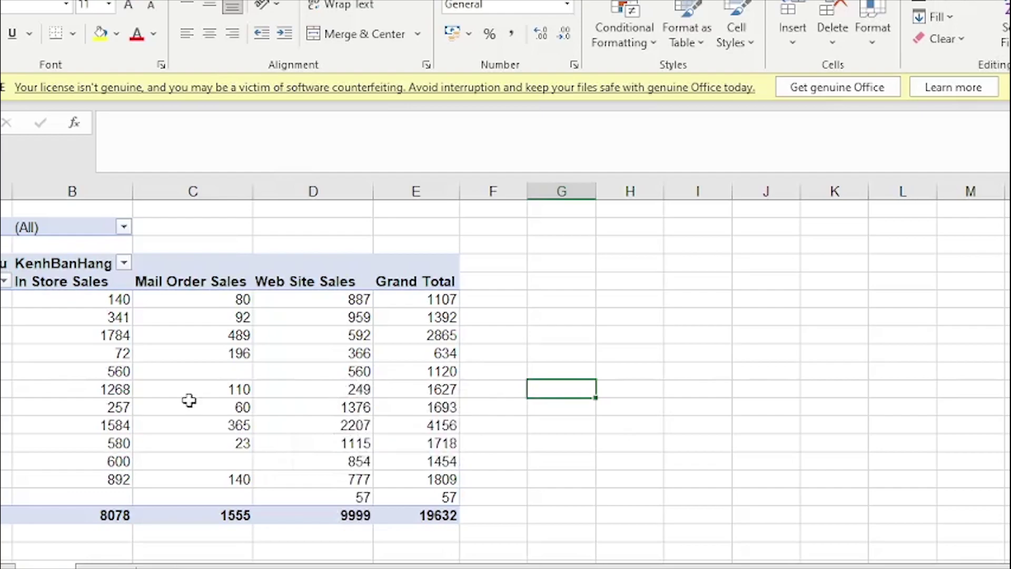
# - On the source sheet, fill the $33 row and three rows below with copies of the $112 row
pyautogui.moveTo(237, 407)
pyautogui.scroll(-1, 244, 415)
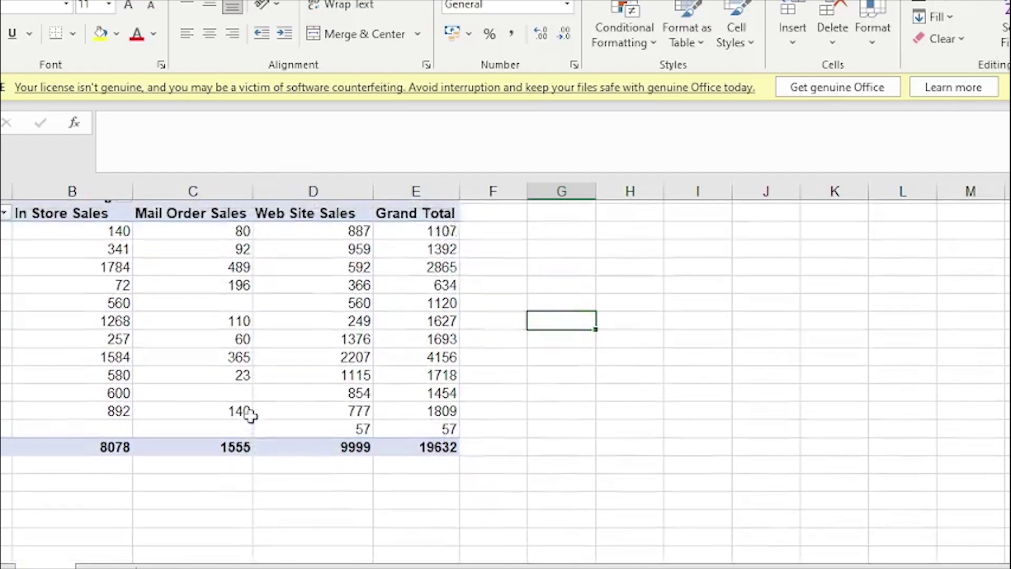
pyautogui.hotkey('ctrl', 'pagedown')
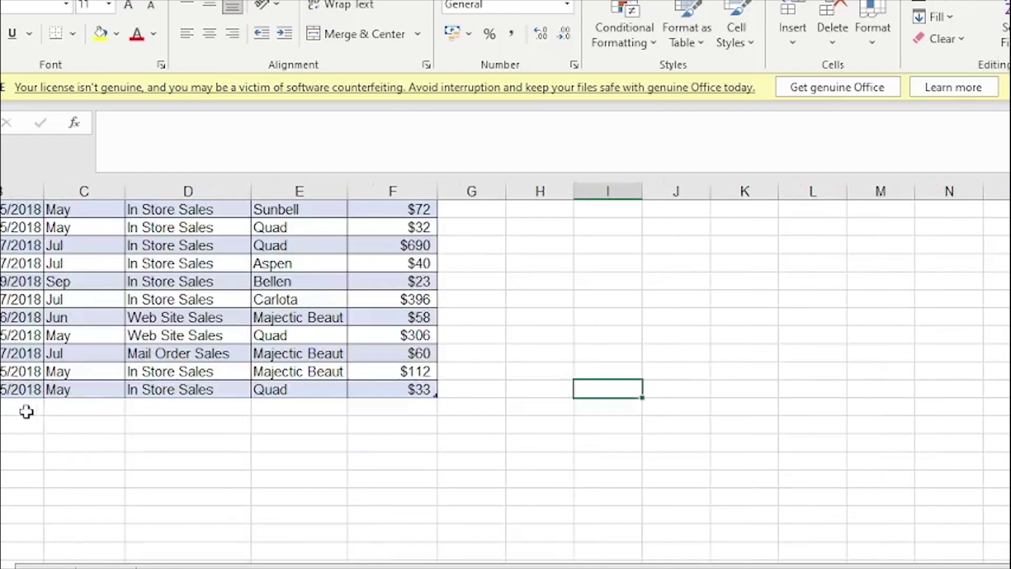
pyautogui.click(8, 406)
pyautogui.moveTo(7, 378); pyautogui.dragTo(427, 437)
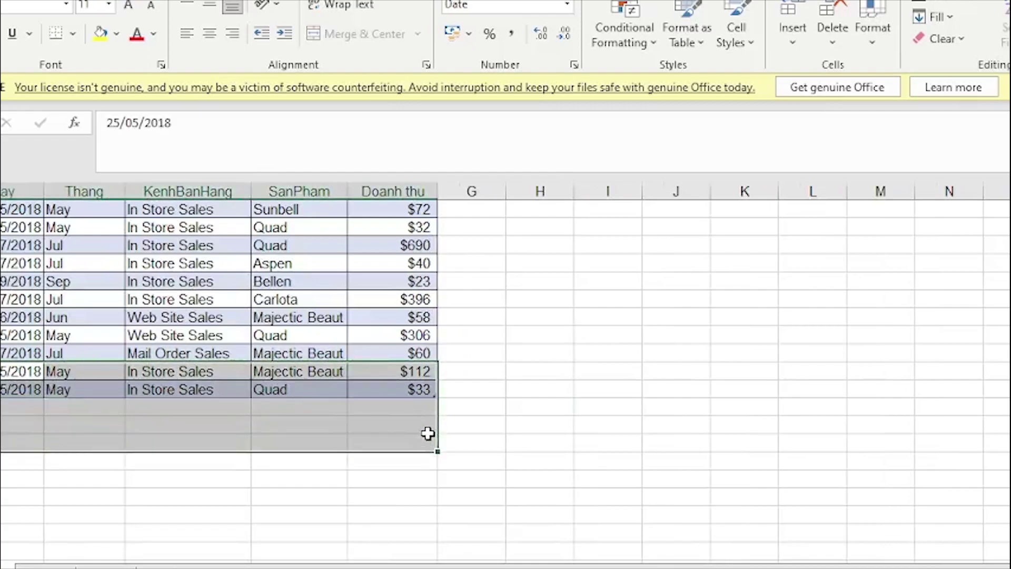
pyautogui.hotkey('ctrl', 'd')
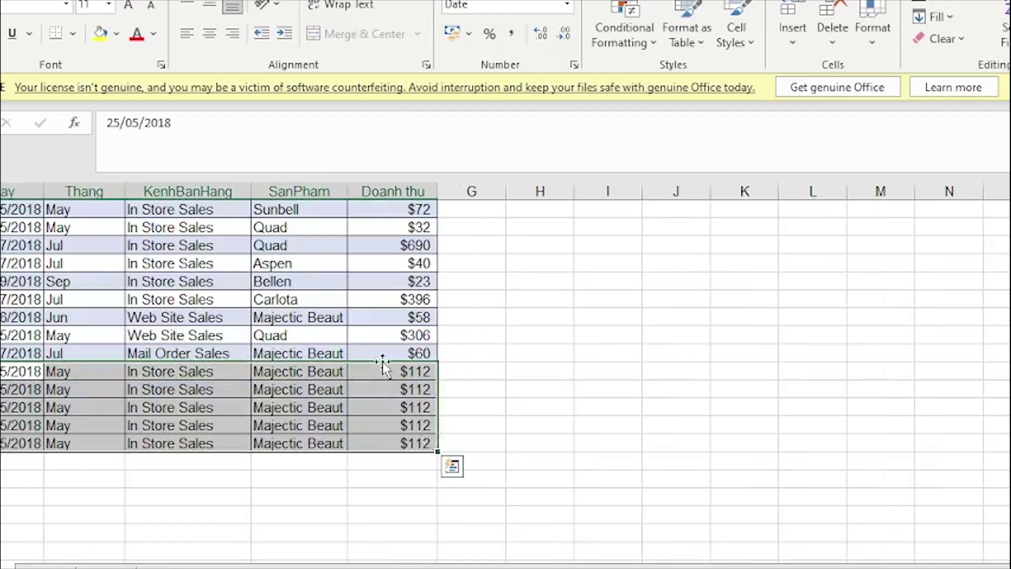
# - Change three copied Doanh thu amounts to 1111112, 3333112 and 3333112
pyautogui.click(406, 392)
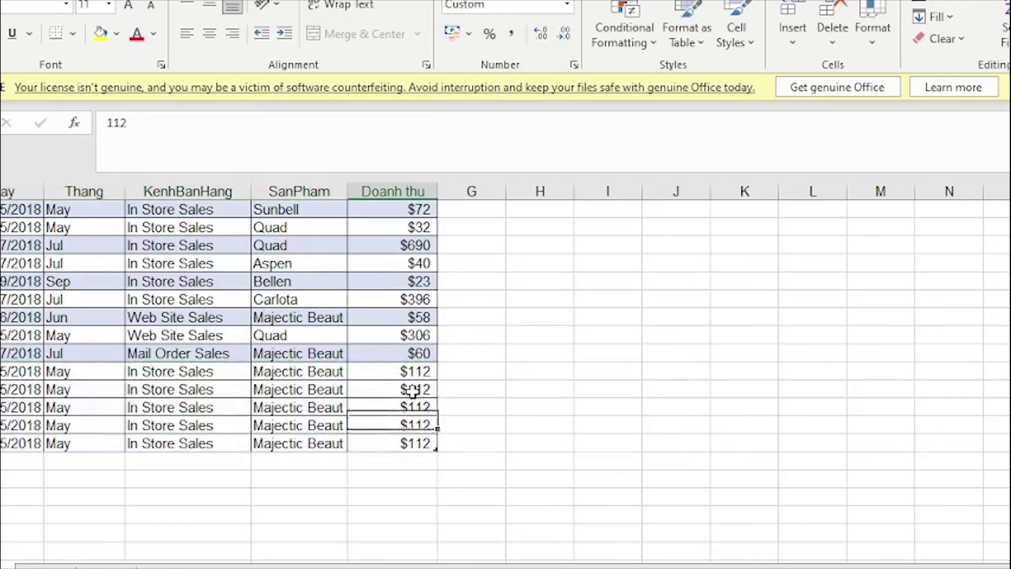
pyautogui.doubleClick(418, 392)
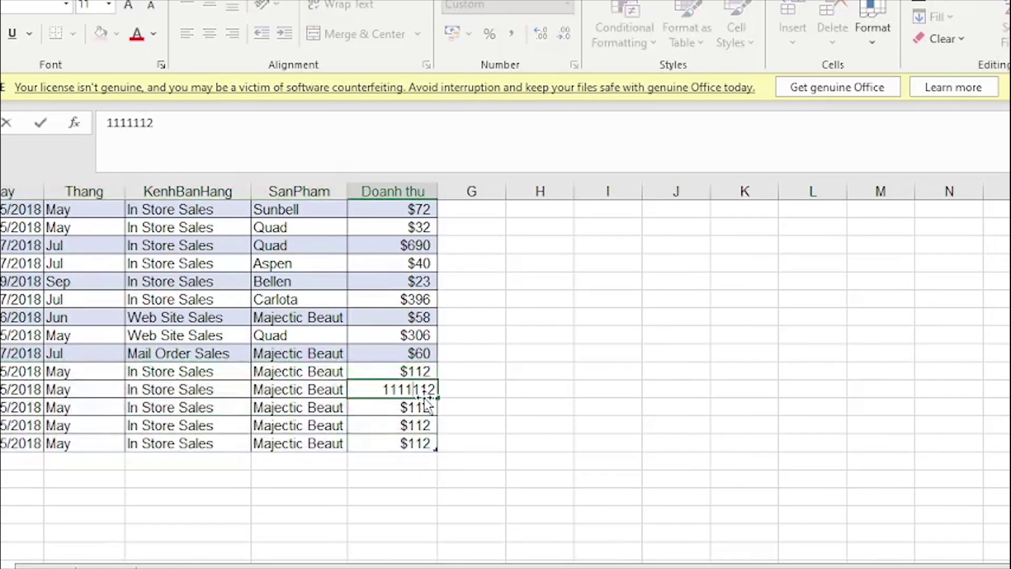
pyautogui.press('Return')
pyautogui.doubleClick(413, 407)
pyautogui.write('3333')
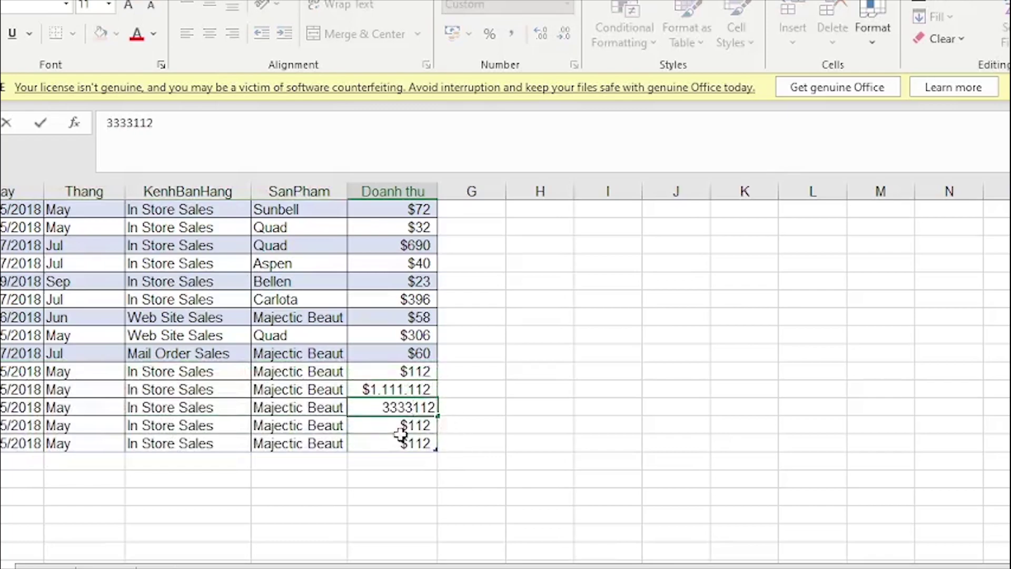
pyautogui.press('Return')
pyautogui.doubleClick(423, 425)
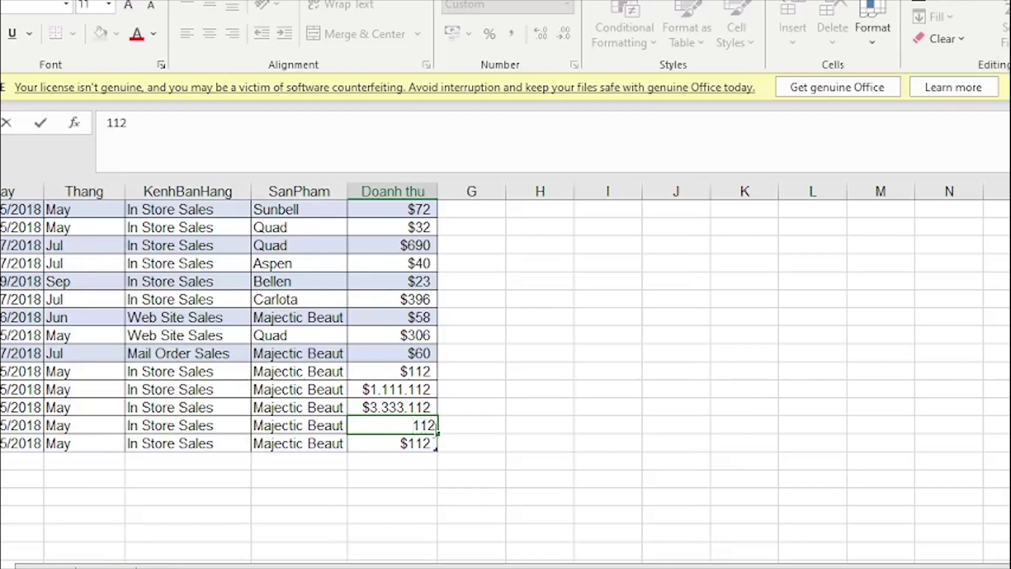
pyautogui.write('3333')
pyautogui.press('Return')
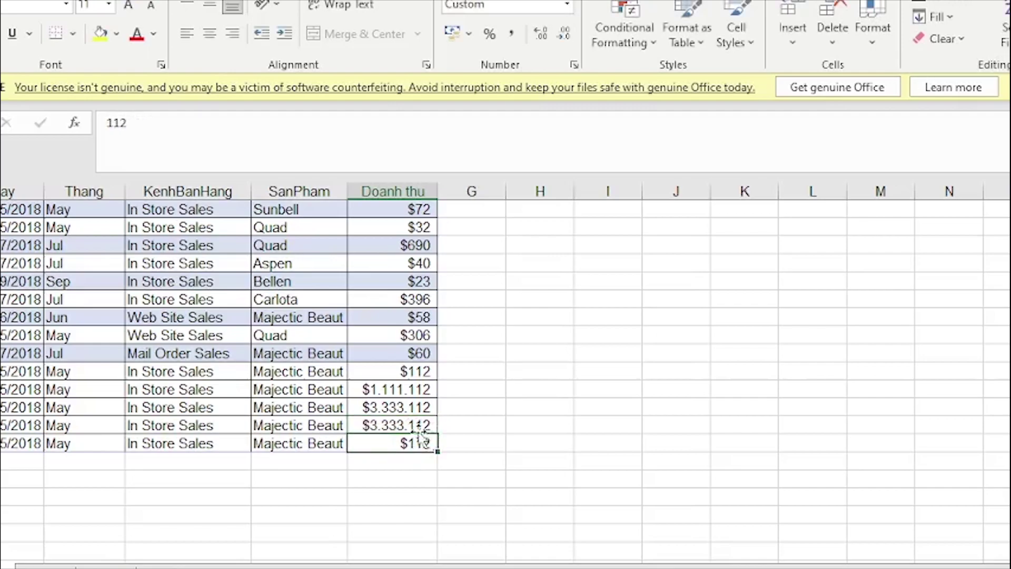
pyautogui.click(428, 461)
pyautogui.click(147, 521)
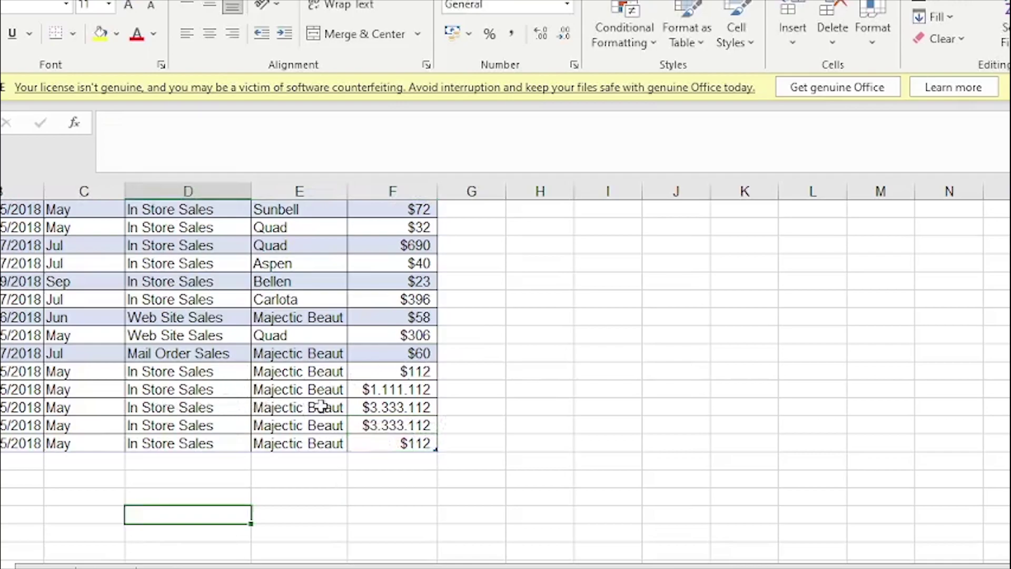
pyautogui.hotkey('ctrl', 'pageup')
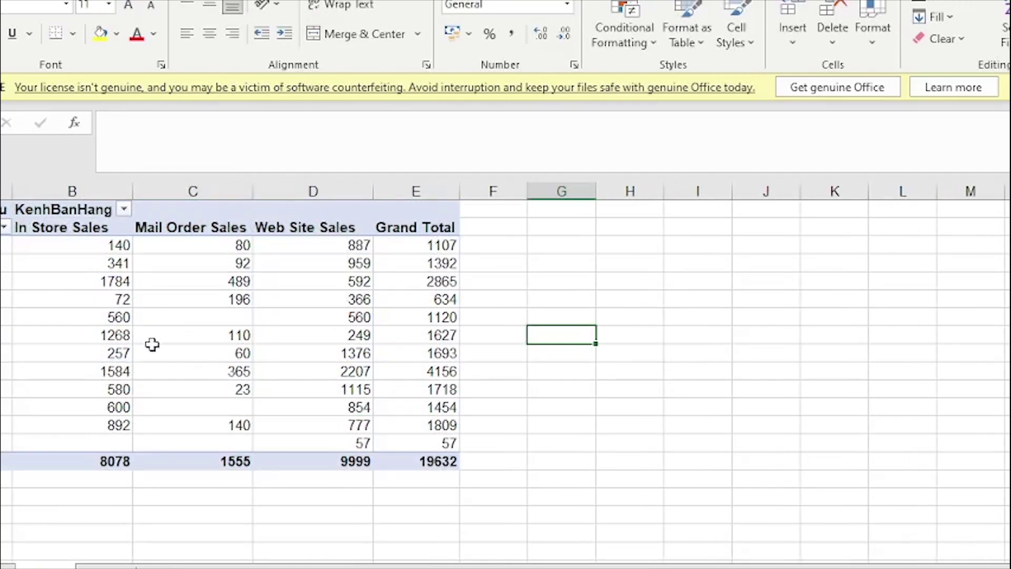
# - Refresh the PivotTable and verify In Store Sales 7777705 and the updated row and grand totals
pyautogui.rightClick(216, 351)
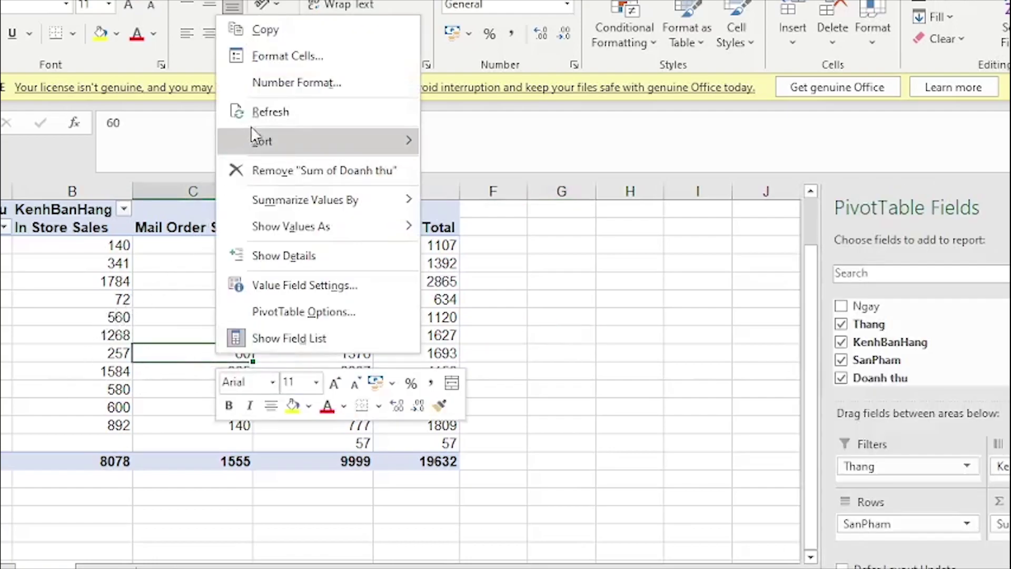
pyautogui.click(270, 112)
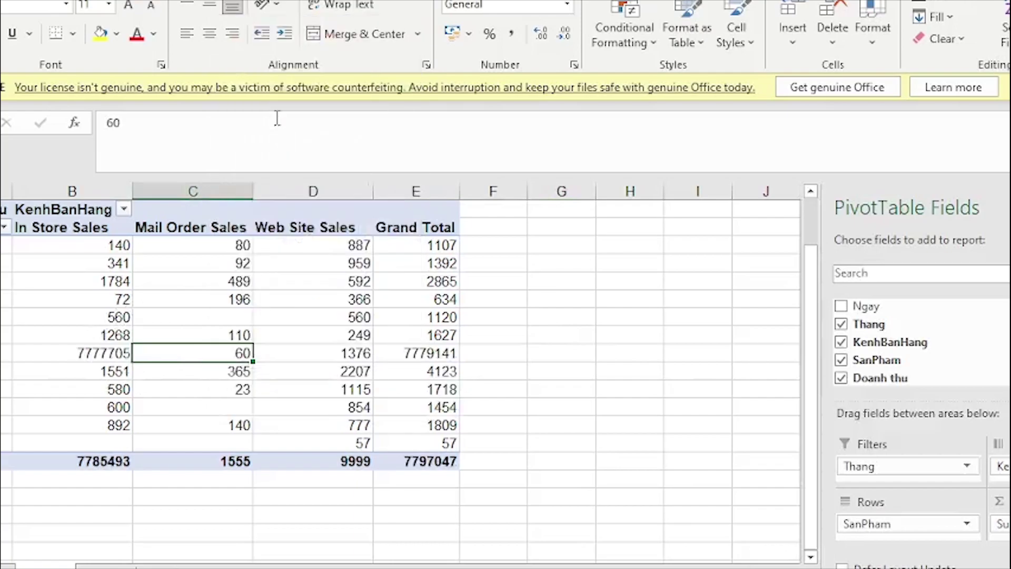
pyautogui.click(84, 357)
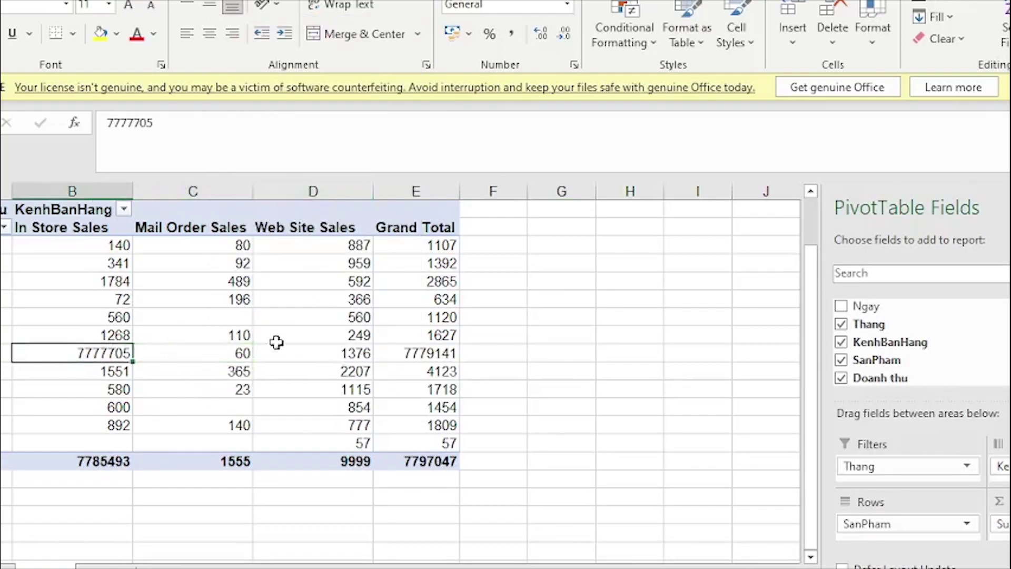
pyautogui.click(434, 351)
pyautogui.click(86, 353)
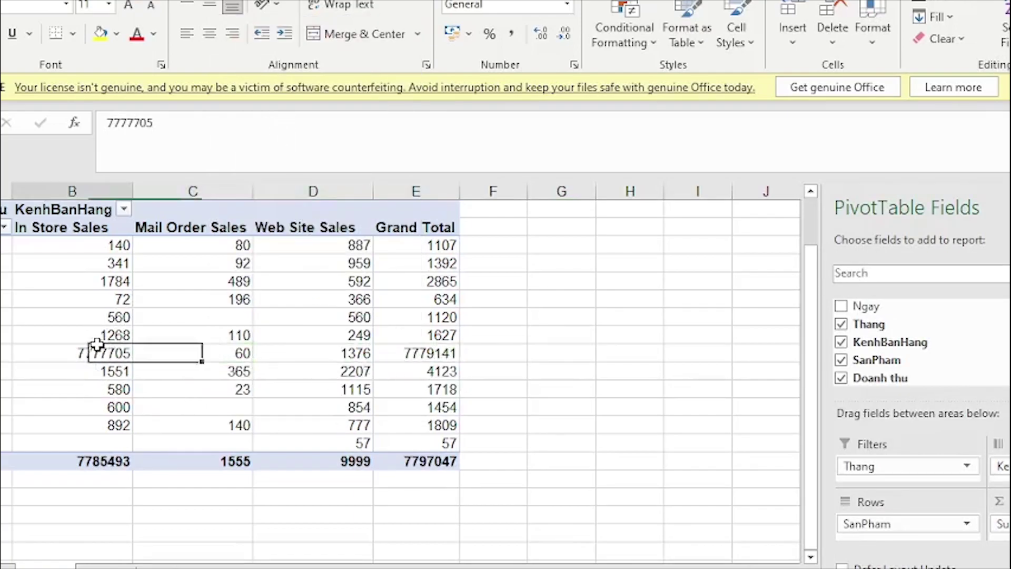
pyautogui.click(433, 438)
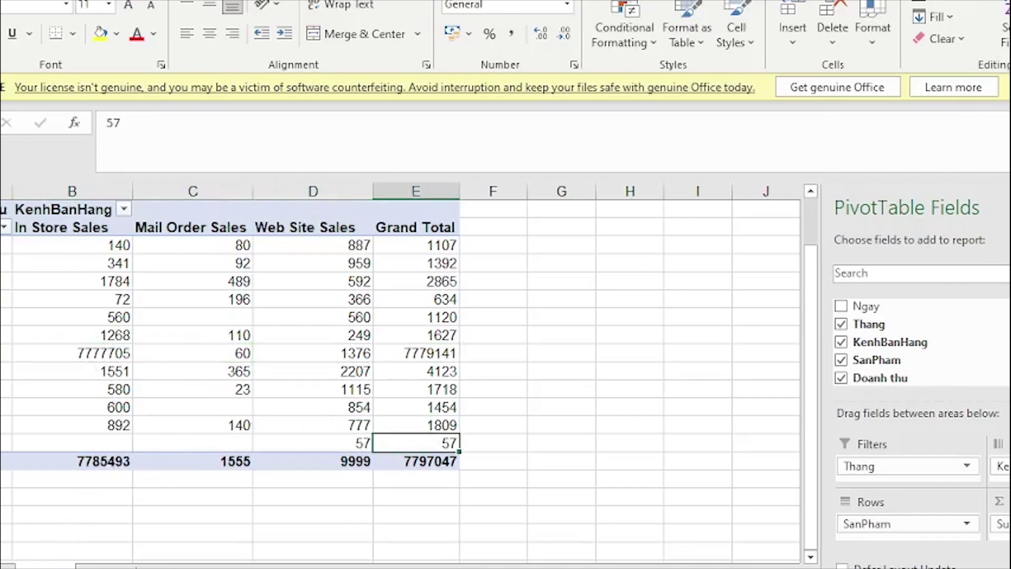
pyautogui.hotkey('ctrl', 'pagedown')
# - Delete the four copied $112 rows from the source table
pyautogui.moveTo(21, 389)
pyautogui.mouseDown()
pyautogui.moveTo(140, 442)
pyautogui.moveTo(358, 442)
pyautogui.mouseUp()
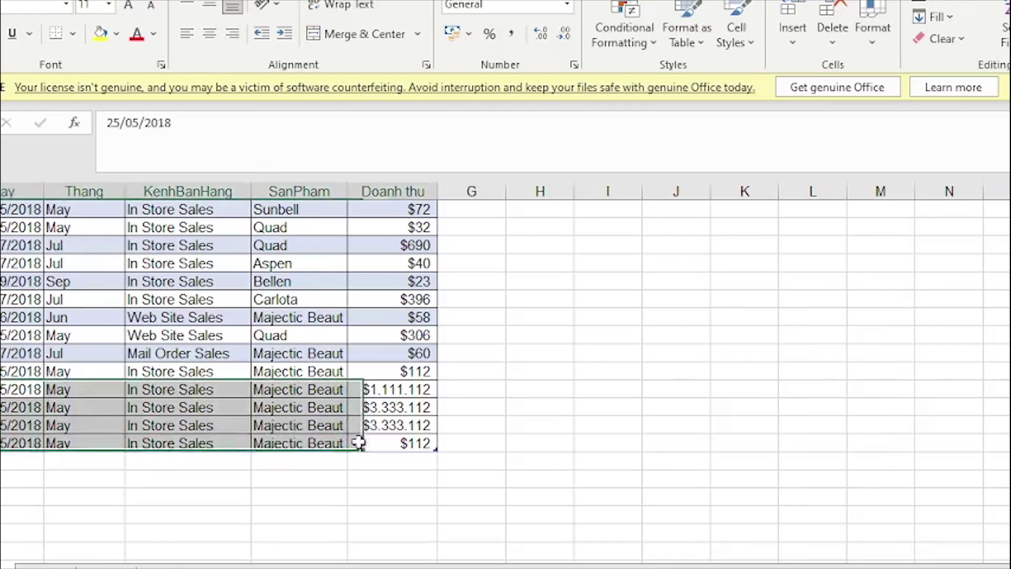
pyautogui.rightClick(337, 442)
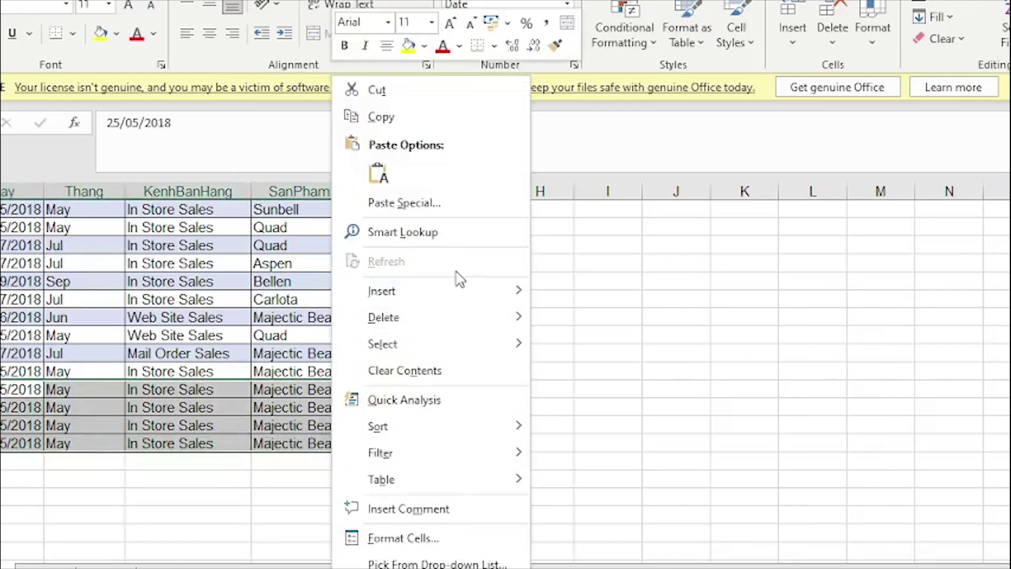
pyautogui.click(569, 346)
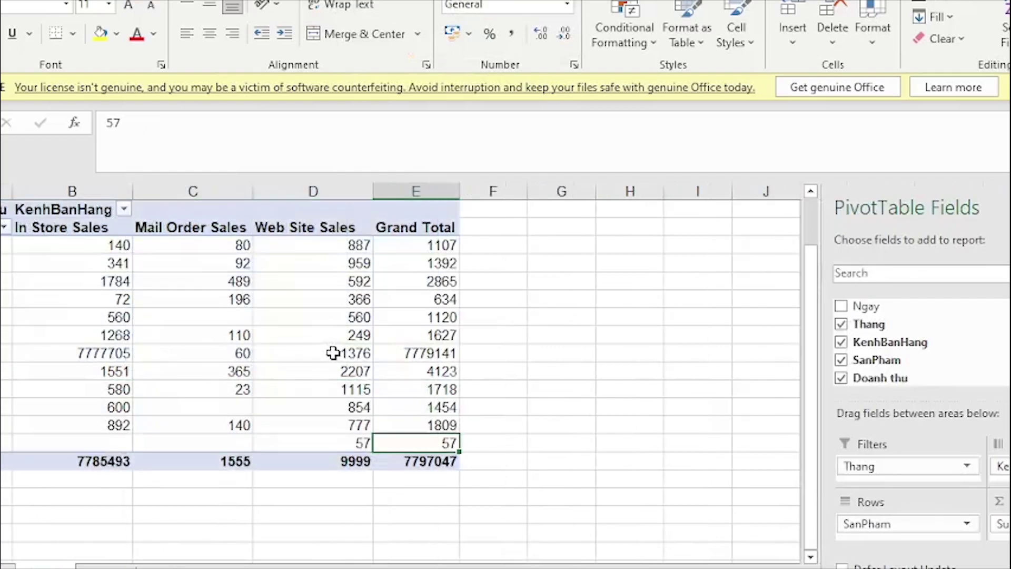
# - Refresh the PivotTable so Majectic Beaut In Store Sales is back at 257 and Grand Total 19599
pyautogui.rightClick(332, 370)
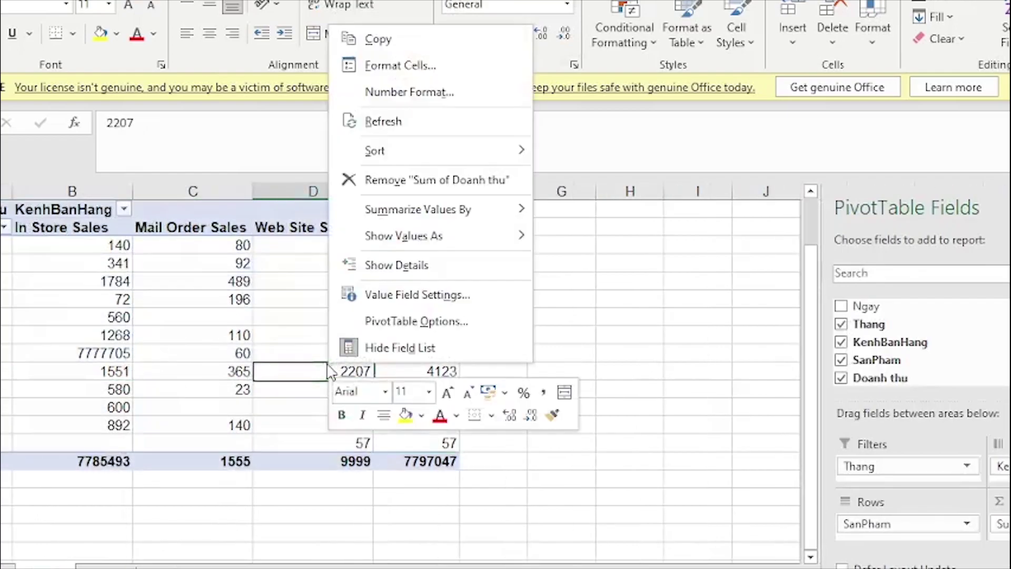
pyautogui.click(384, 122)
pyautogui.moveTo(564, 394); pyautogui.dragTo(578, 406)
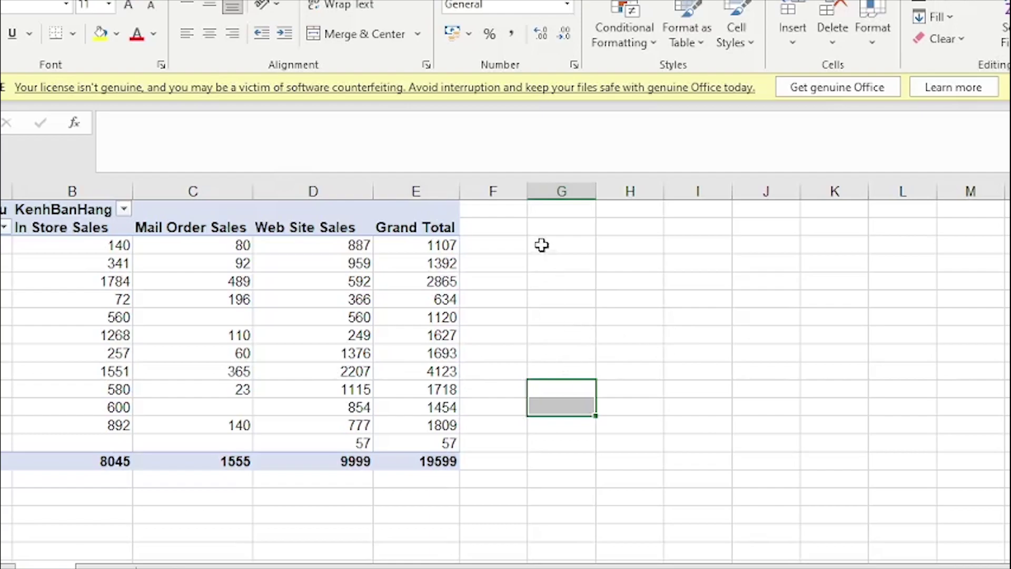
pyautogui.moveTo(541, 244); pyautogui.dragTo(551, 443)
pyautogui.click(757, 421)
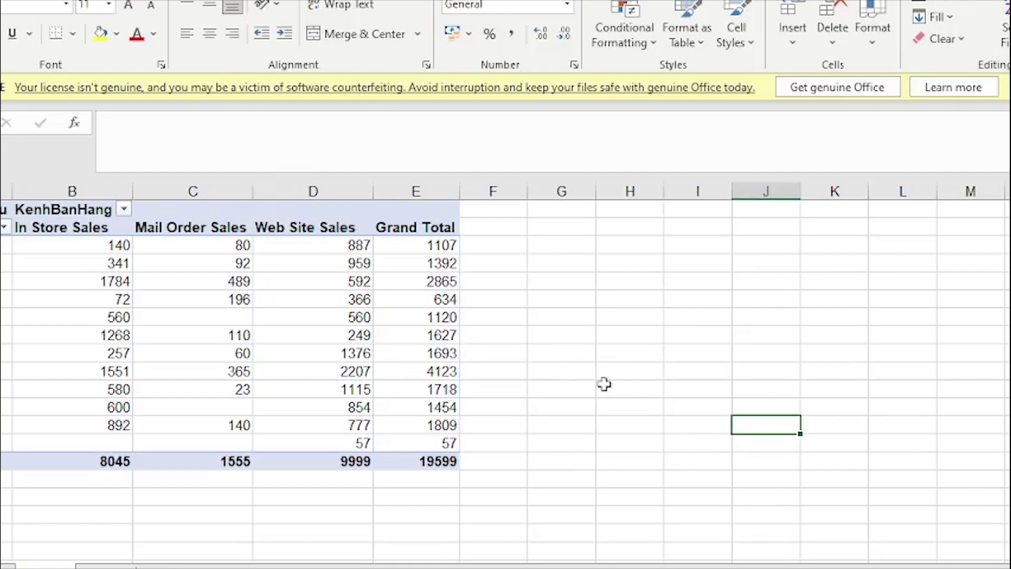
pyautogui.click(500, 265)
pyautogui.moveTo(501, 265); pyautogui.dragTo(537, 469)
pyautogui.click(639, 368)
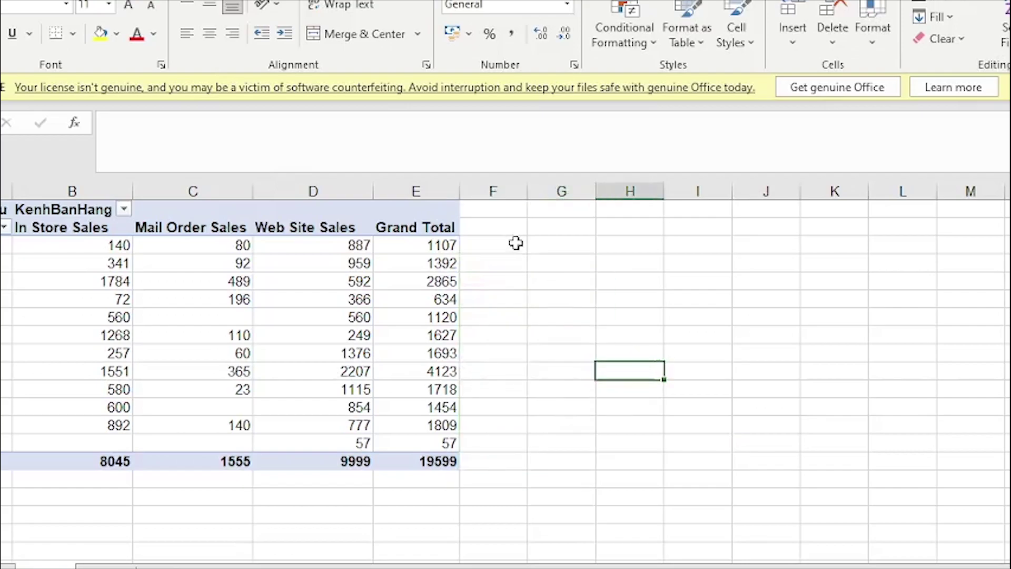
pyautogui.moveTo(514, 244)
pyautogui.mouseDown()
pyautogui.moveTo(540, 444)
pyautogui.moveTo(618, 454)
pyautogui.moveTo(616, 437)
pyautogui.mouseUp()
pyautogui.click(769, 437)
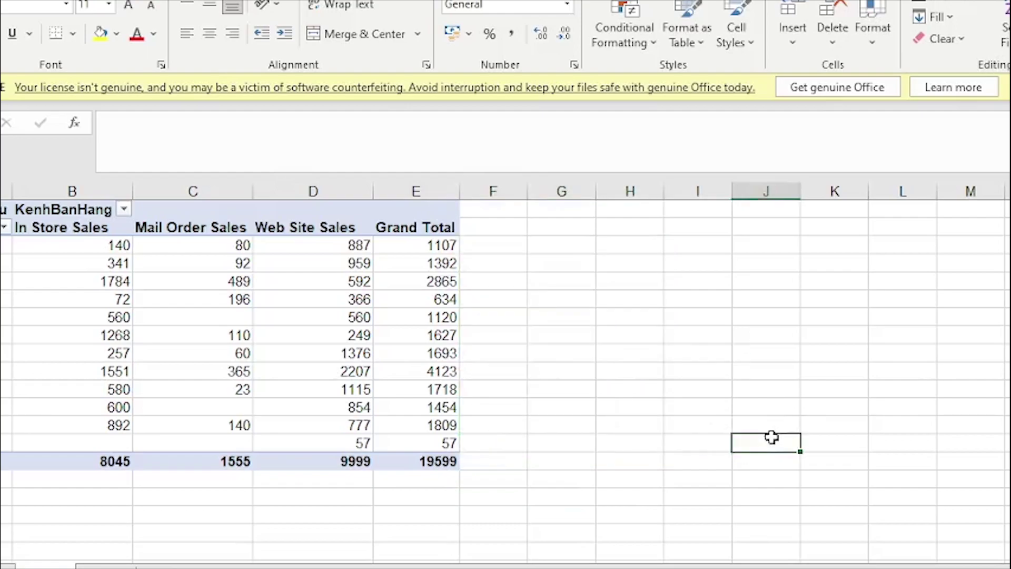
pyautogui.moveTo(493, 244)
pyautogui.mouseDown()
pyautogui.moveTo(559, 446)
pyautogui.moveTo(625, 460)
pyautogui.mouseUp()
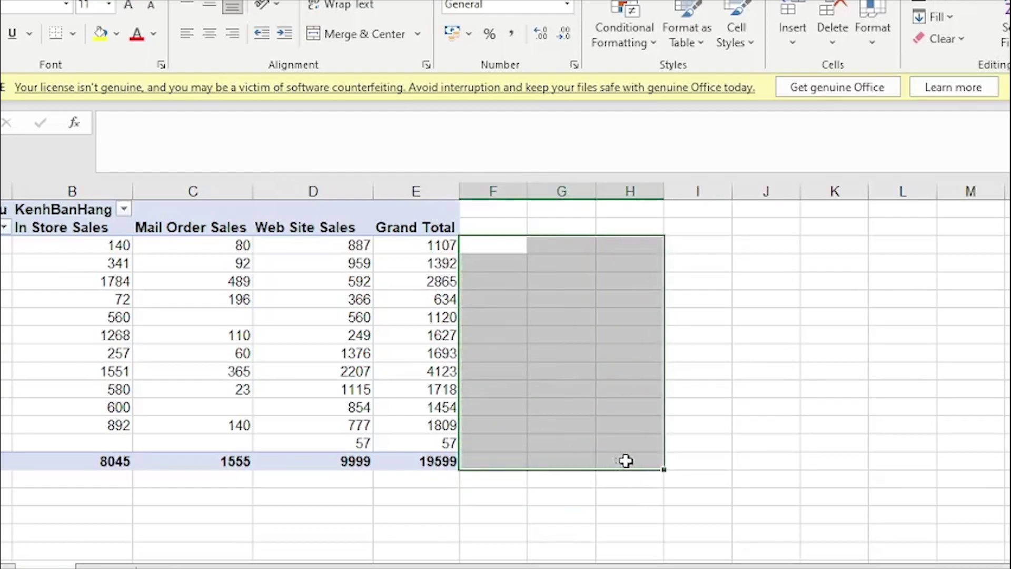
pyautogui.click(842, 374)
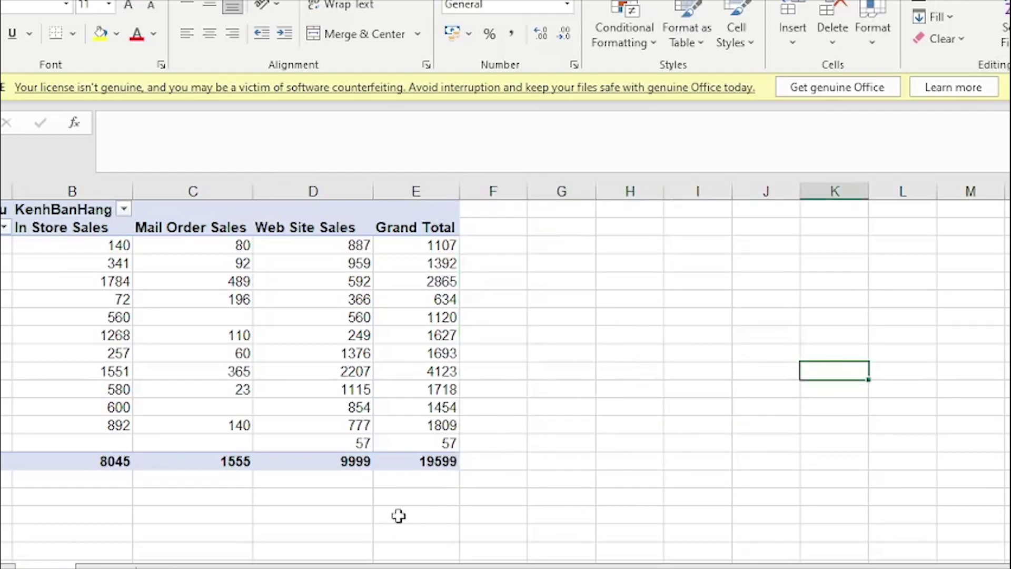